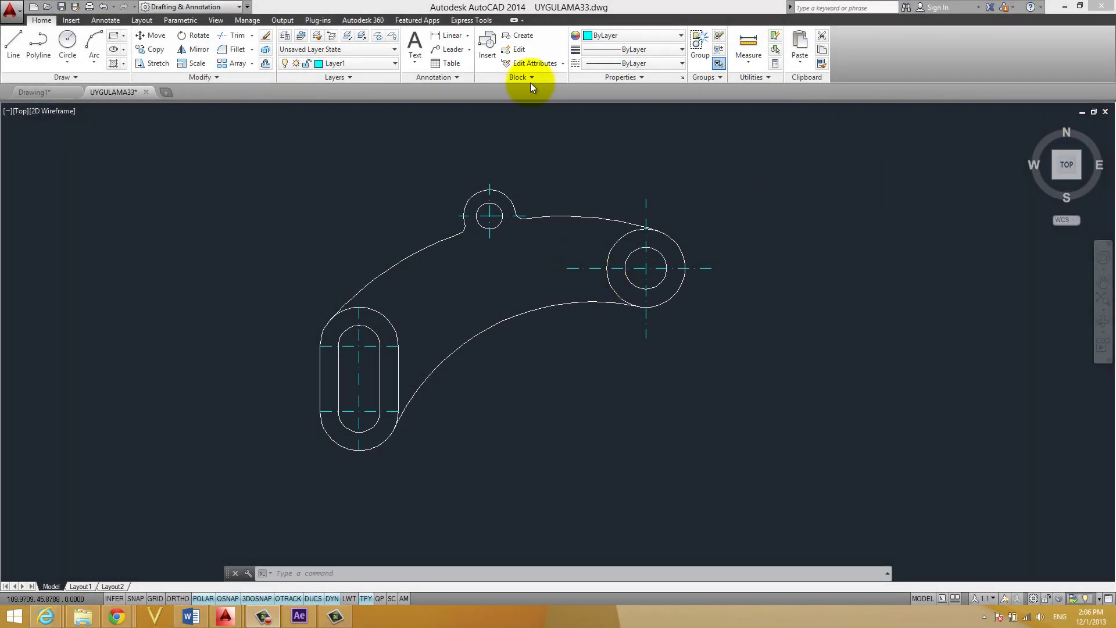
Step: Browse the Linear dimension type list, Annotate tab dimension tools and annotation style settings
click(466, 36)
click(468, 35)
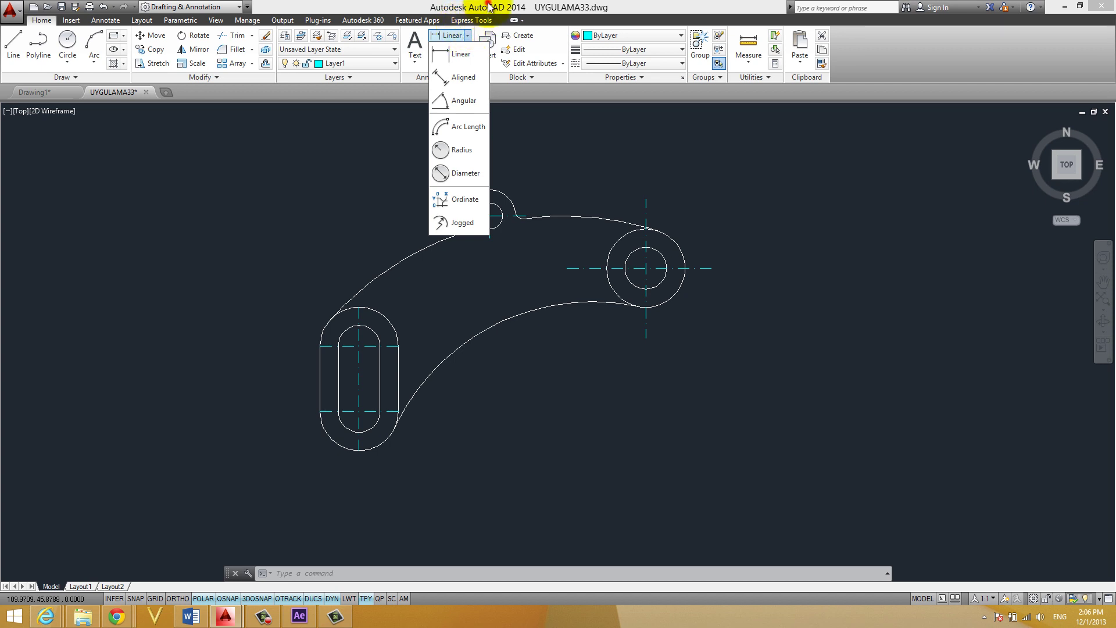
click(466, 37)
click(440, 78)
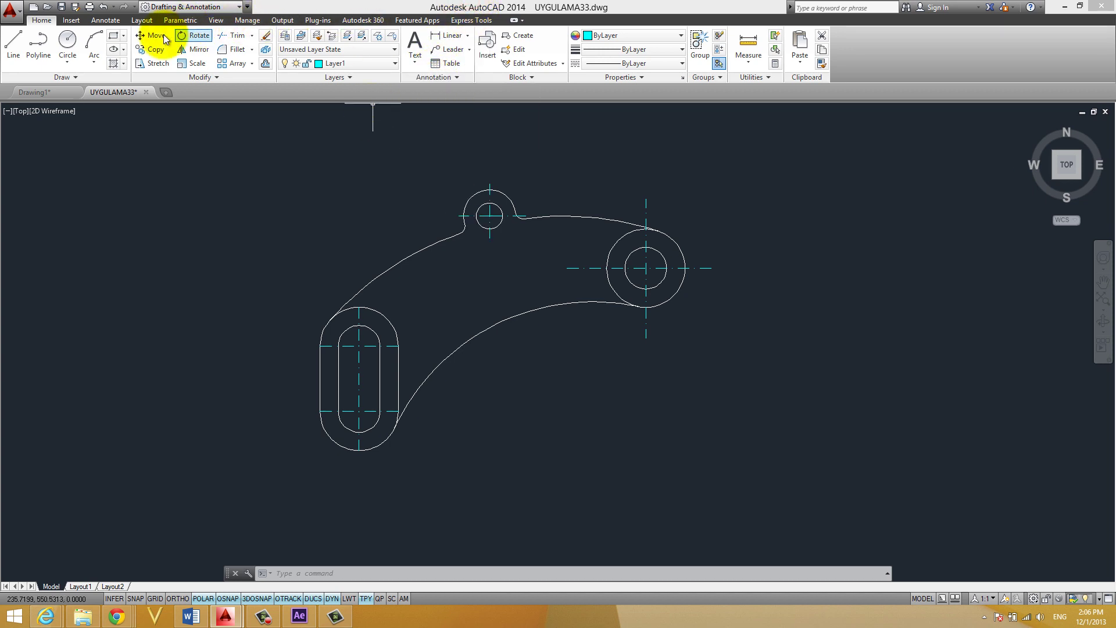
click(104, 20)
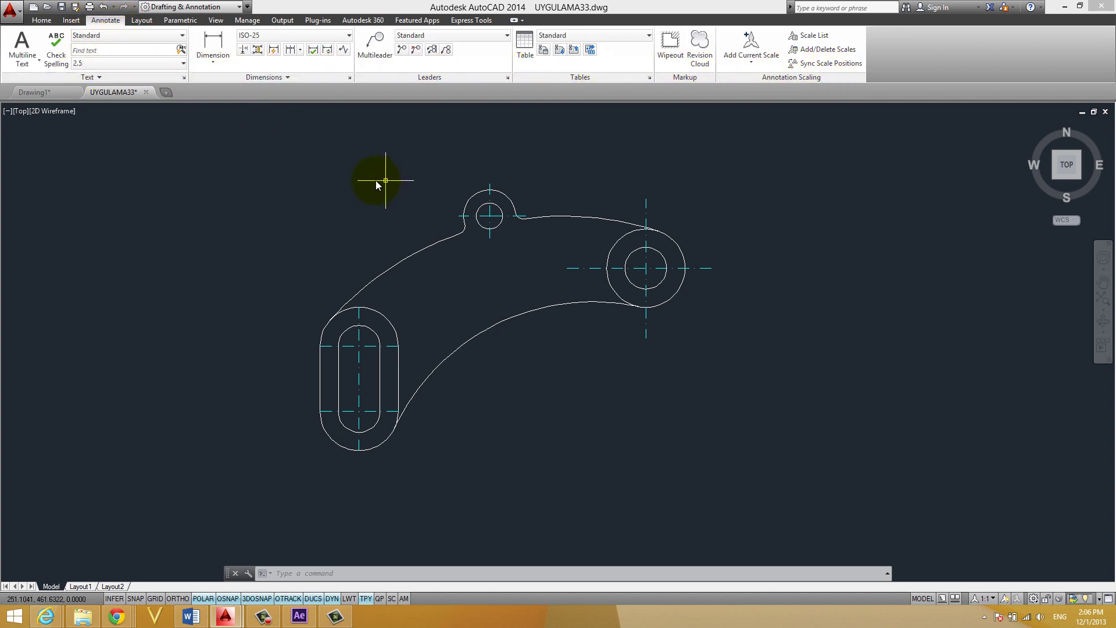
middle_drag(319, 167, 338, 193)
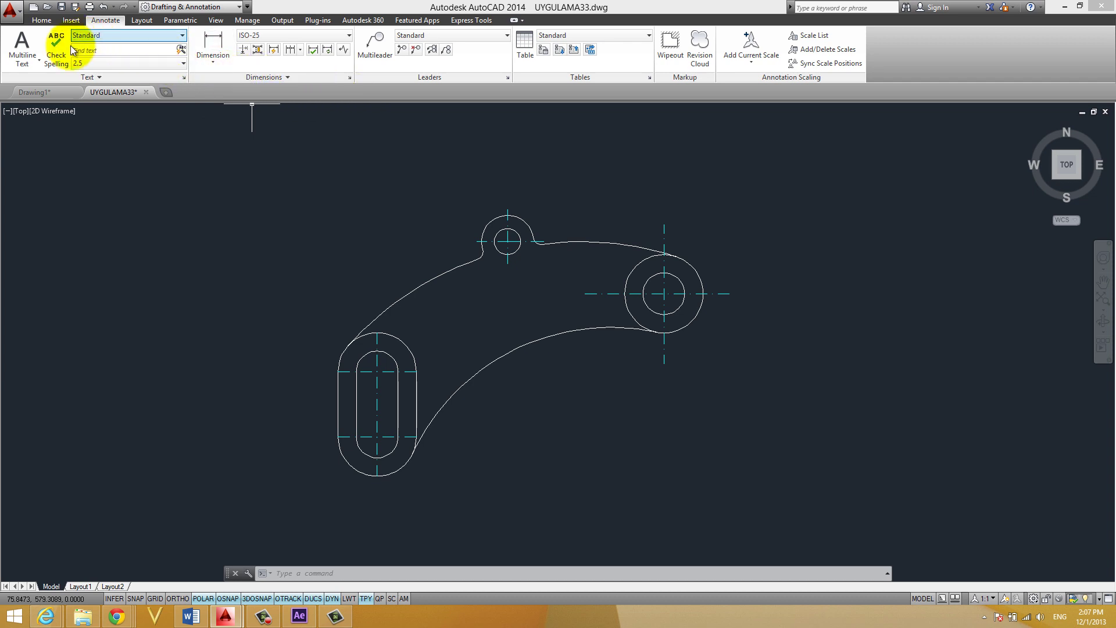
click(38, 21)
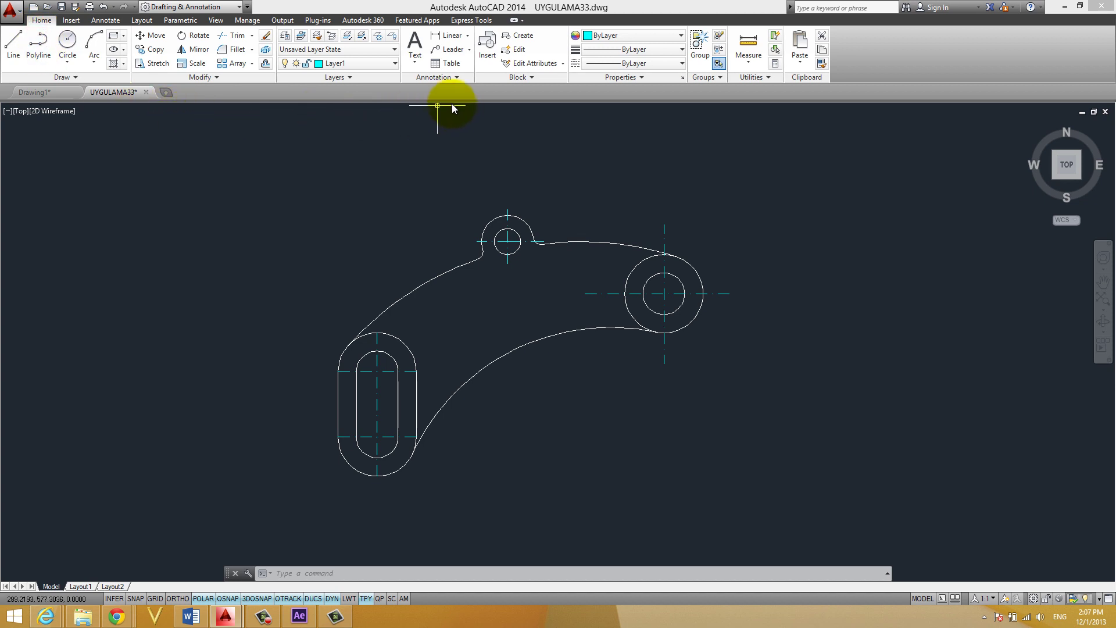
Step: Dimension slot upper centre to top circle centre vertically as 150, placed left of the bracket
click(470, 33)
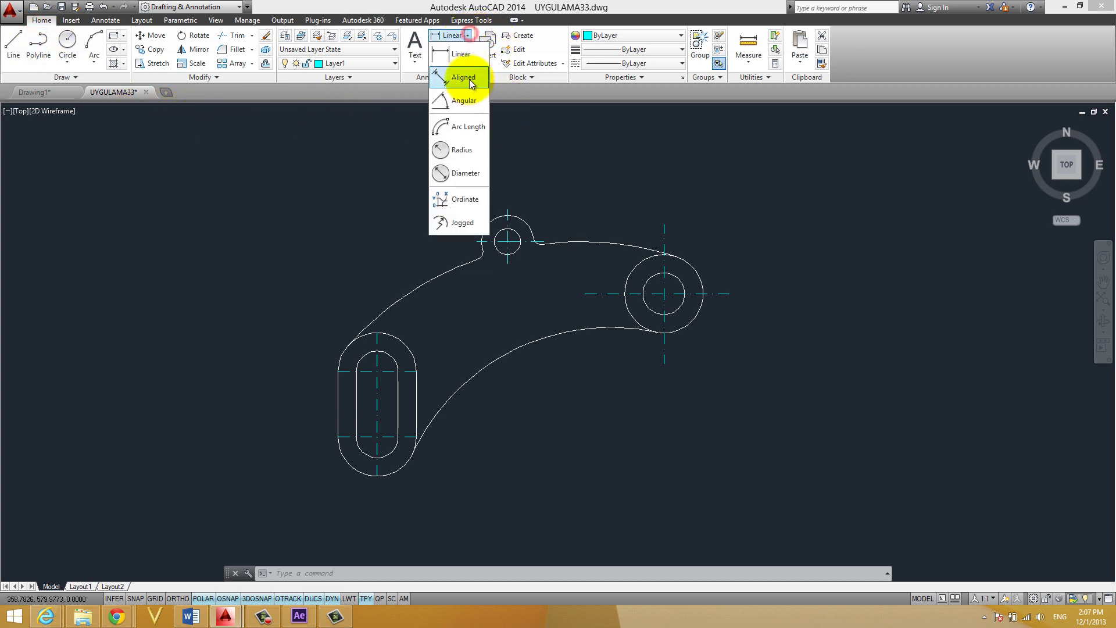
click(457, 54)
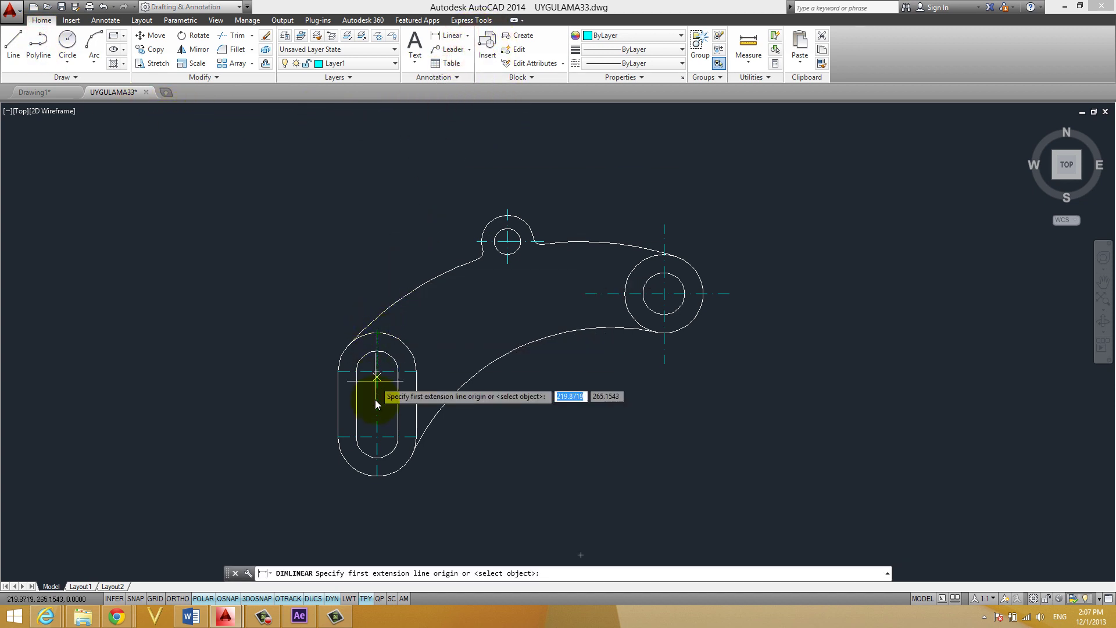
click(375, 371)
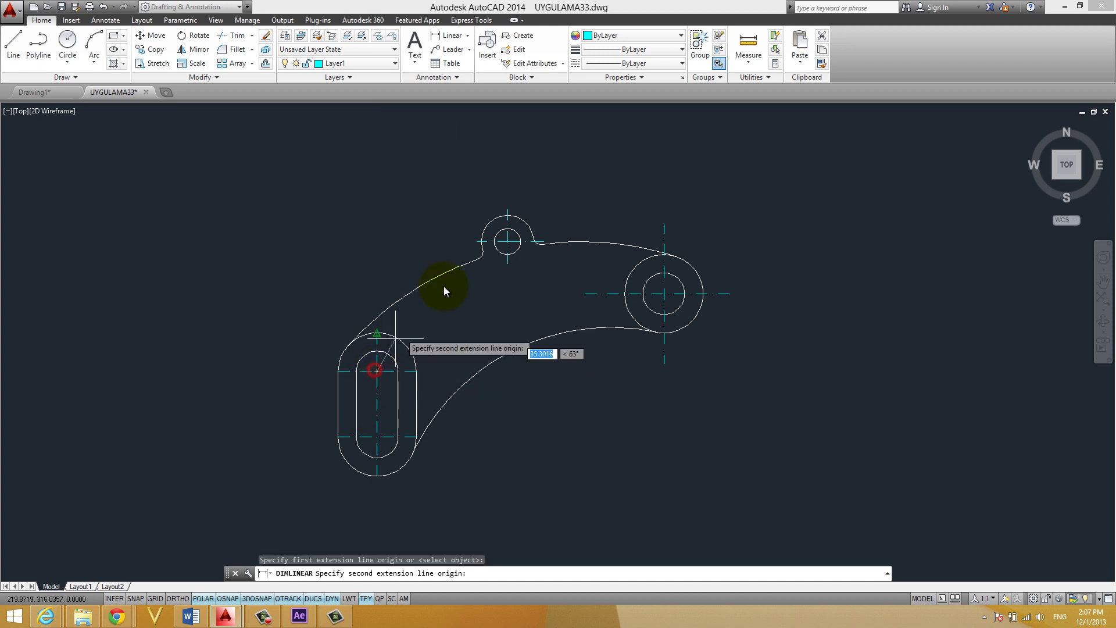
click(508, 242)
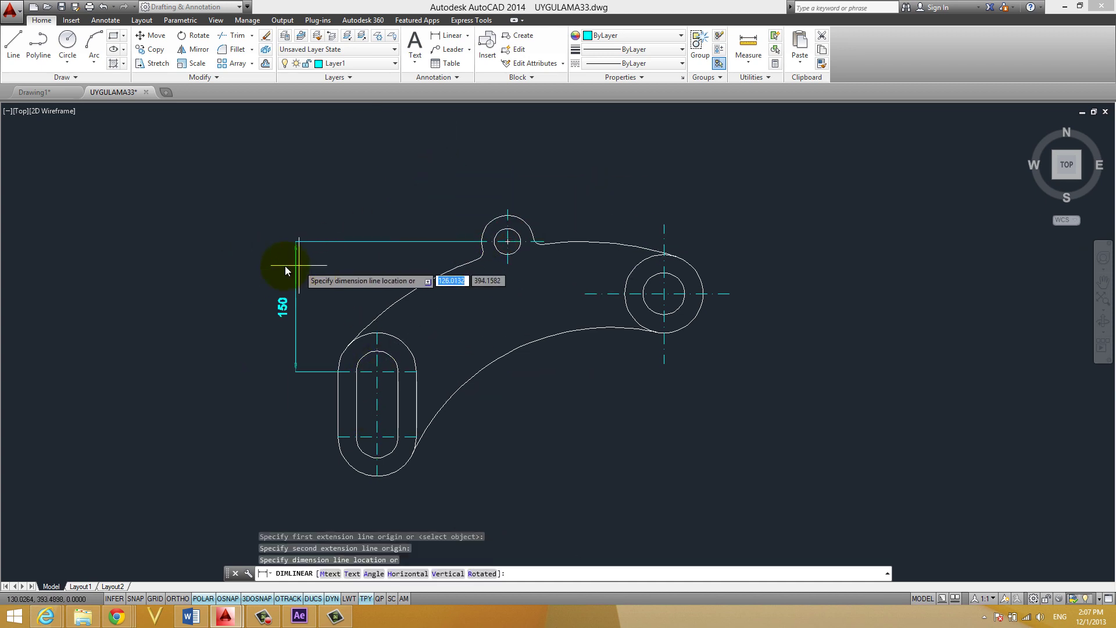
click(256, 266)
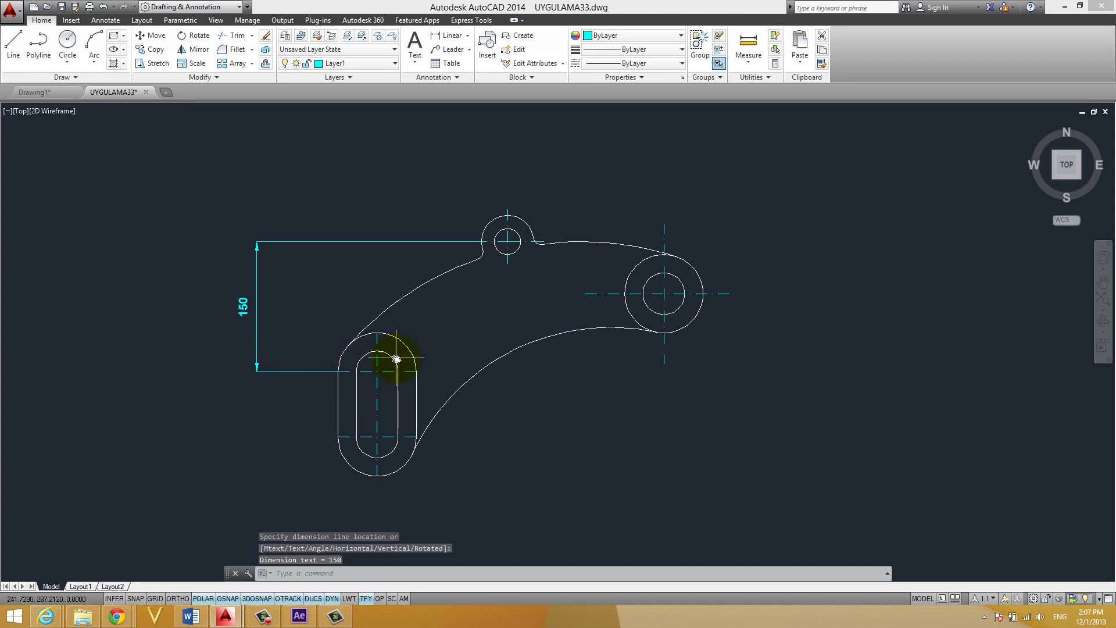
middle_drag(393, 350, 380, 338)
scroll(380, 339, up, 2)
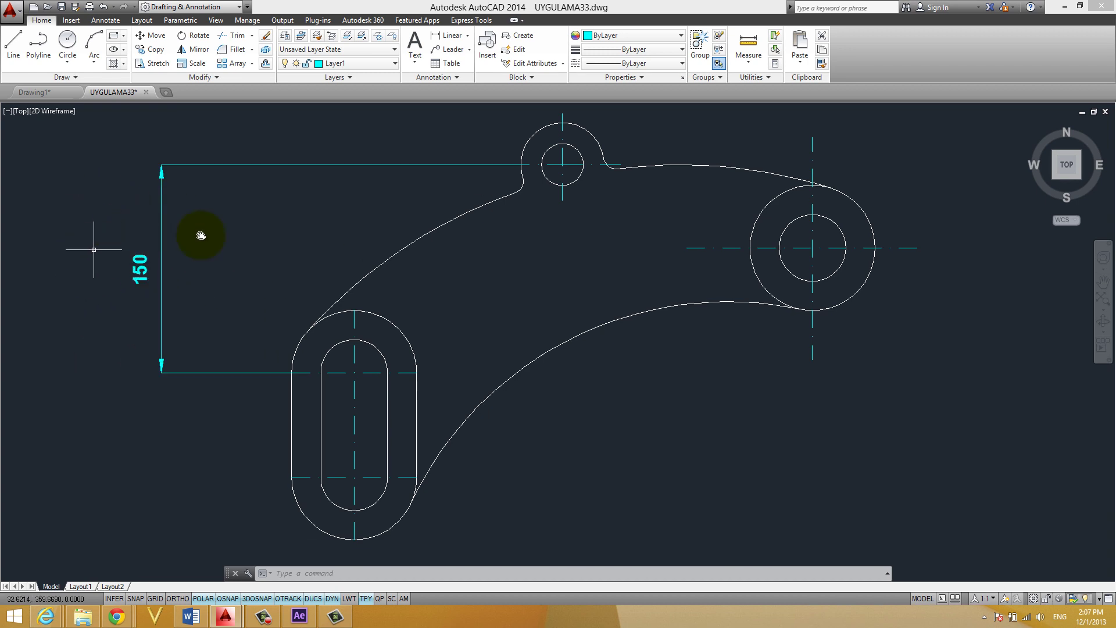
Step: Dimension slot centre to top circle centre as a horizontal 150 above the bracket
click(457, 34)
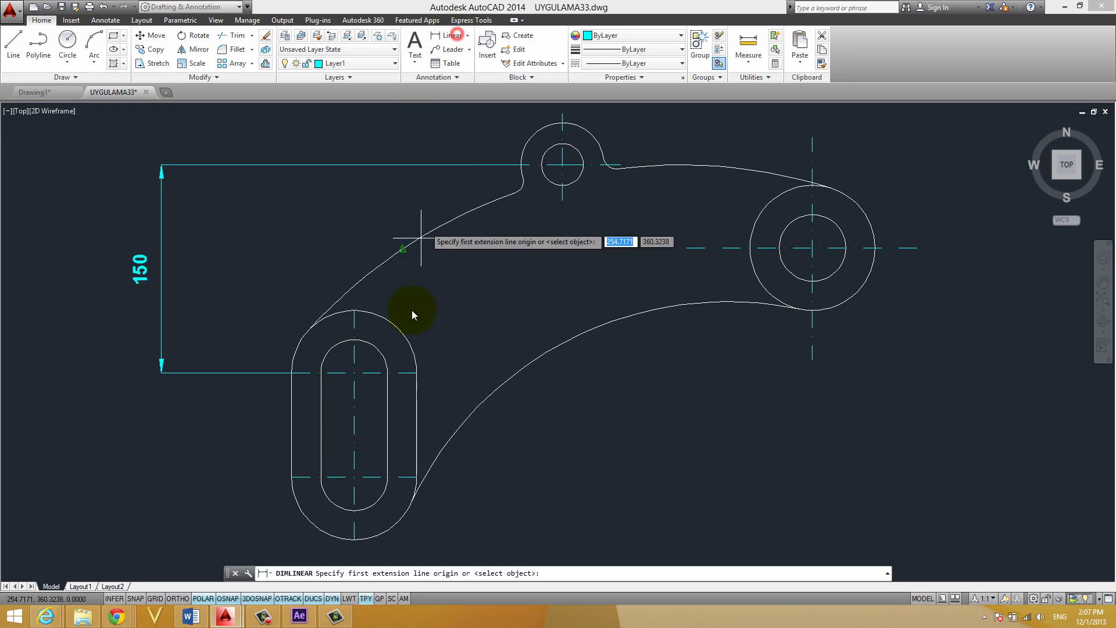
click(354, 373)
click(562, 164)
mouse_move(451, 153)
middle_down()
mouse_move(449, 240)
mouse_move(429, 215)
middle_up()
click(461, 134)
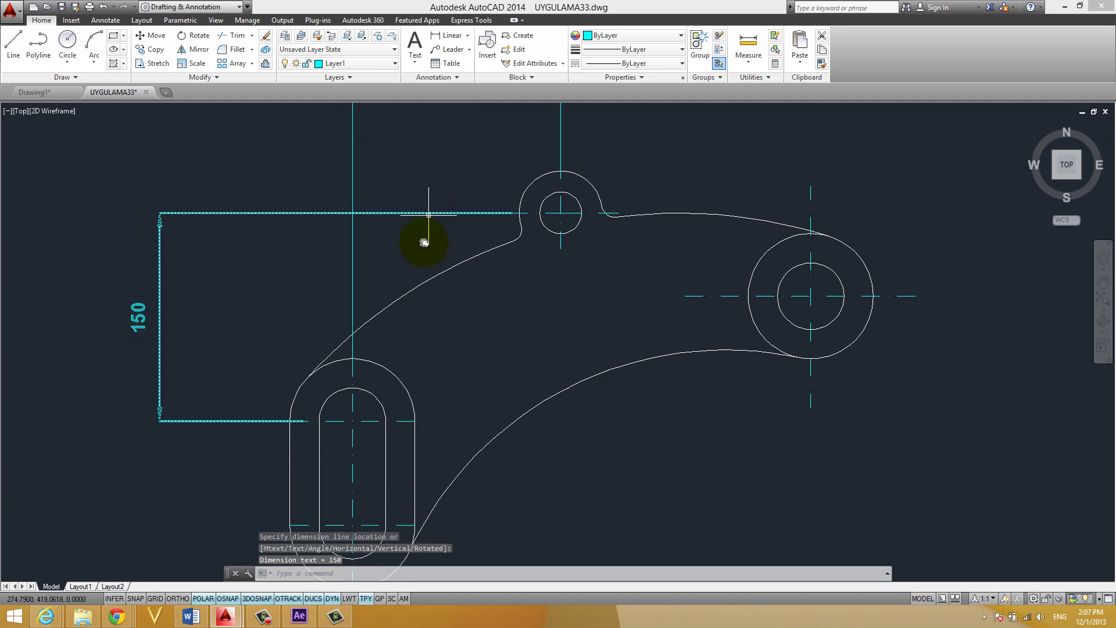
Step: Select the 150 dimension and grip-stretch its lower extension line endpoint upward
click(384, 274)
click(349, 285)
middle_drag(361, 281, 363, 326)
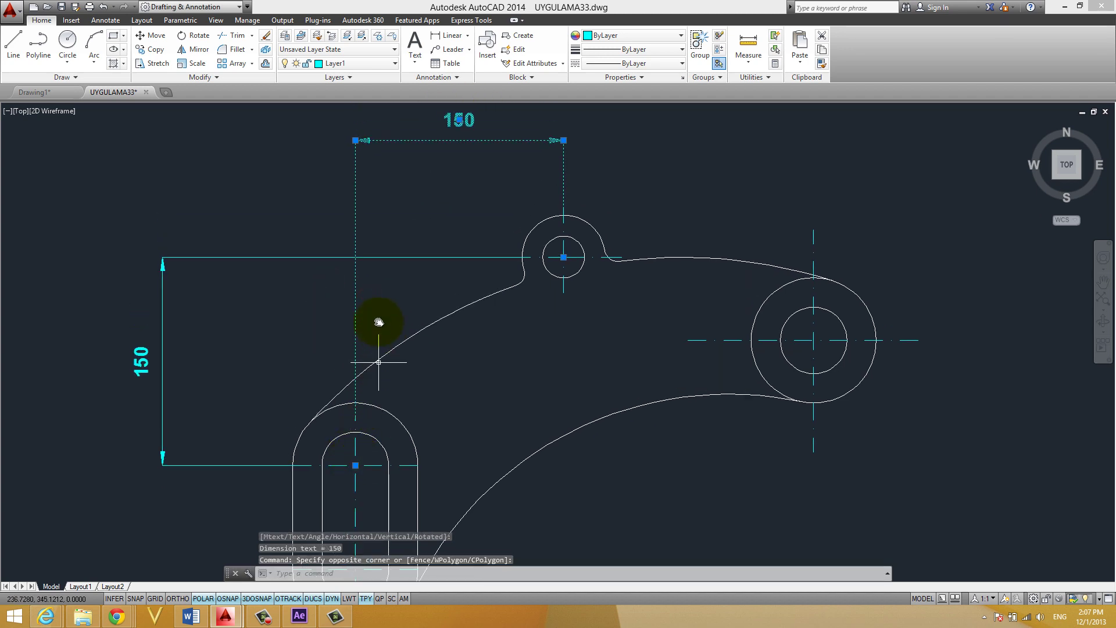
click(355, 465)
click(355, 238)
click(242, 217)
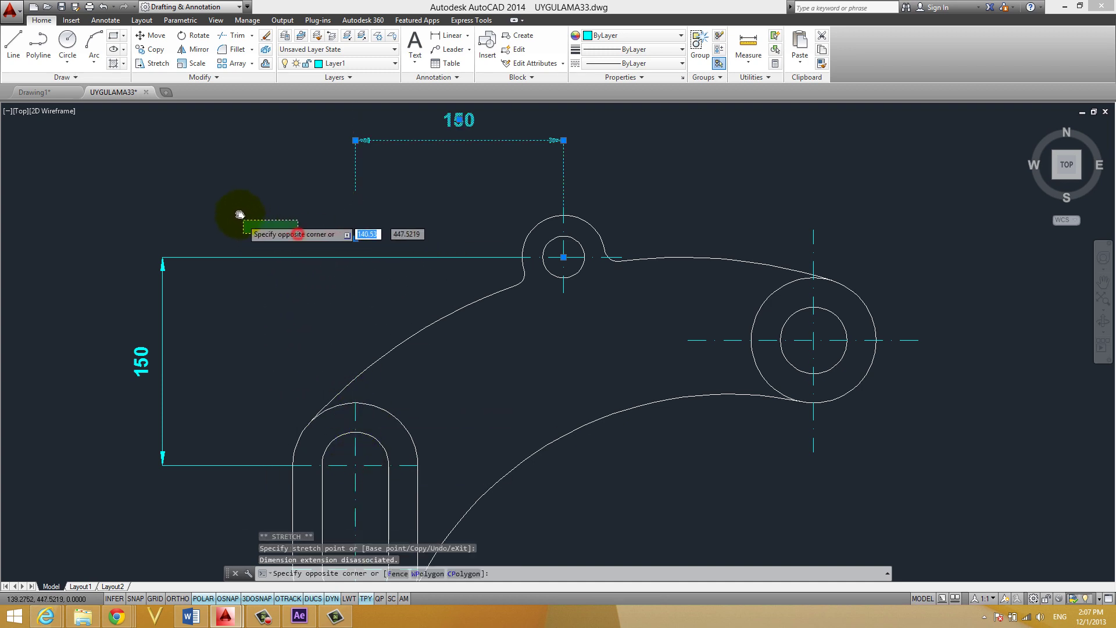
key(Escape)
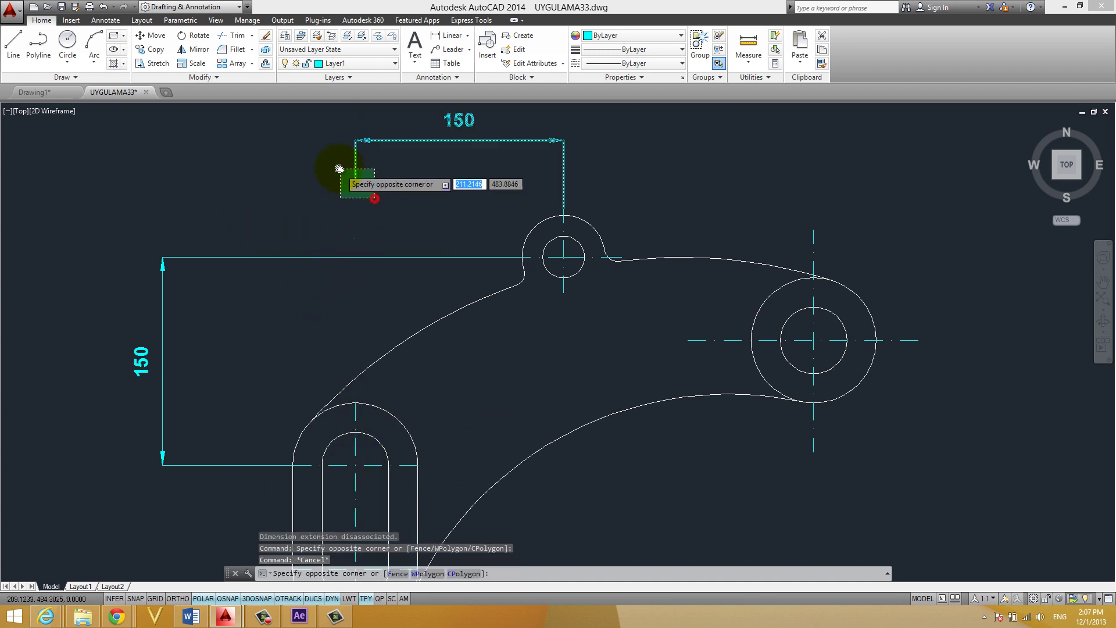
click(355, 174)
click(355, 238)
click(355, 272)
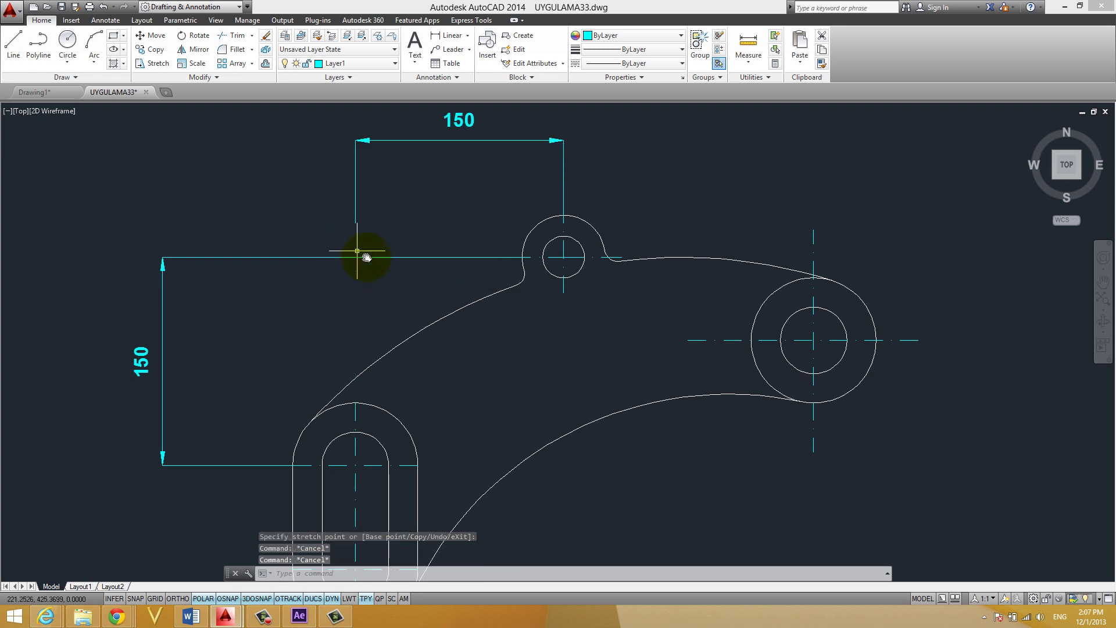
Step: Grab the dimension's lower endpoint again, then cancel the stretch and clear the selection
click(381, 194)
click(344, 179)
click(355, 271)
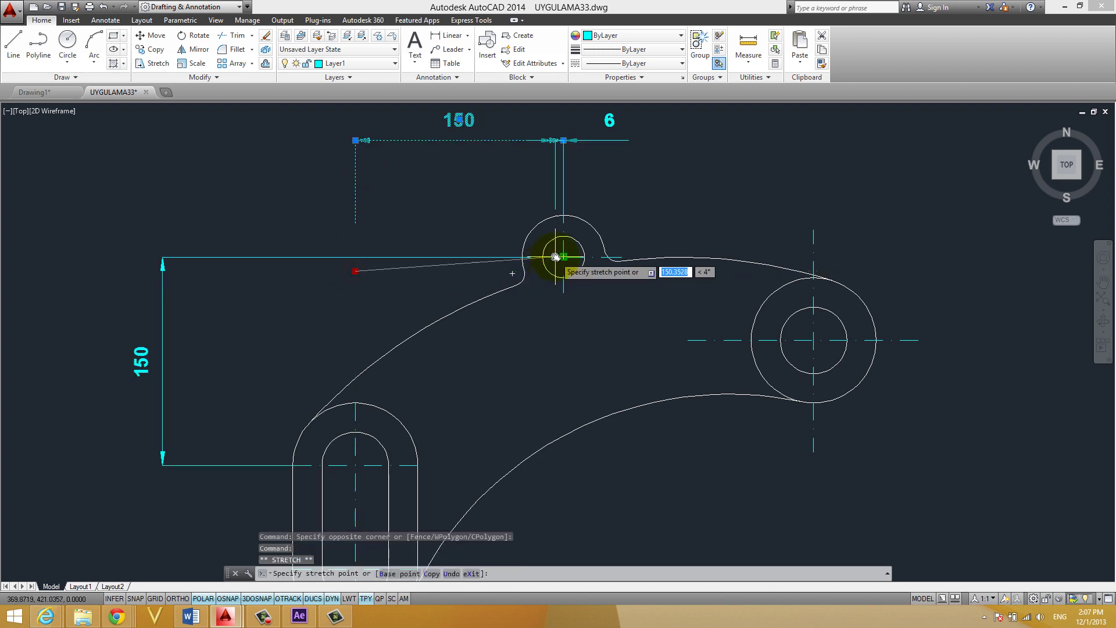
key(Escape)
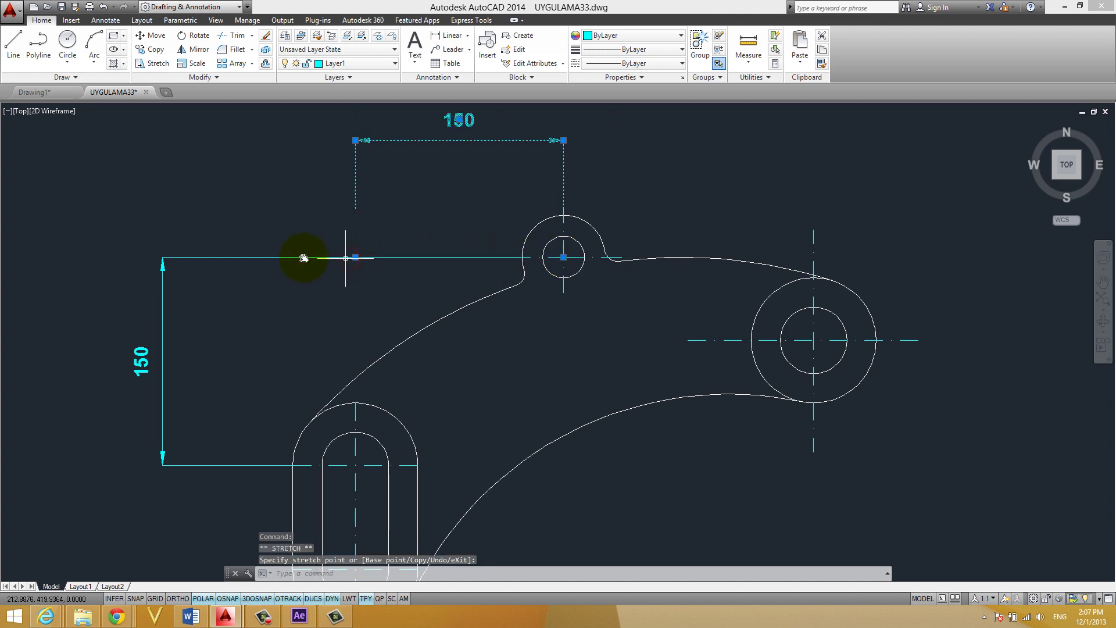
key(Escape)
scroll(308, 252, down, 2)
middle_drag(316, 252, 280, 225)
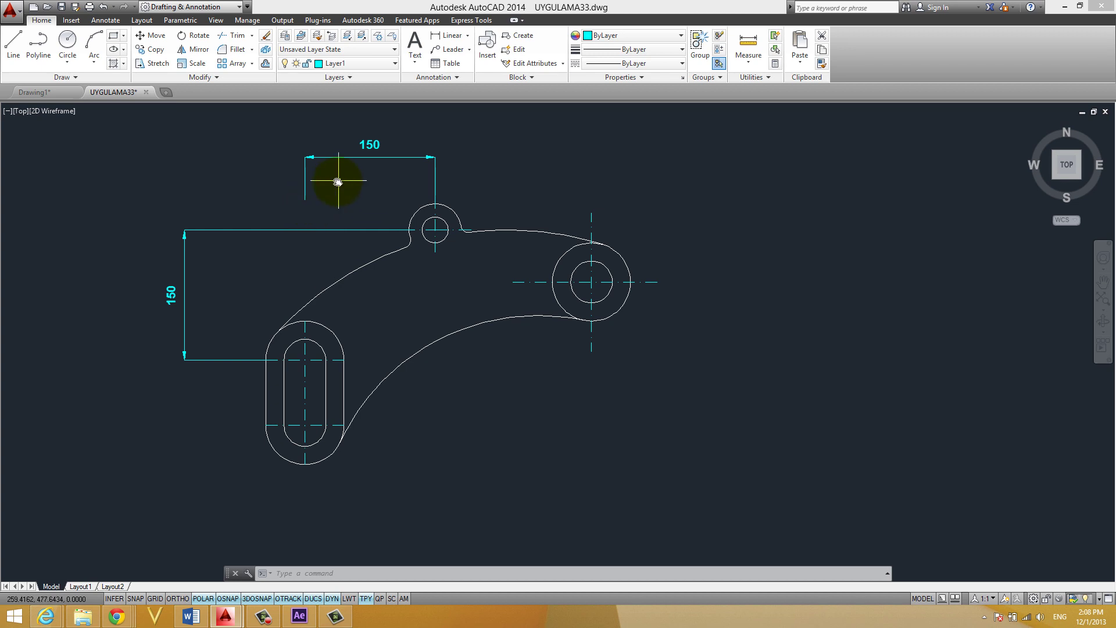
Step: Undo the extension line grip edits on the horizontal 150 dimension
key(ctrl+z)
key(ctrl+z)
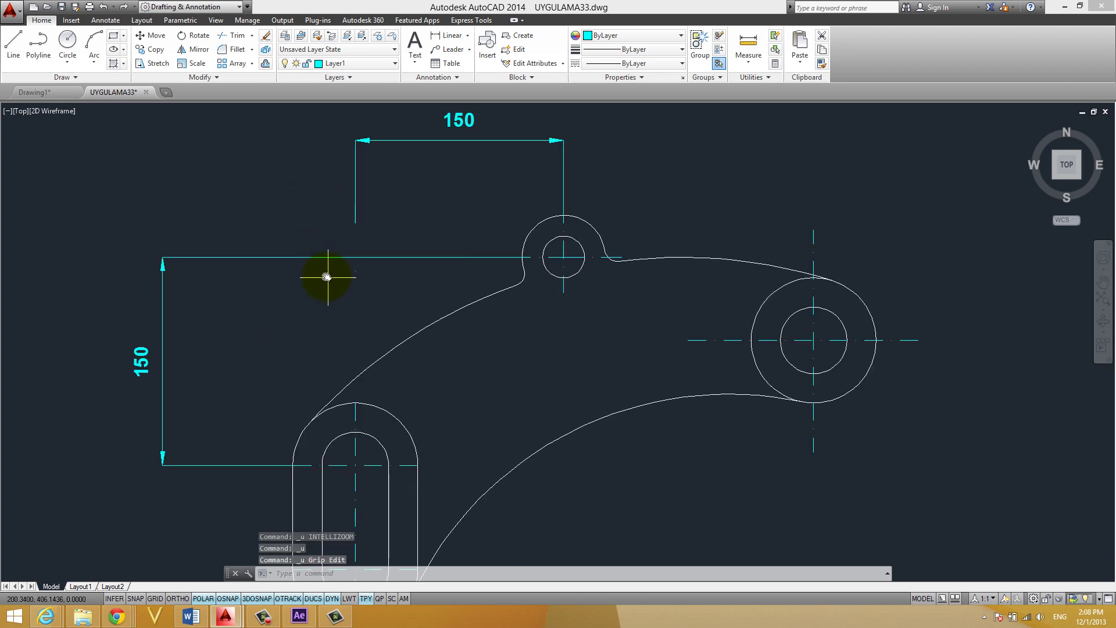
key(ctrl+z)
scroll(320, 292, up, 1)
scroll(344, 244, up, 2)
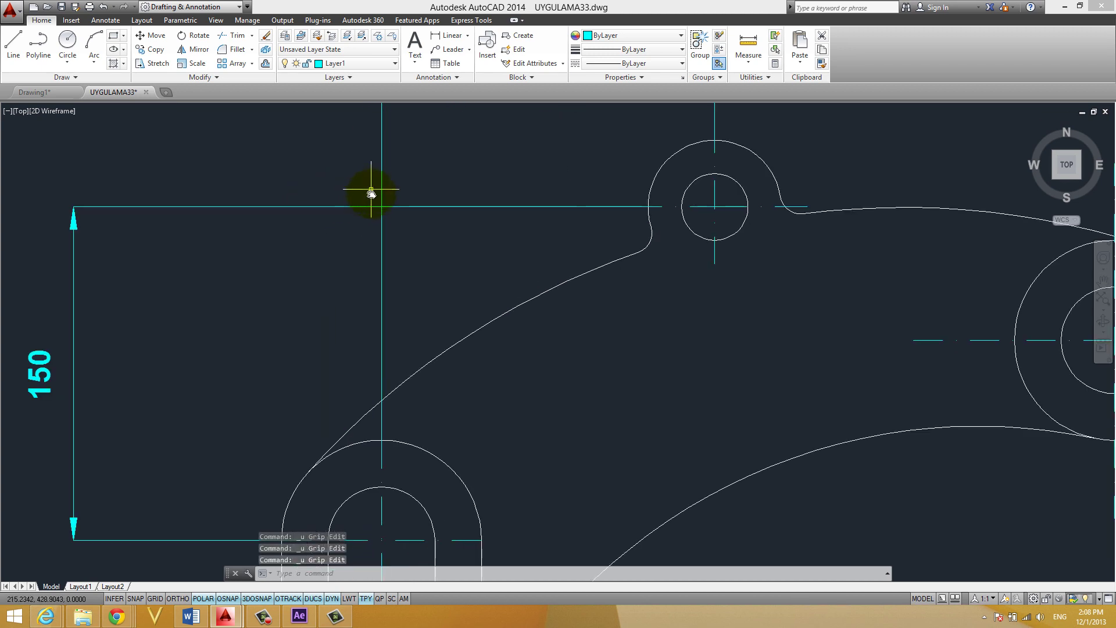
scroll(369, 187, up, 3)
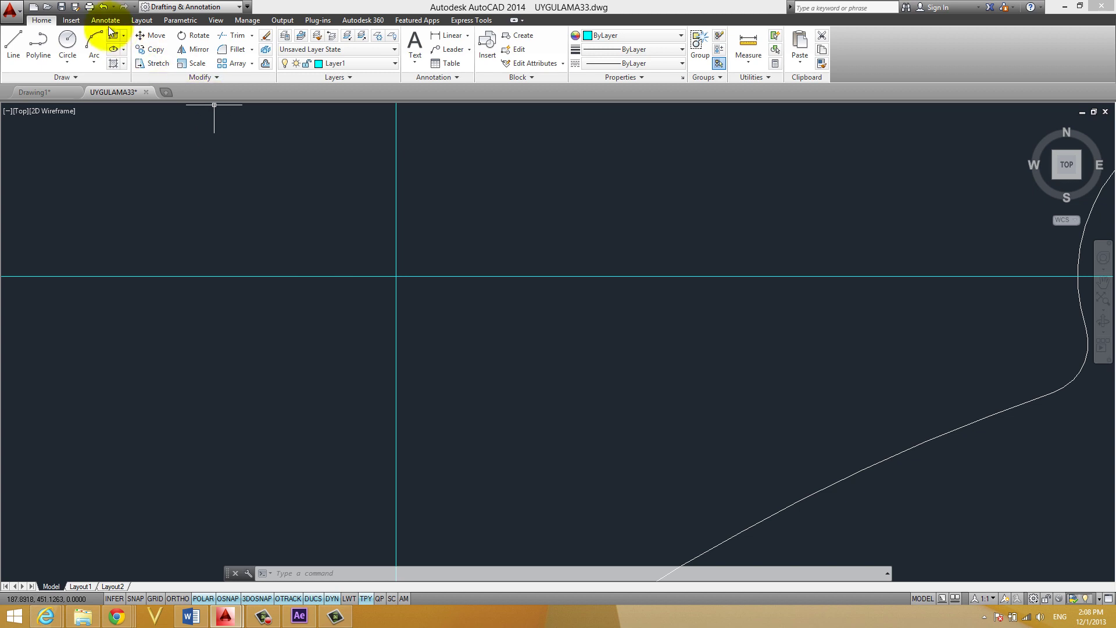
Step: Break one dimension's extension line where the two 150 dimensions cross
click(110, 22)
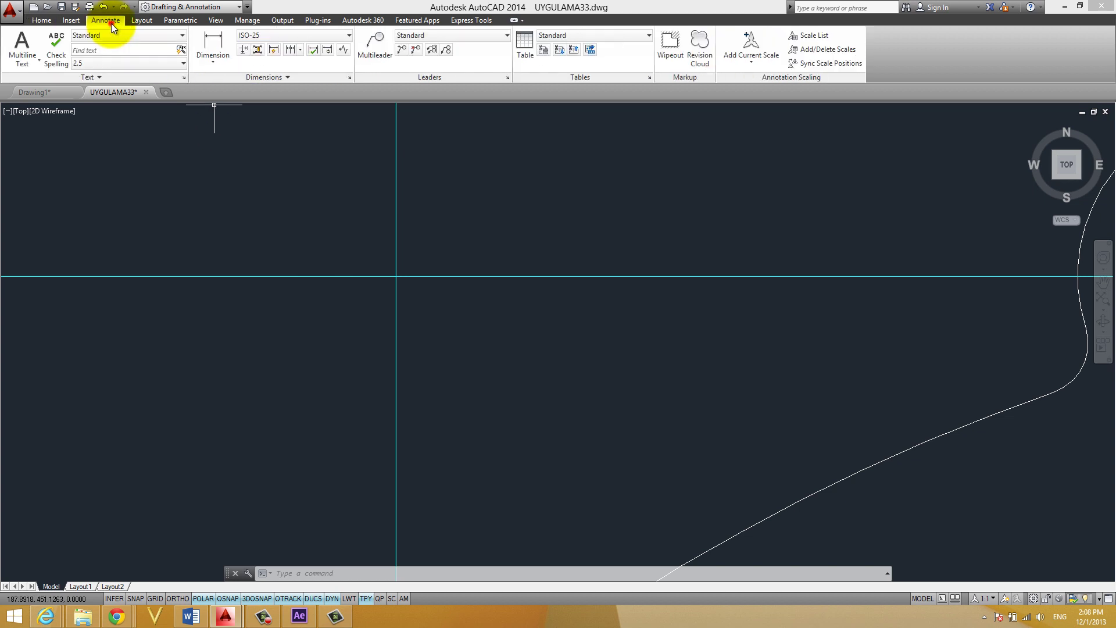
click(243, 50)
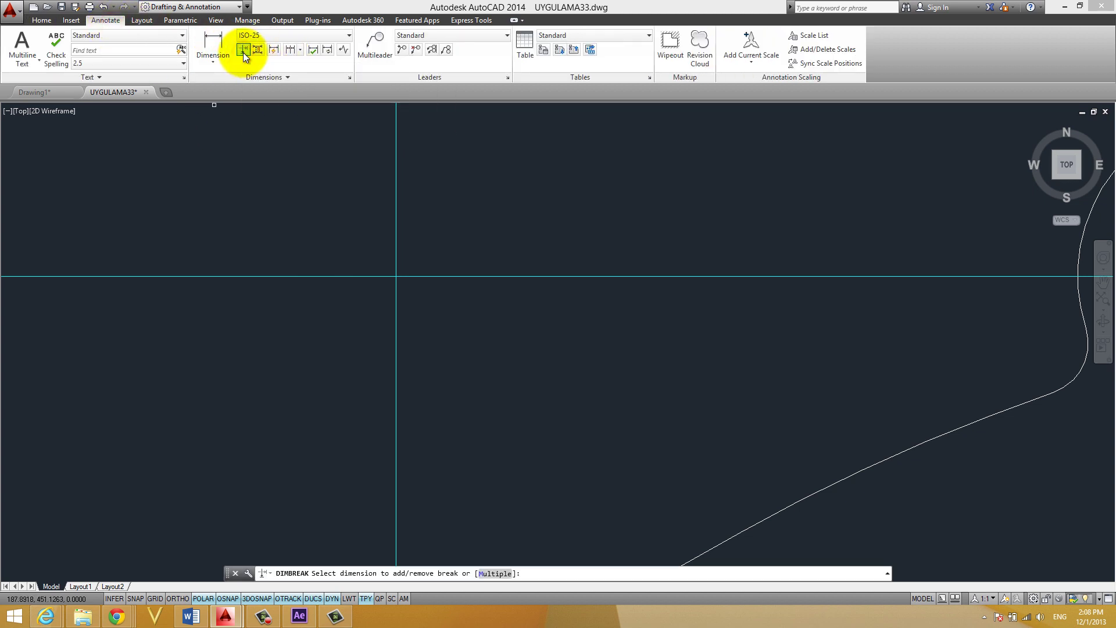
click(396, 259)
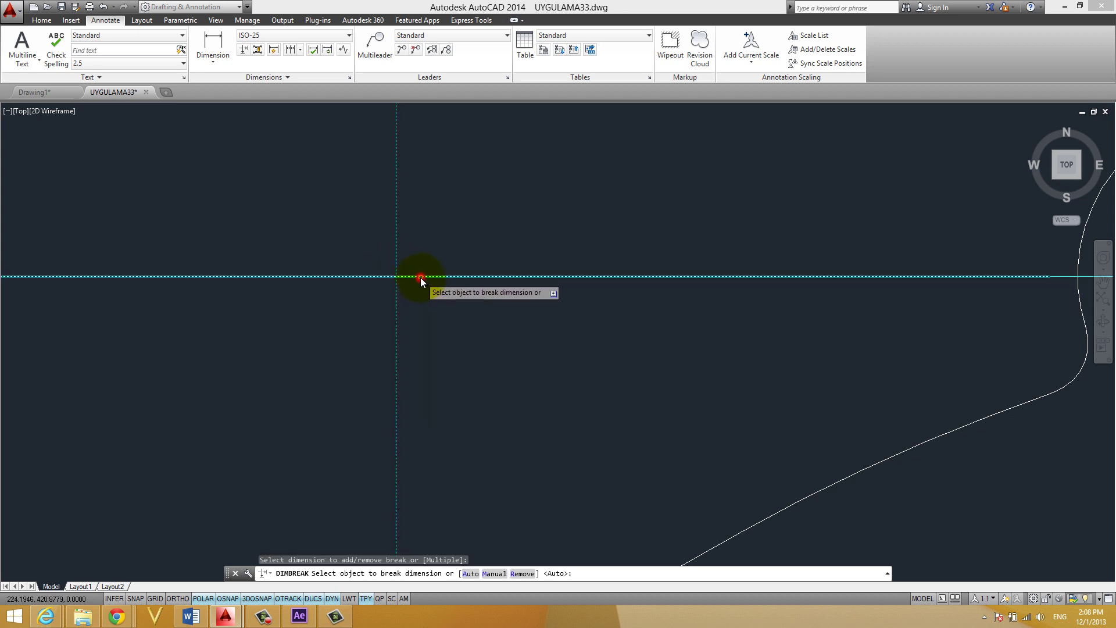
click(420, 277)
middle_drag(393, 270, 389, 270)
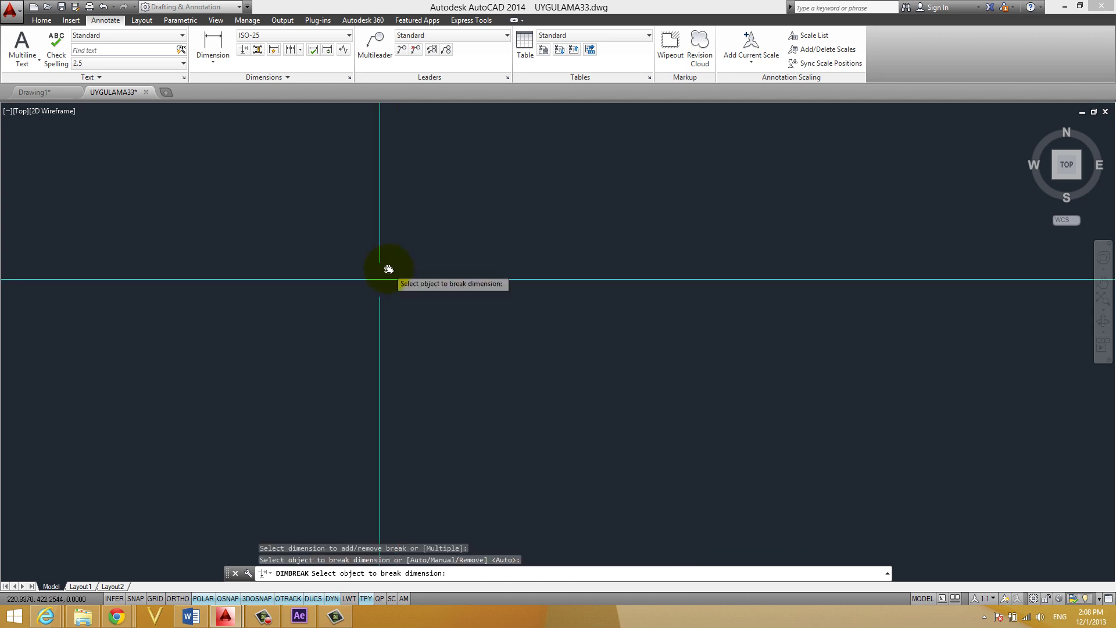
scroll(391, 269, down, 3)
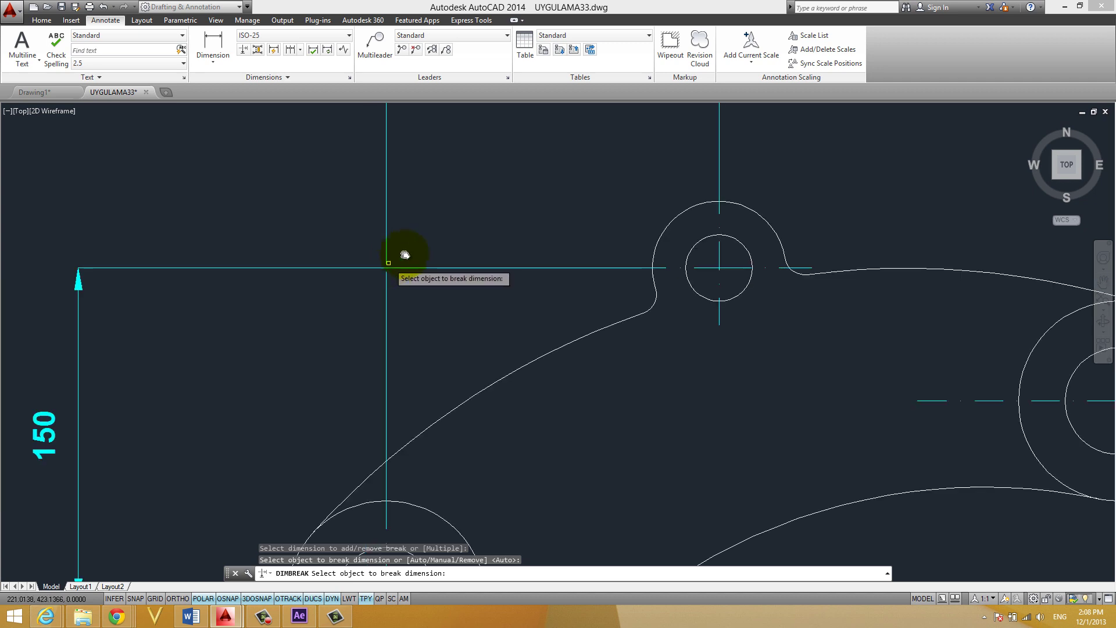
key(Return)
click(498, 211)
click(498, 180)
Step: Zoom the view and open the Dimension Style Manager with the D command
scroll(453, 249, down, 2)
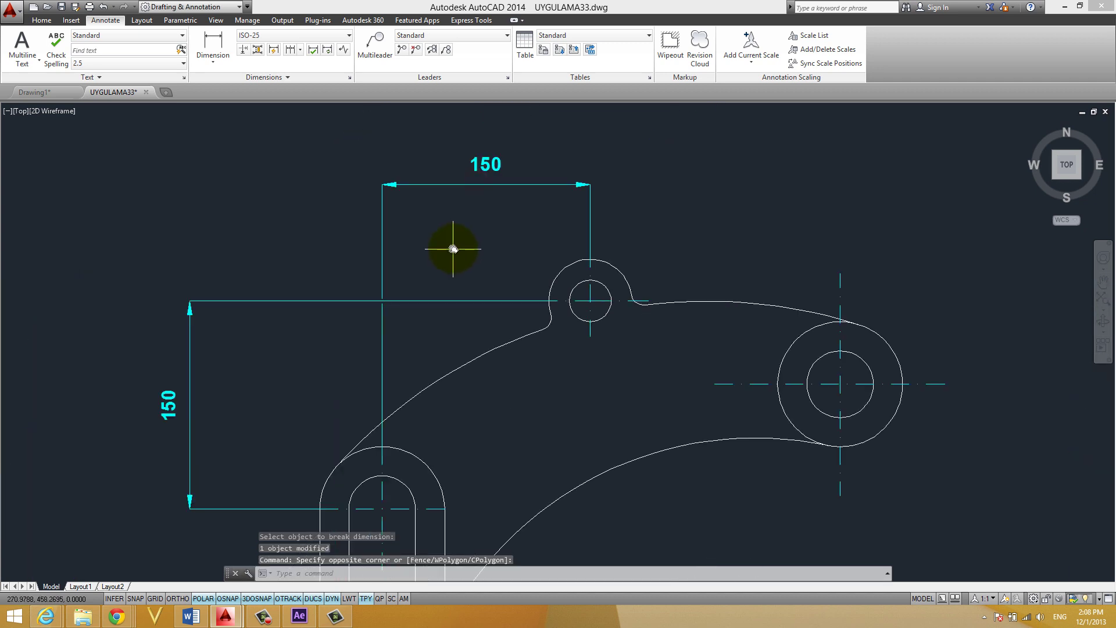
scroll(442, 273, up, 2)
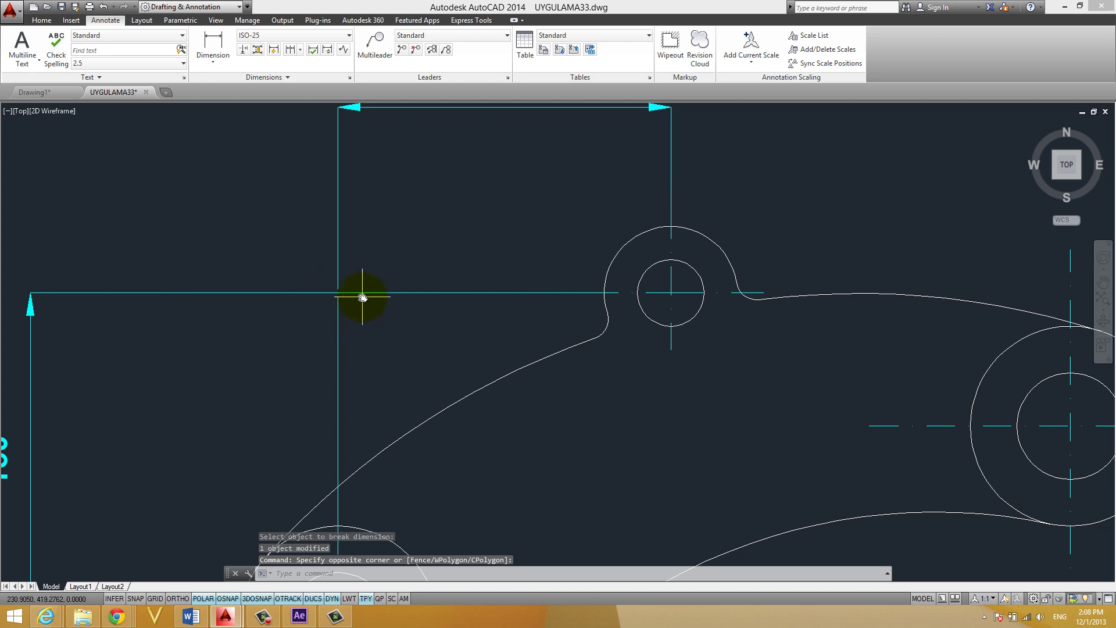
text(D)
key(Return)
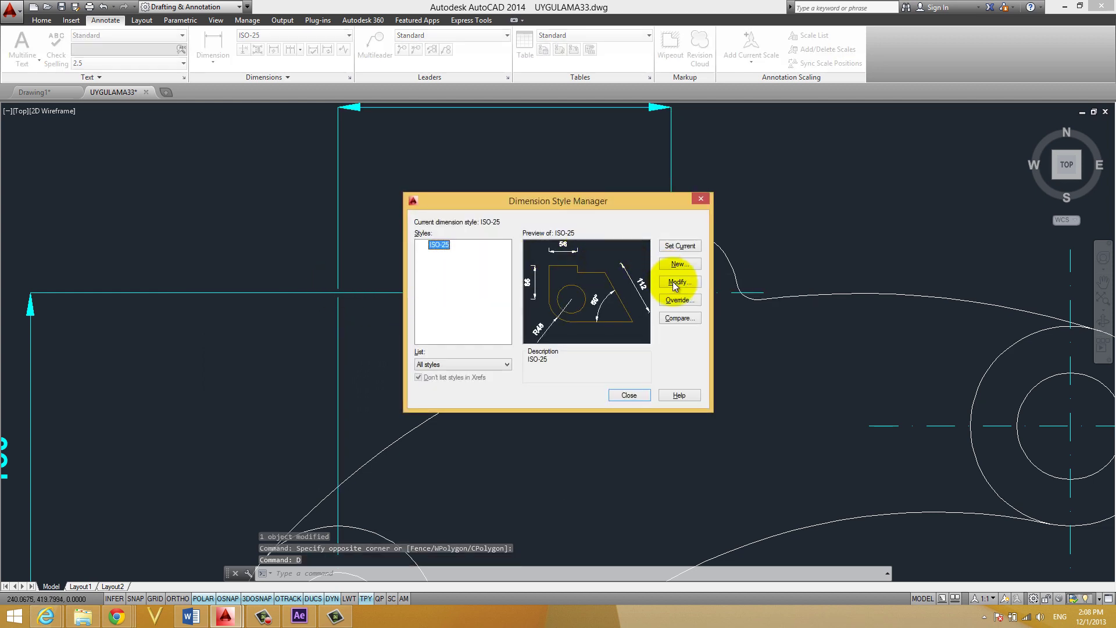
Step: Set the ISO-25 style's Dimension Break size to 10 and close the style manager
click(674, 281)
click(611, 151)
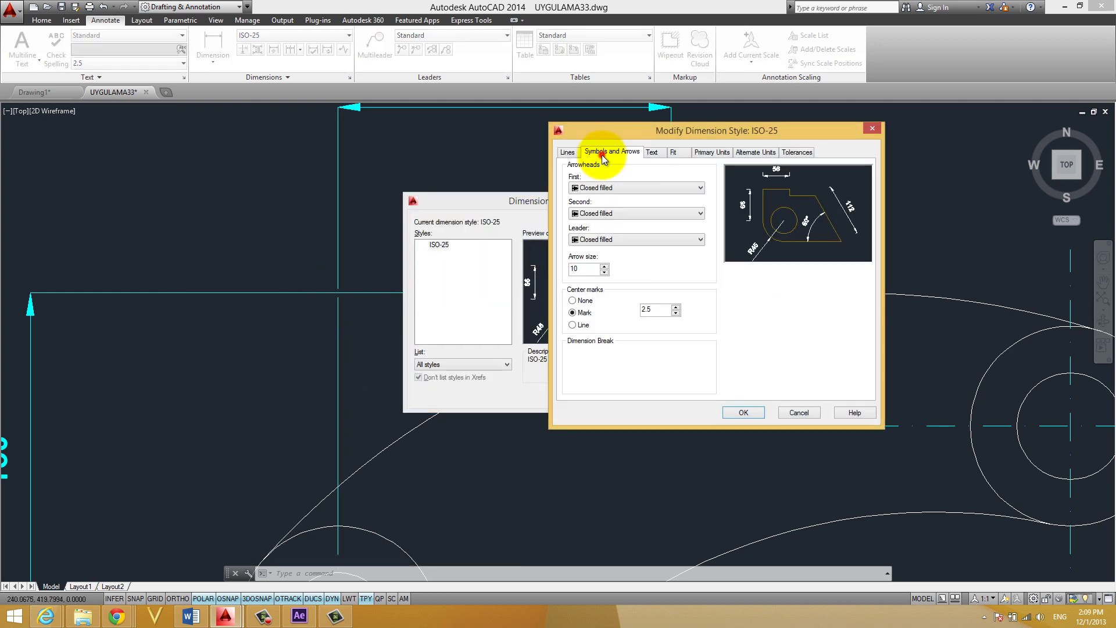
double_click(598, 369)
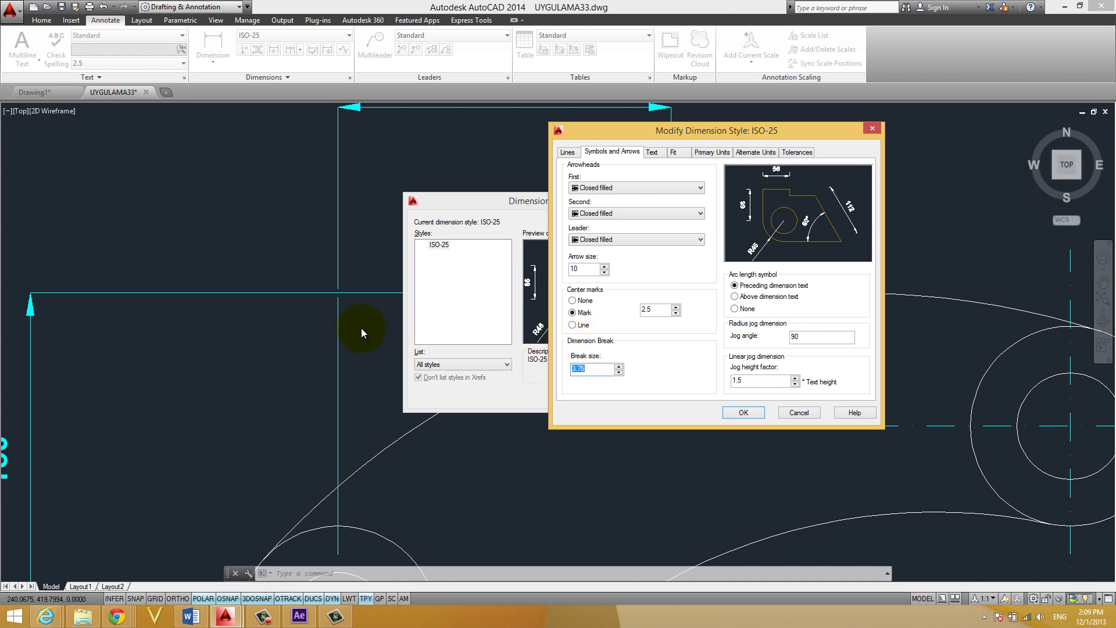
text(10)
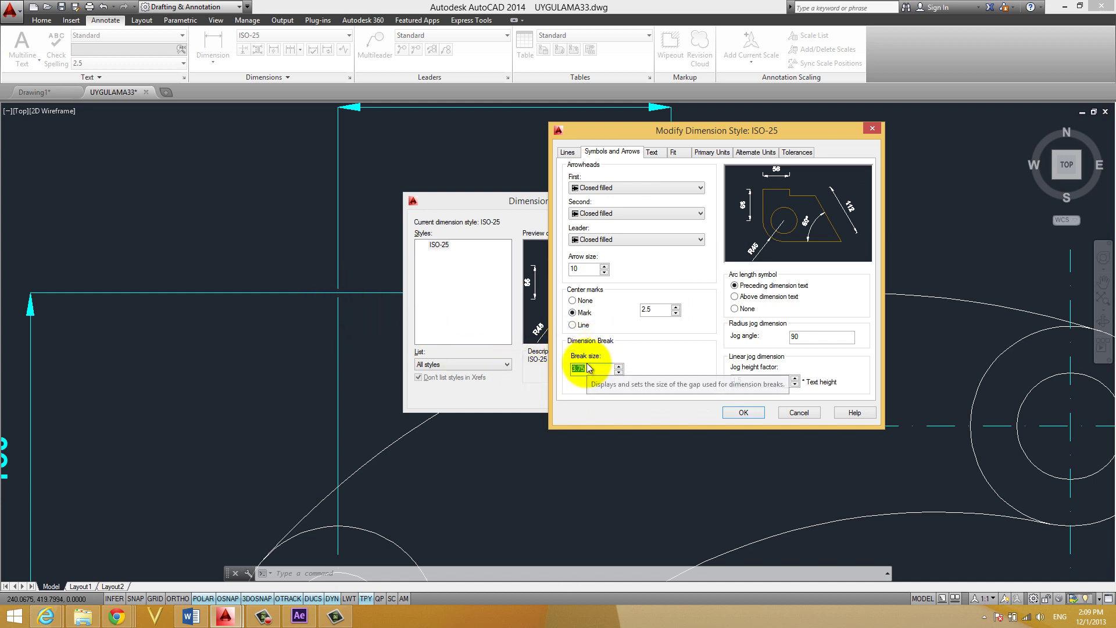
click(733, 412)
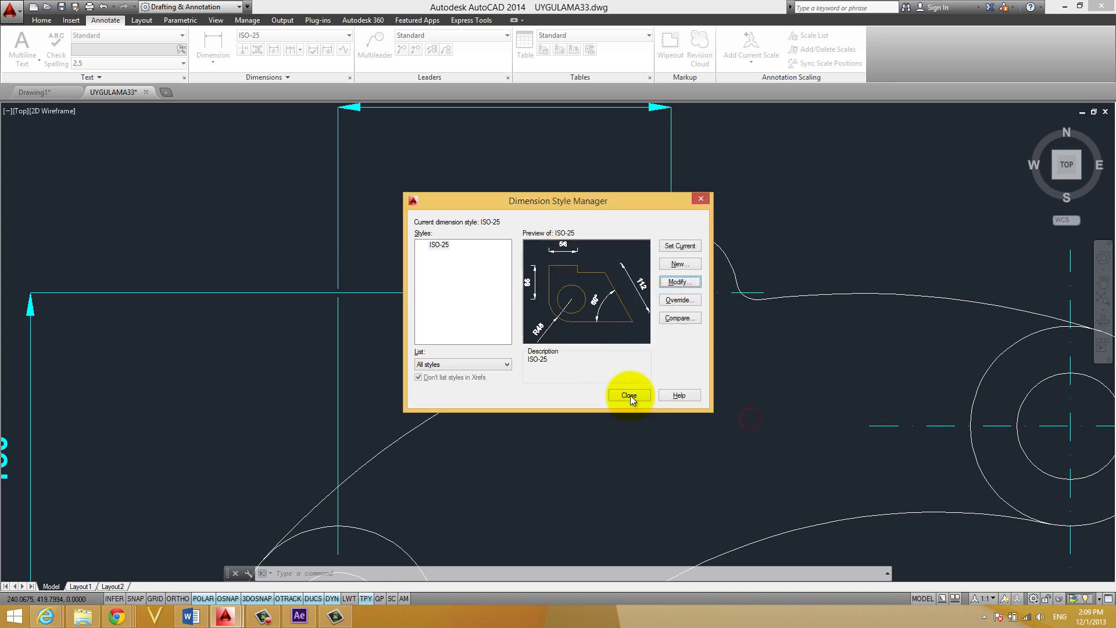
click(631, 395)
scroll(456, 274, down, 2)
scroll(480, 269, down, 2)
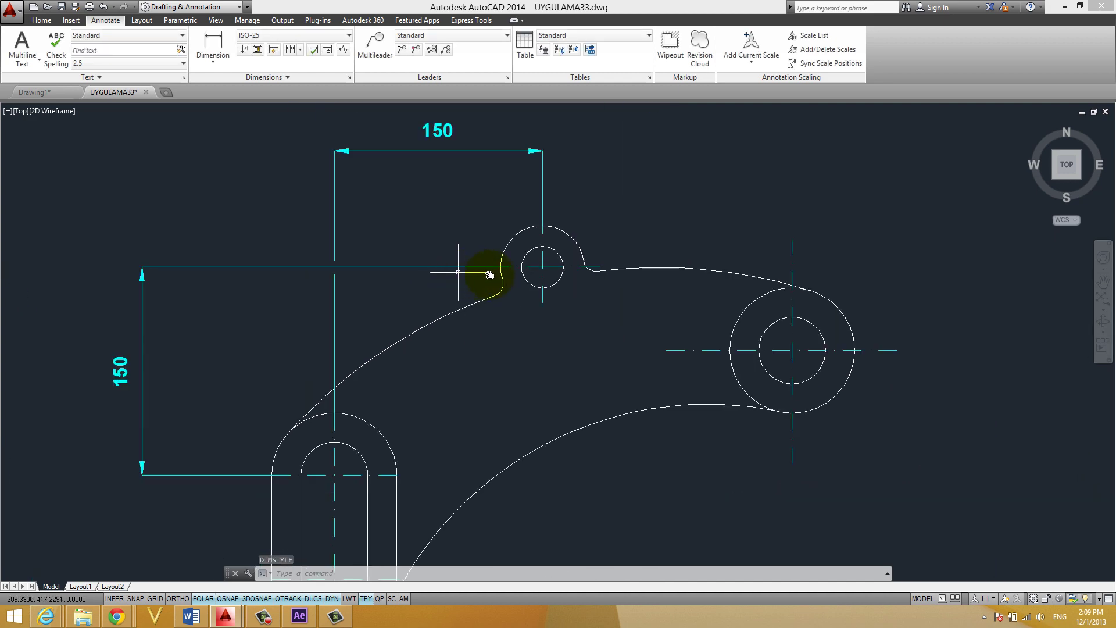
middle_drag(480, 269, 485, 289)
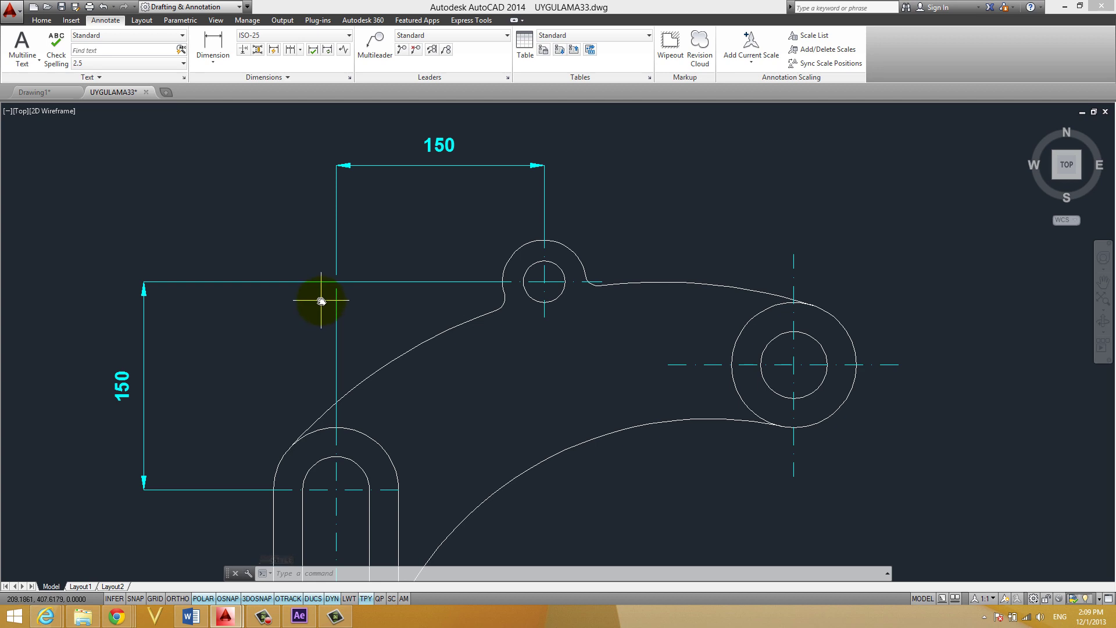
middle_drag(311, 252, 390, 231)
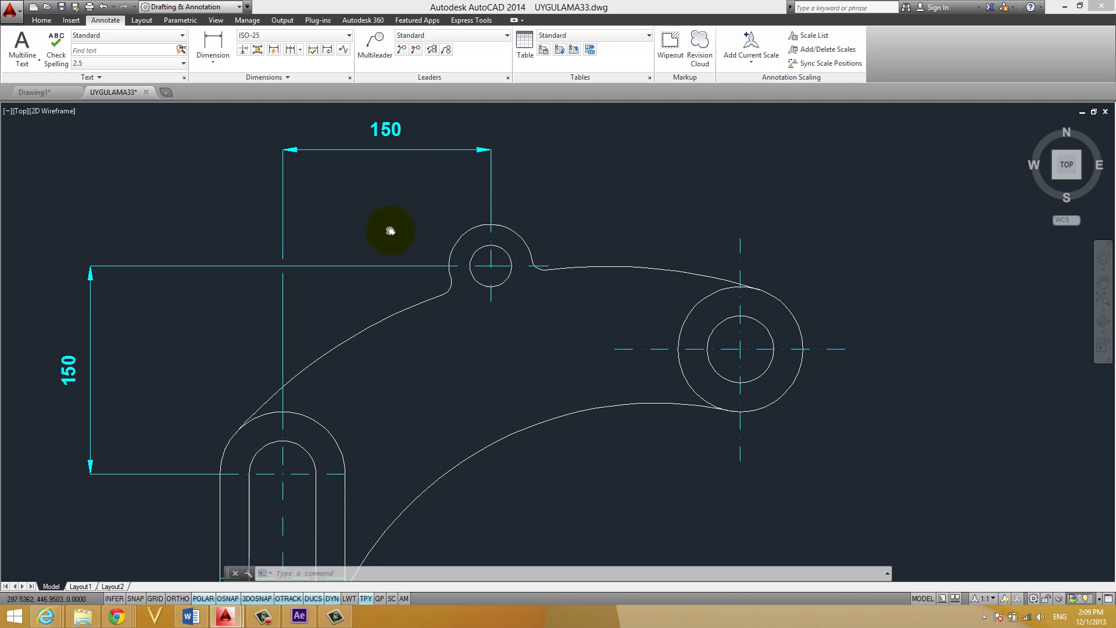
click(42, 20)
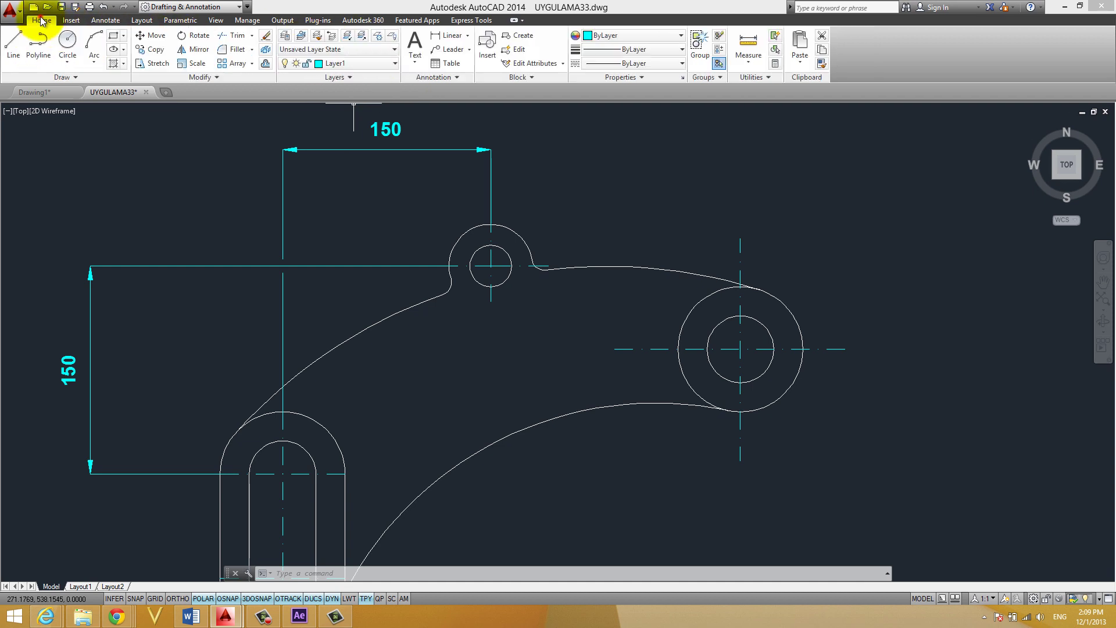
click(467, 38)
click(465, 148)
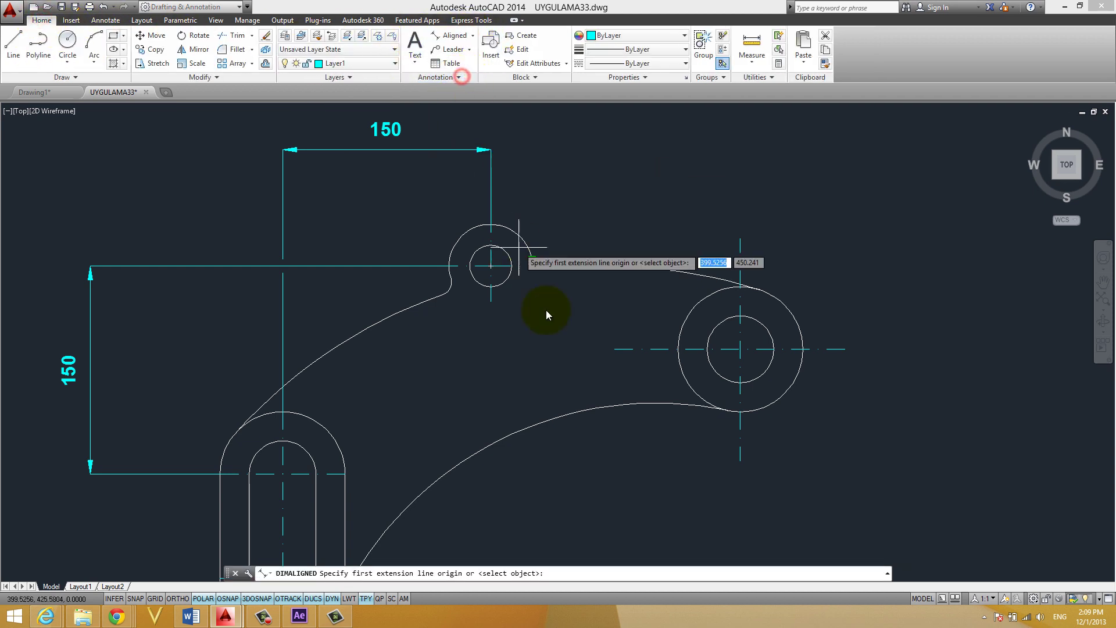
middle_drag(546, 309, 503, 263)
click(451, 219)
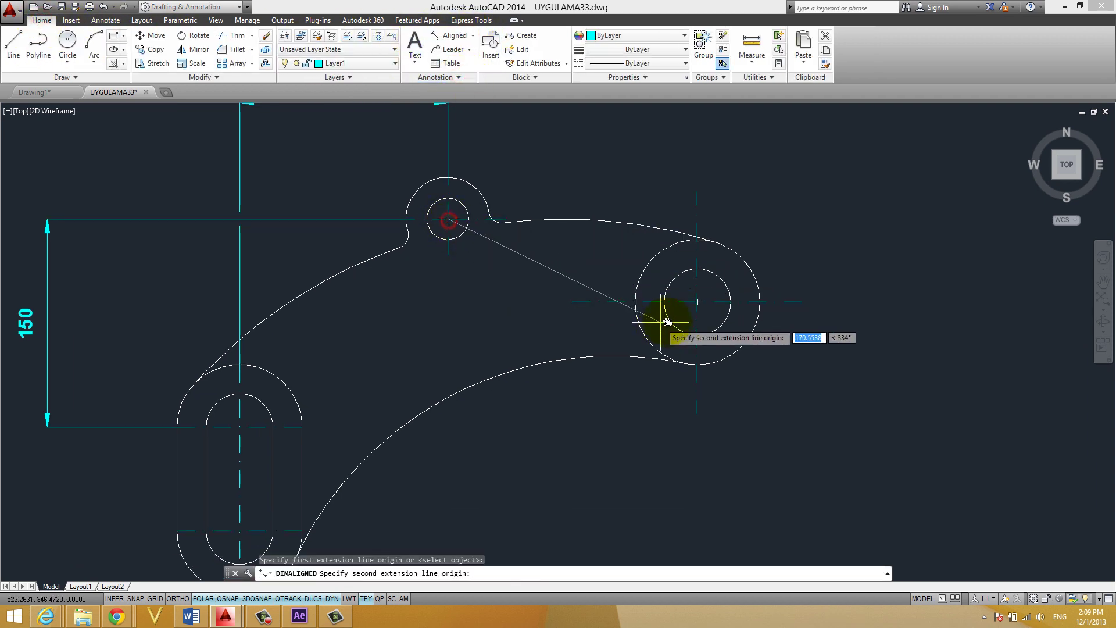
click(691, 301)
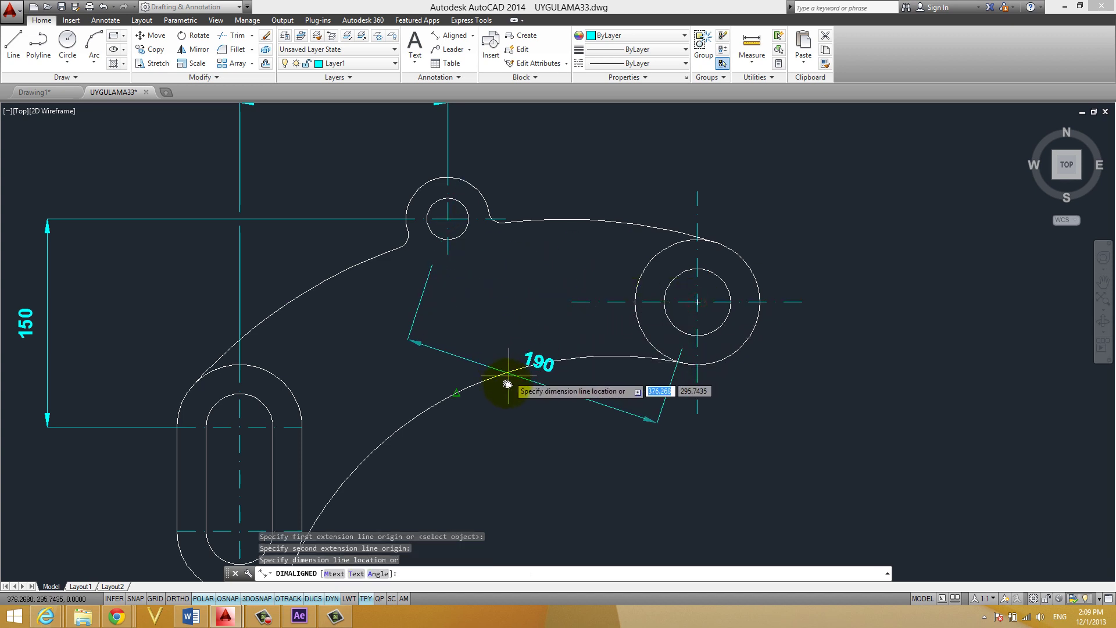
click(512, 401)
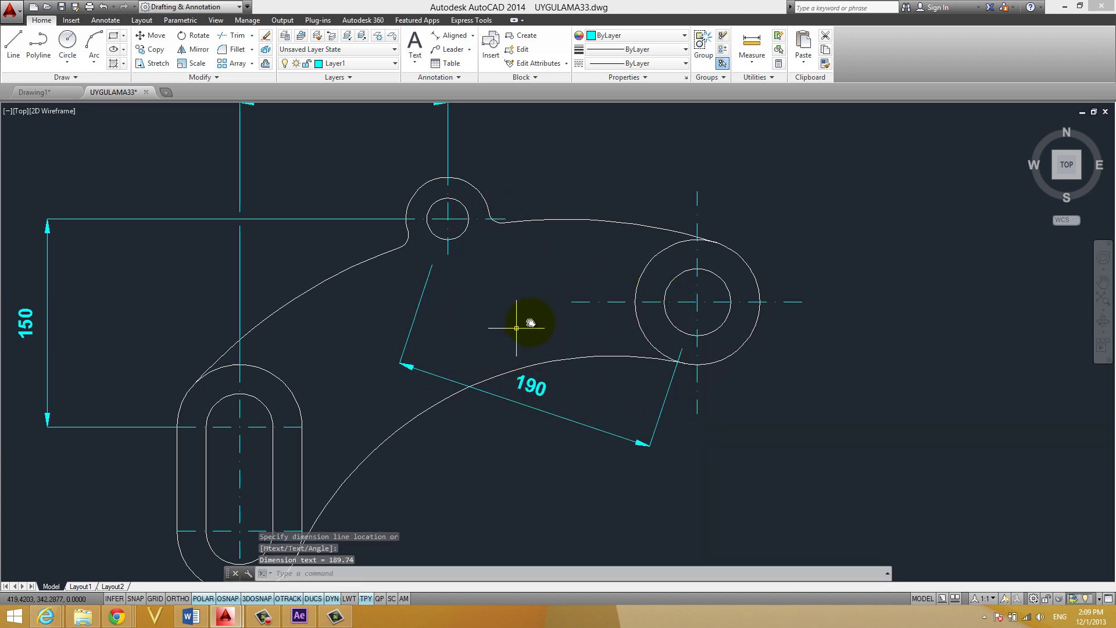
middle_drag(531, 325, 530, 353)
click(543, 413)
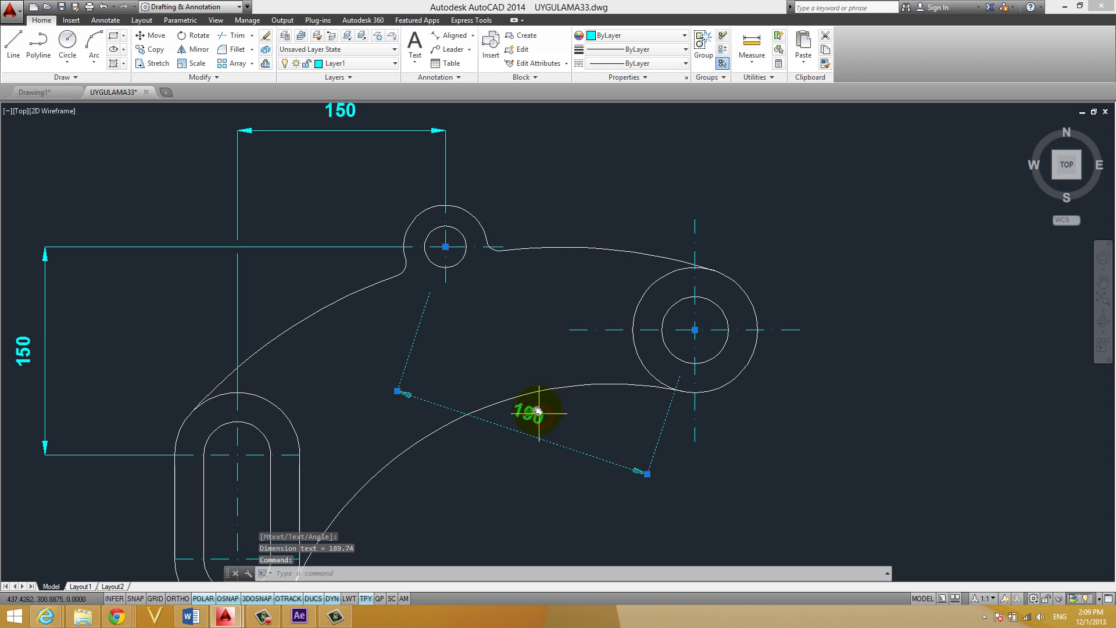
text(e)
key(Return)
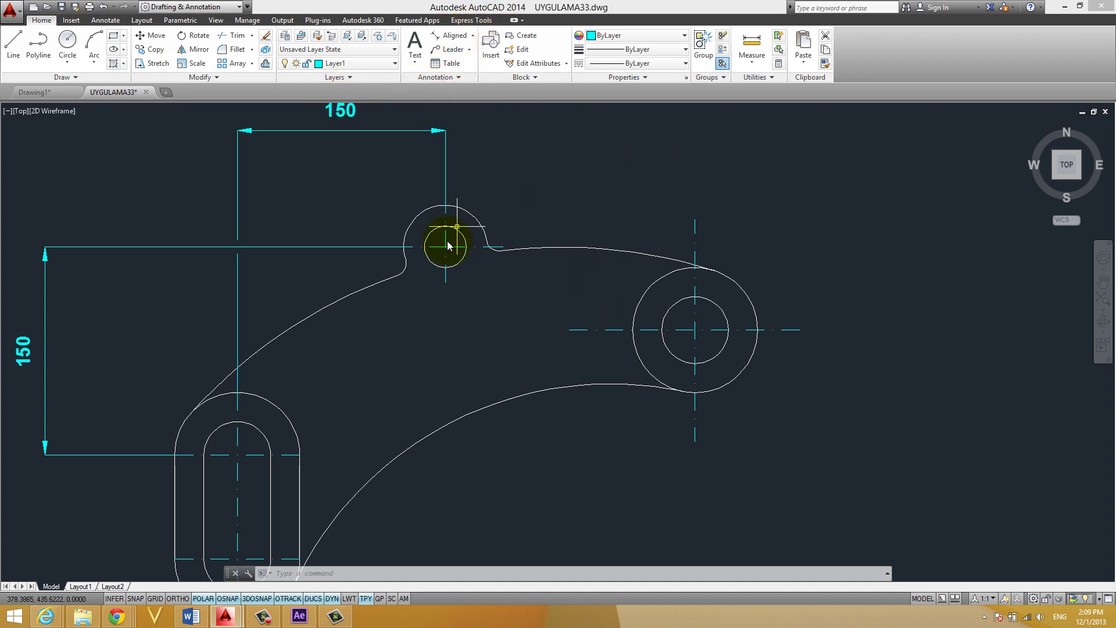
click(758, 64)
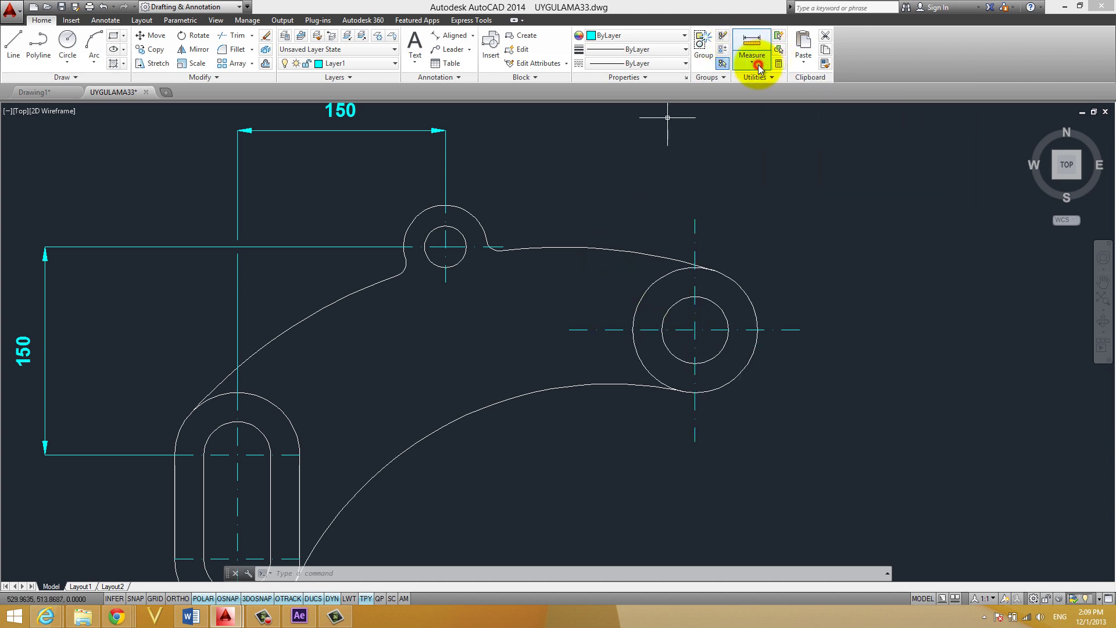
click(749, 87)
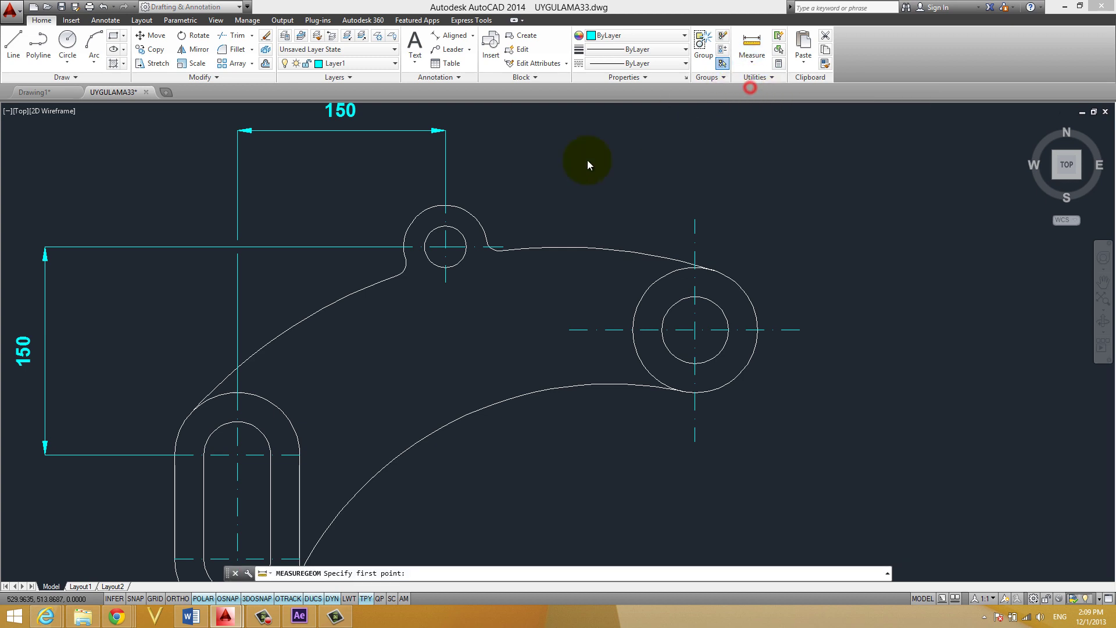
click(700, 333)
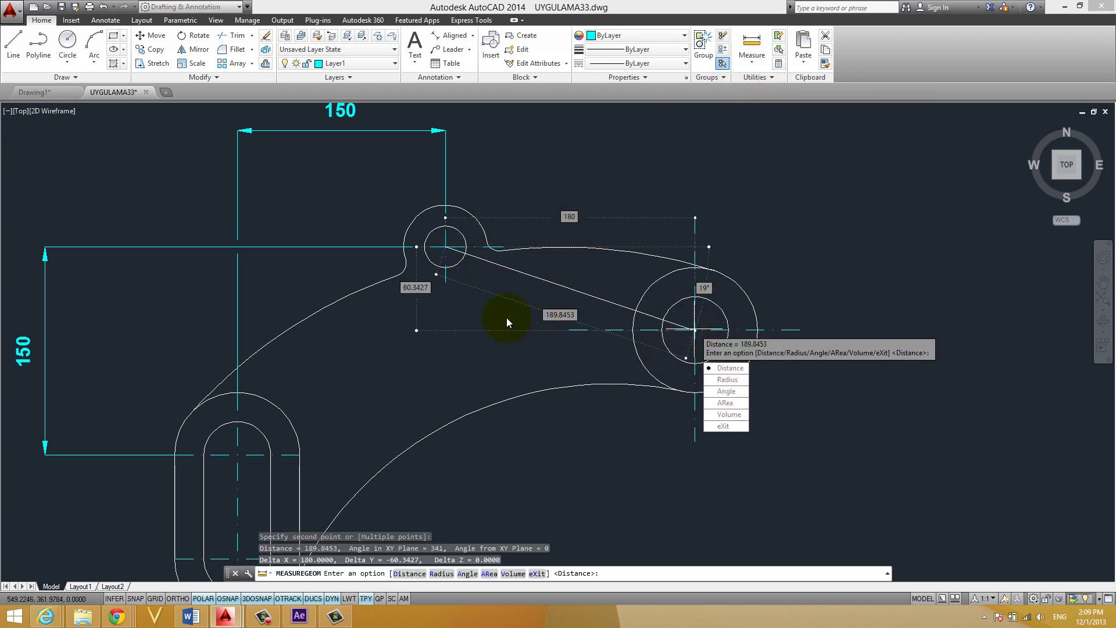
key(Escape)
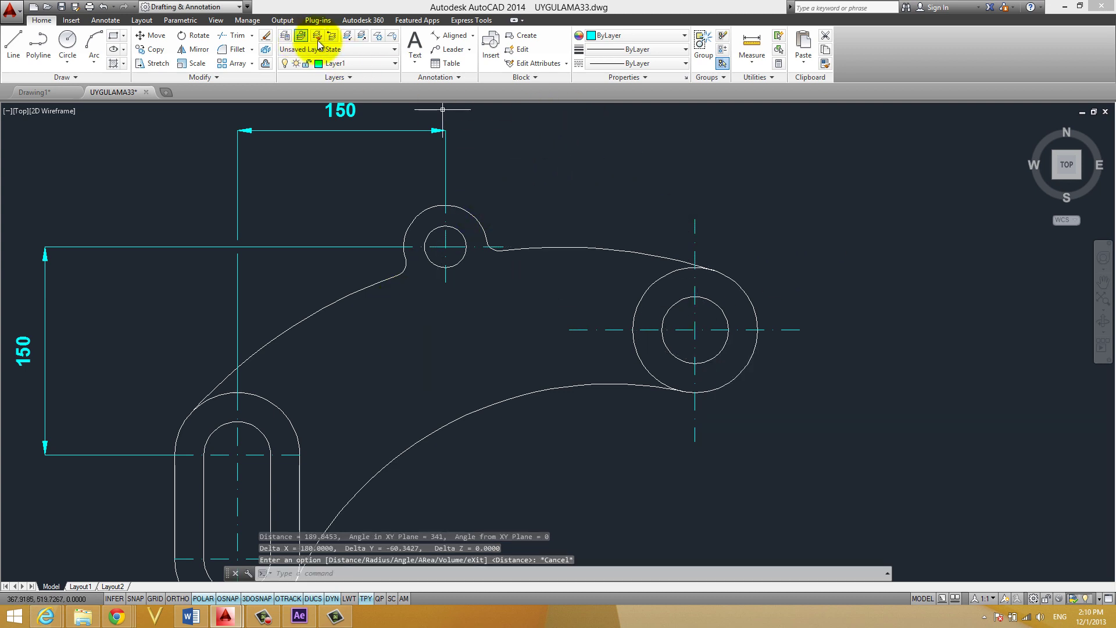
Step: Draw a horizontal line and a slanted line rising to the right of the bracket
click(473, 35)
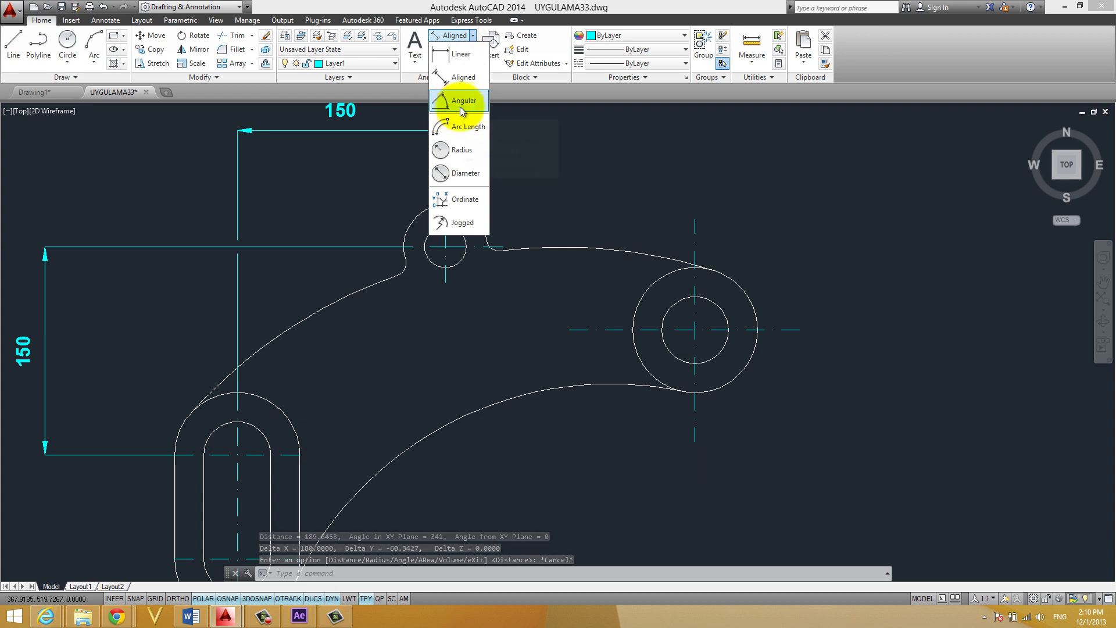
key(Escape)
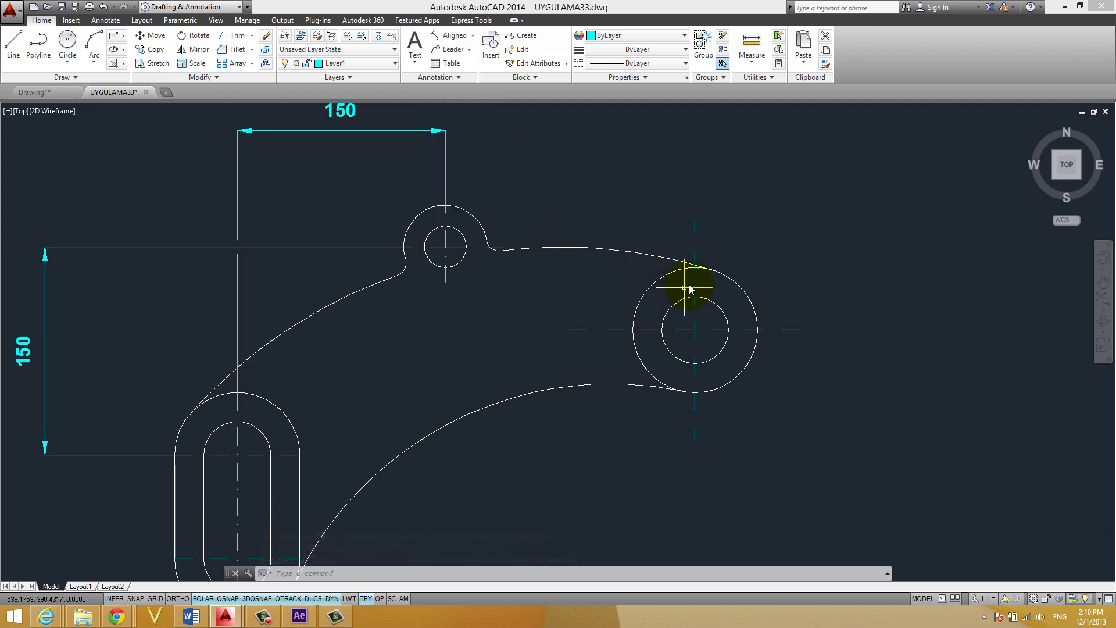
middle_drag(701, 273, 526, 268)
text(l)
key(Return)
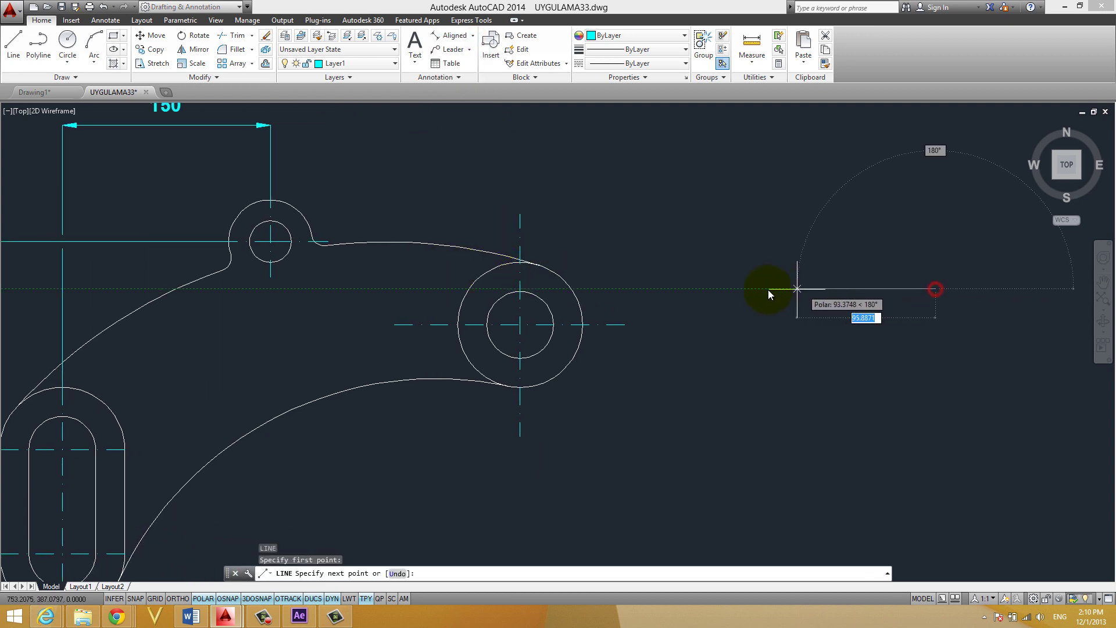
click(719, 288)
click(855, 142)
key(Return)
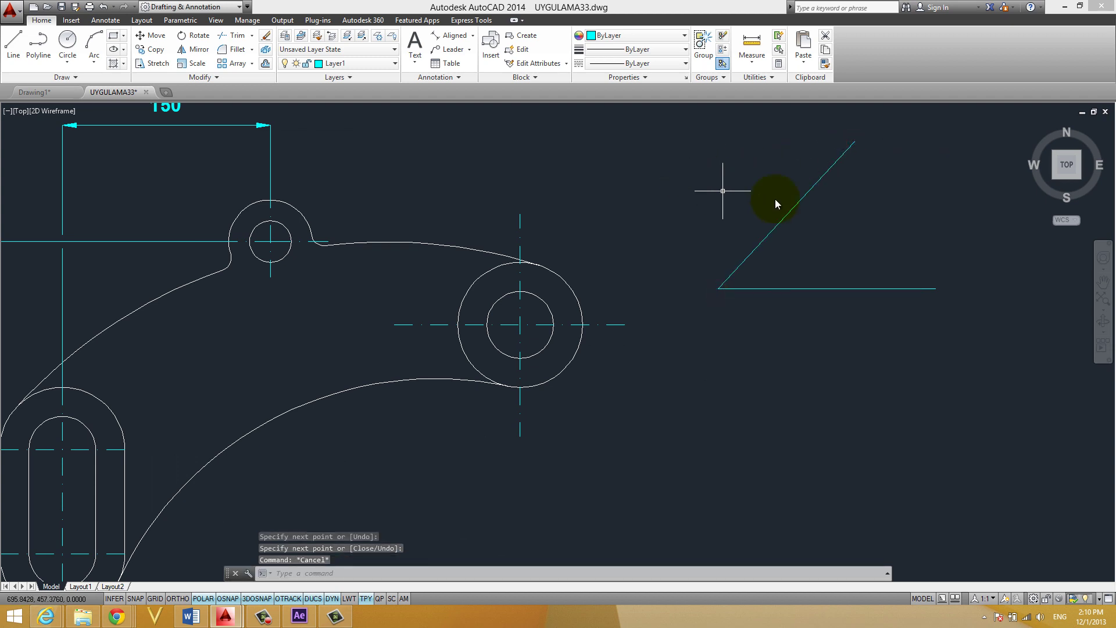
middle_drag(556, 283, 519, 307)
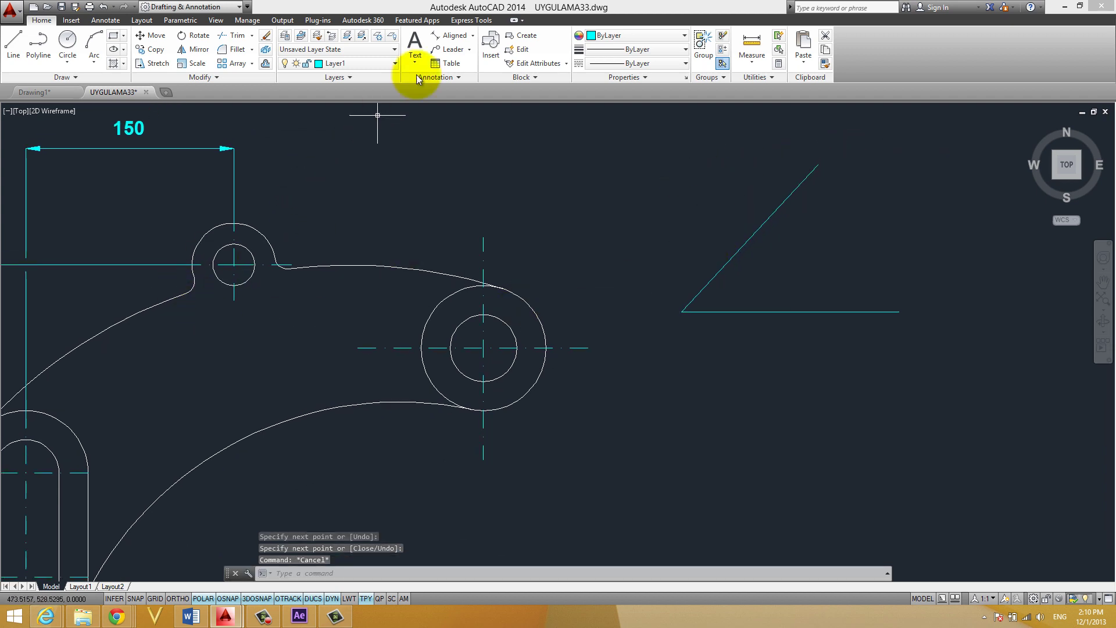
Step: Add an angular dimension of 47° between the slanted and horizontal lines
click(476, 36)
click(463, 100)
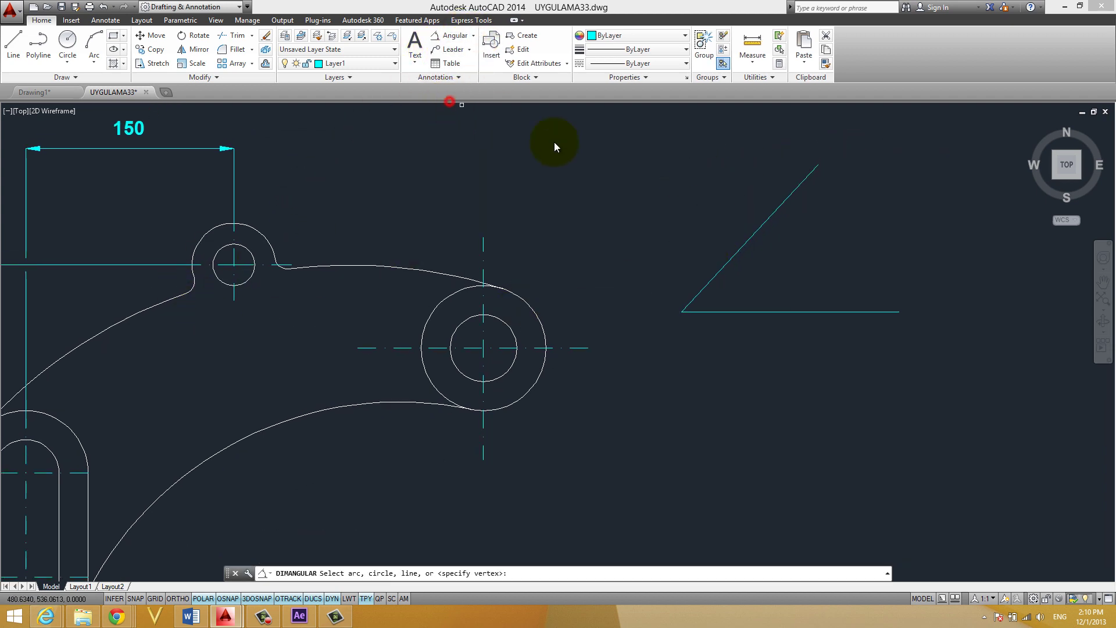
click(743, 249)
click(760, 312)
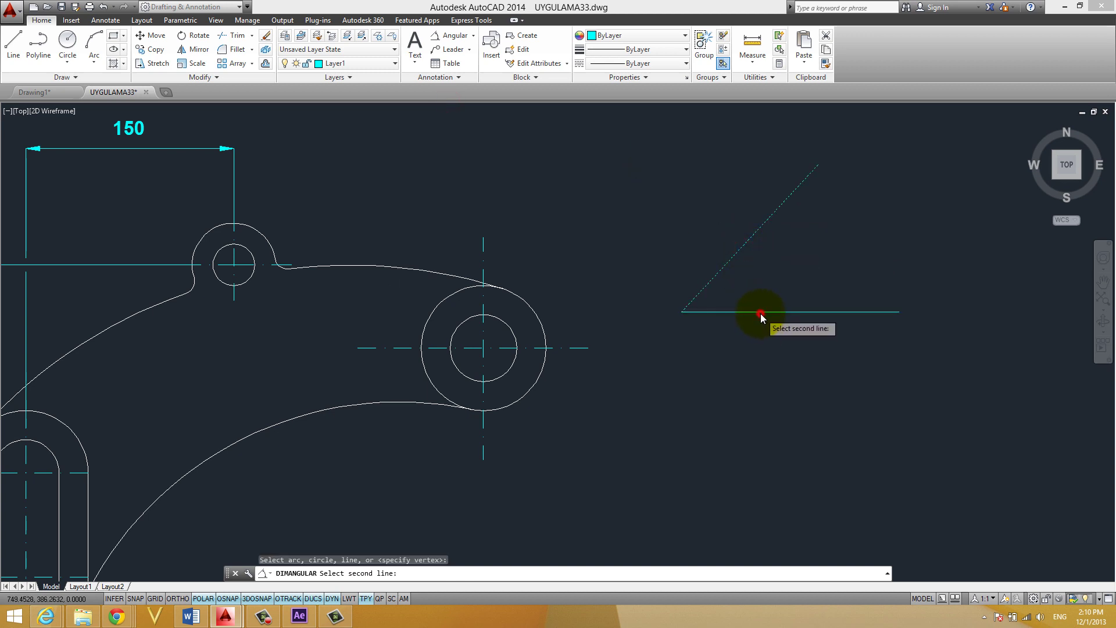
click(754, 285)
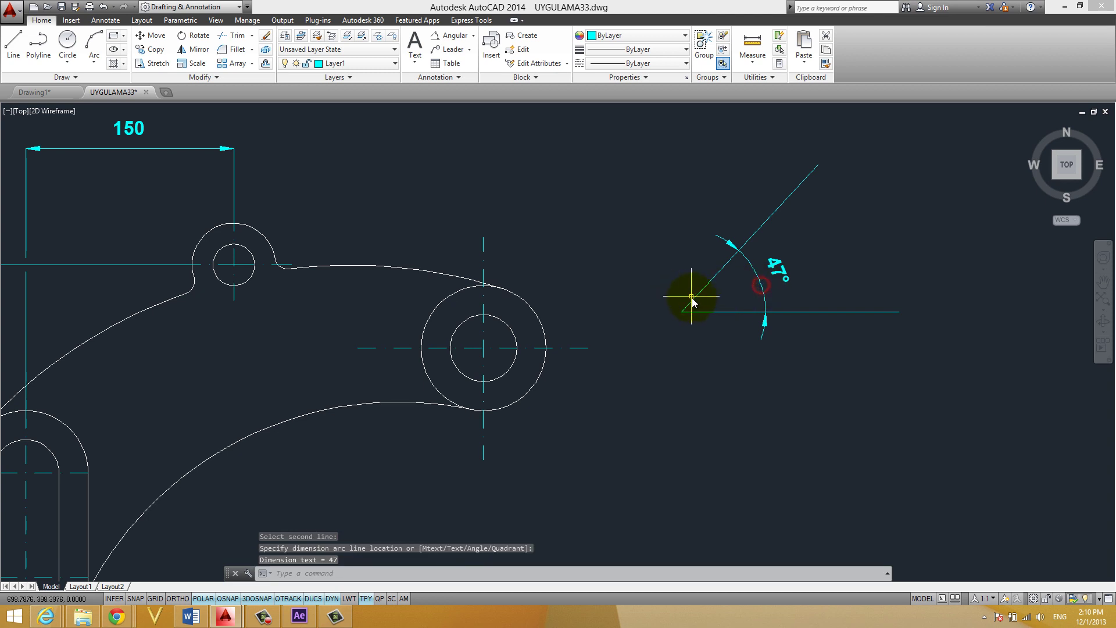
middle_drag(745, 216, 698, 211)
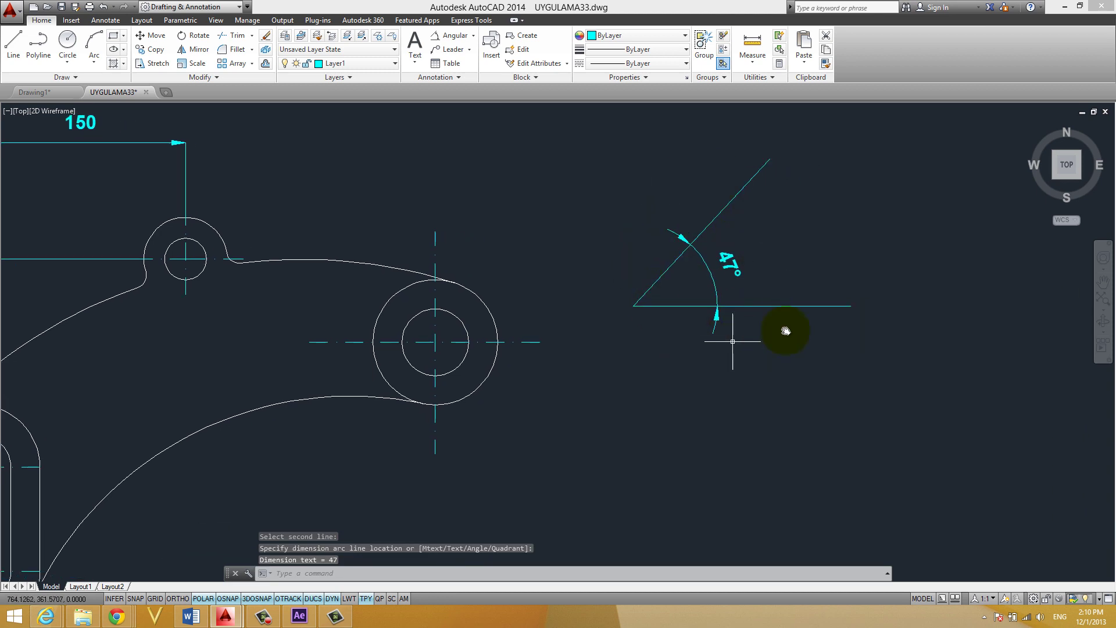
middle_drag(564, 310, 590, 262)
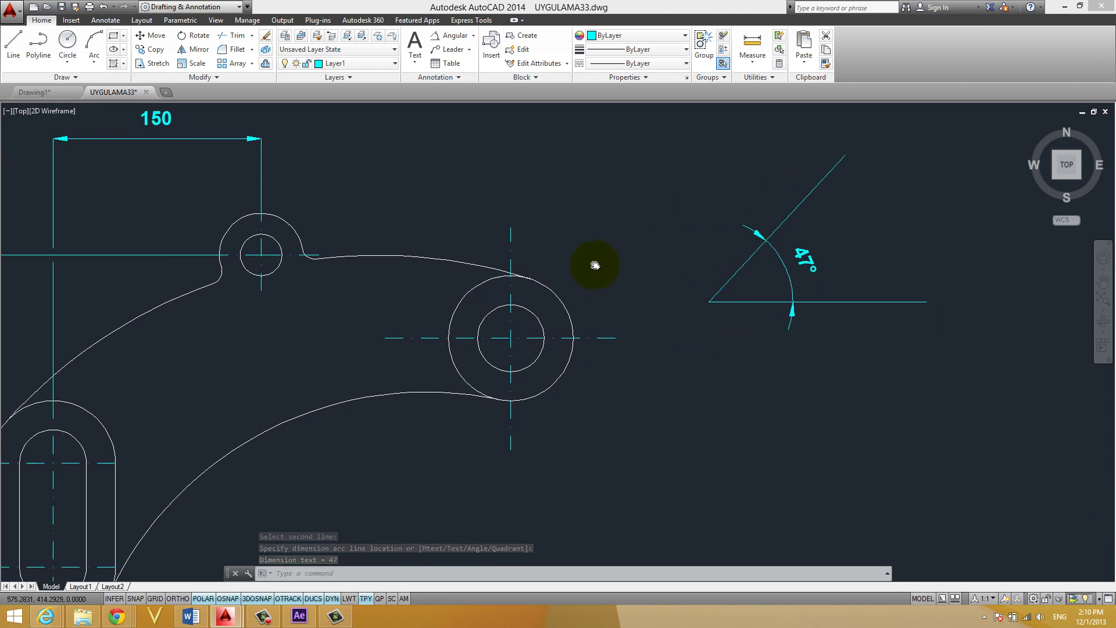
Step: Draw a three-point arc above the bracket with the ARC command
click(474, 35)
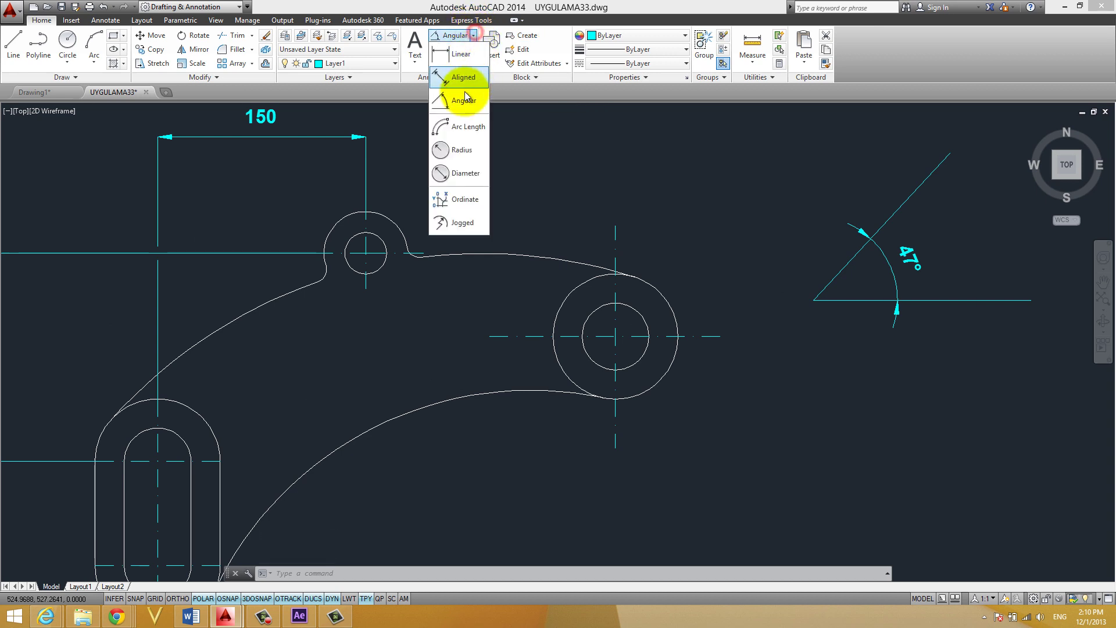
middle_drag(697, 176, 628, 239)
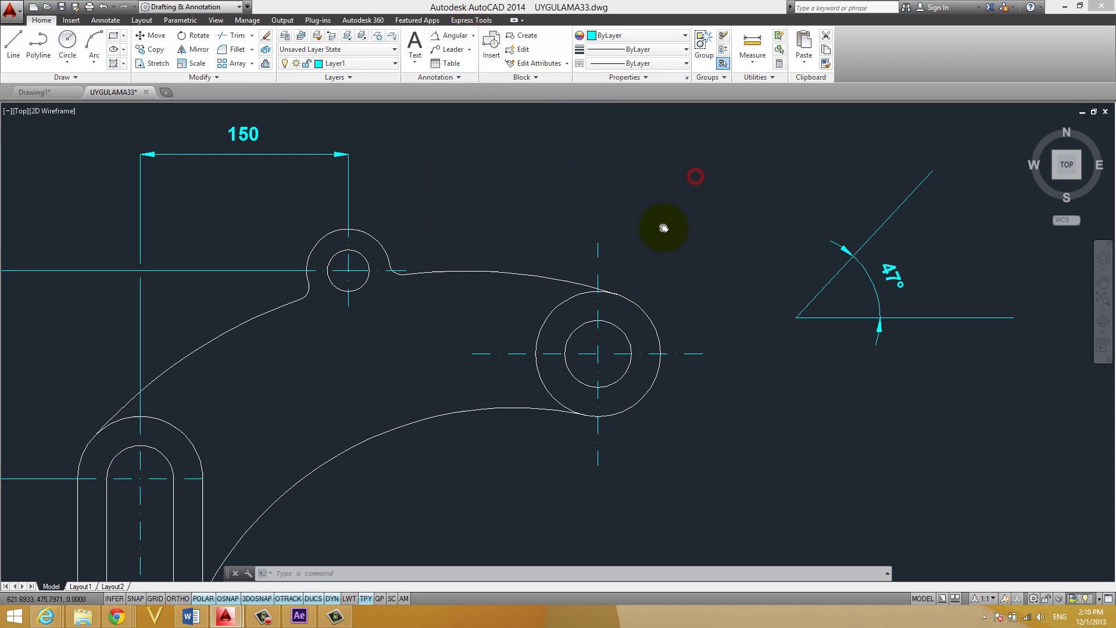
text(a)
key(Return)
click(393, 188)
click(564, 148)
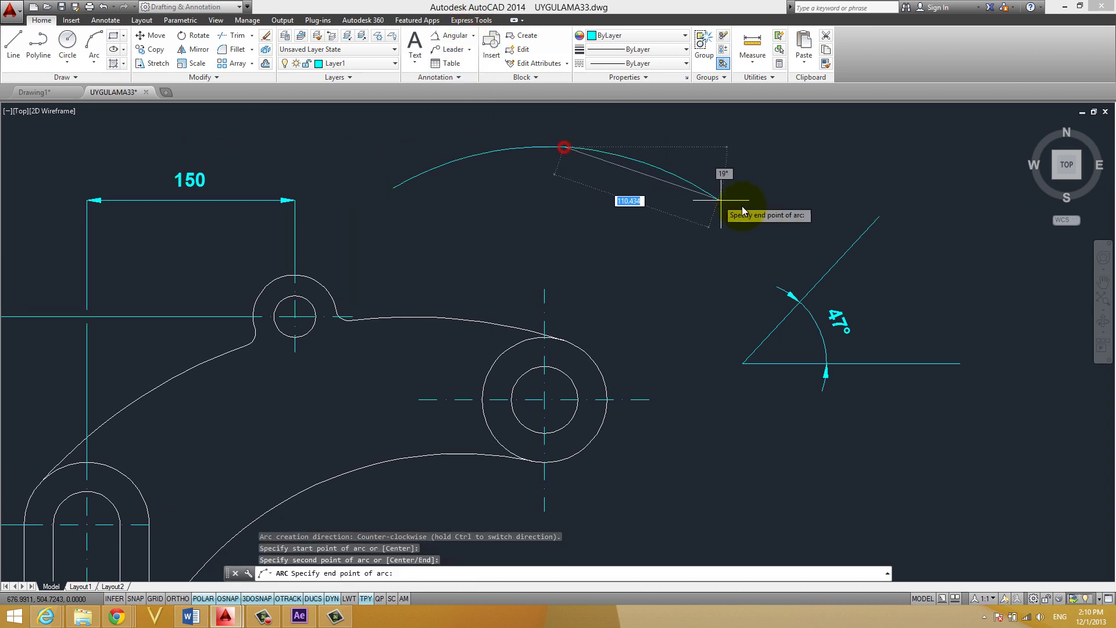
click(751, 205)
Step: Add a 271 arc length dimension above the new arc
click(473, 35)
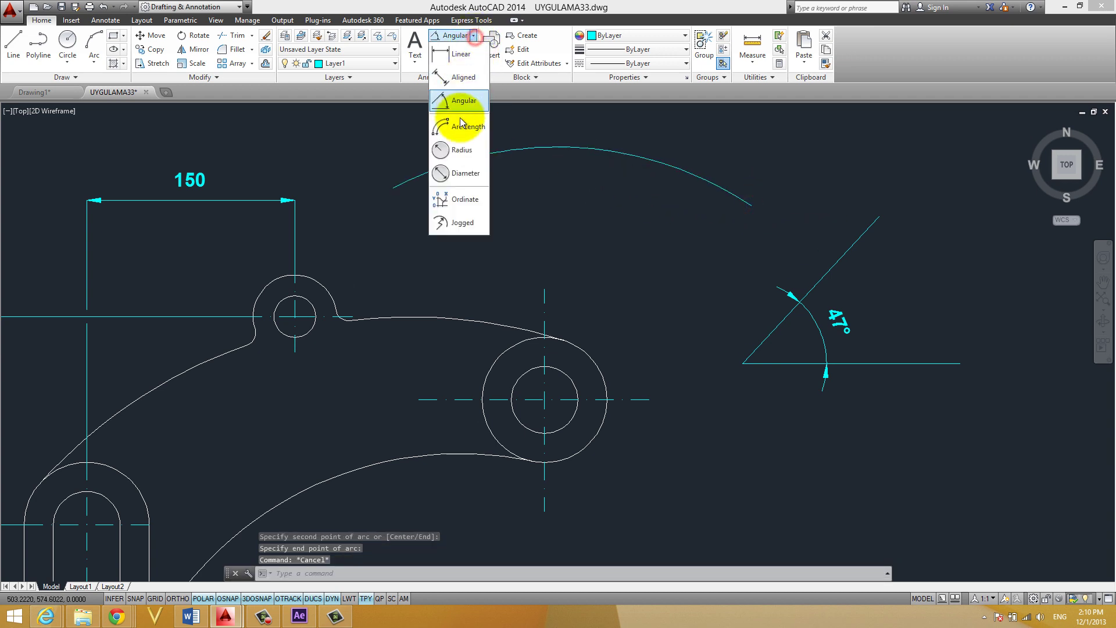
click(468, 133)
click(571, 147)
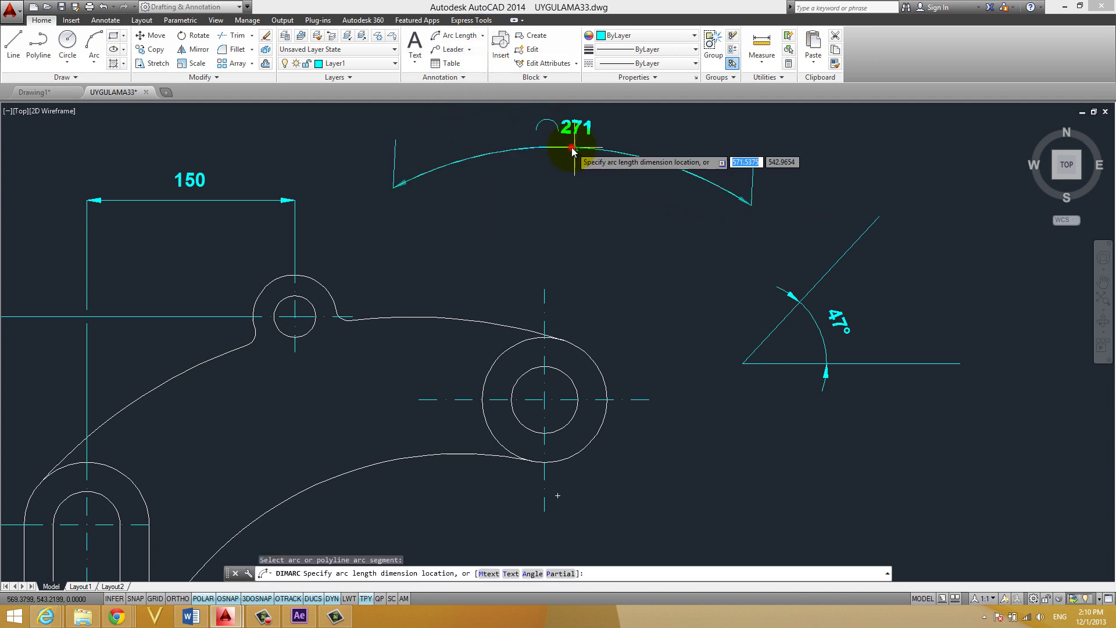
middle_drag(571, 111, 568, 199)
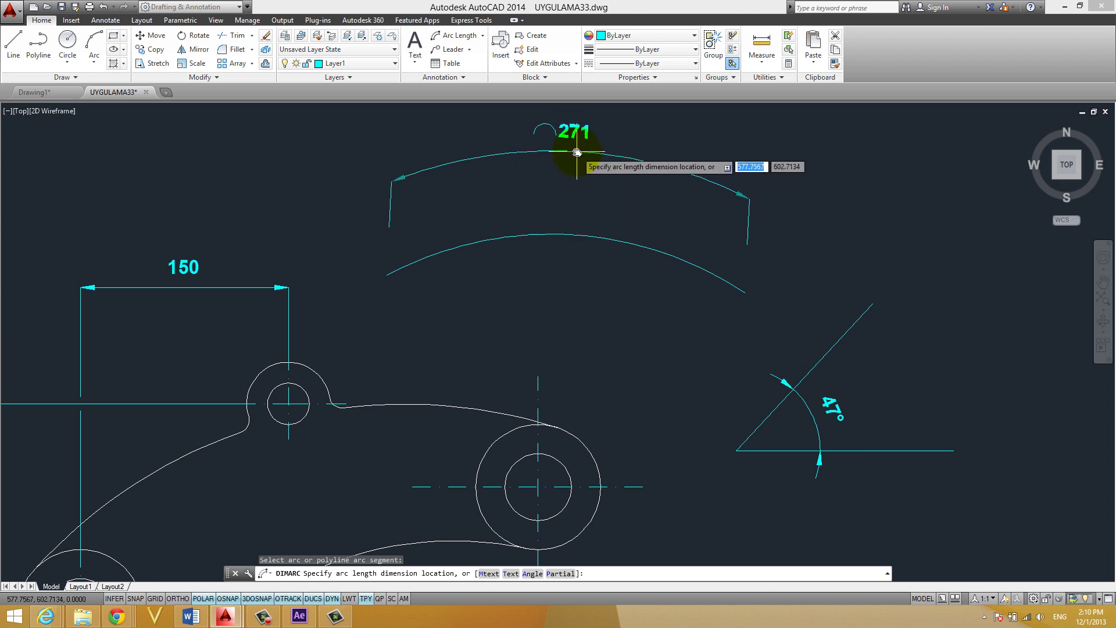
click(572, 155)
middle_drag(571, 155, 418, 202)
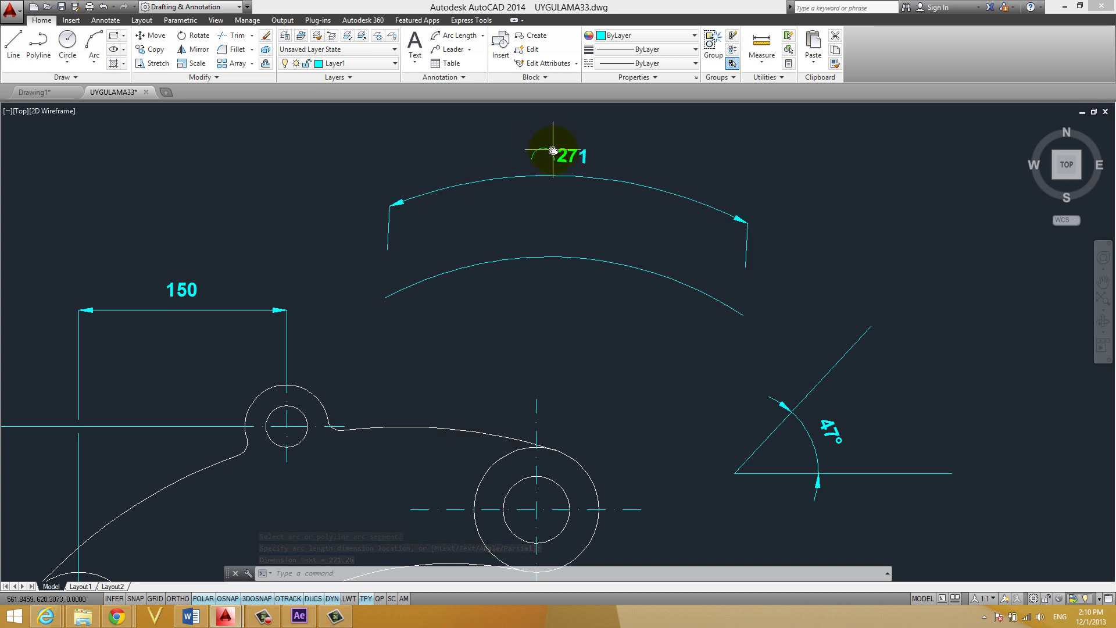
Step: Open the Dimension Style Manager with D and move it to the left
text(d)
key(Return)
drag(517, 195, 200, 122)
Step: Set ISO-25's arc length symbol to Above dimension text and close the manager
click(384, 207)
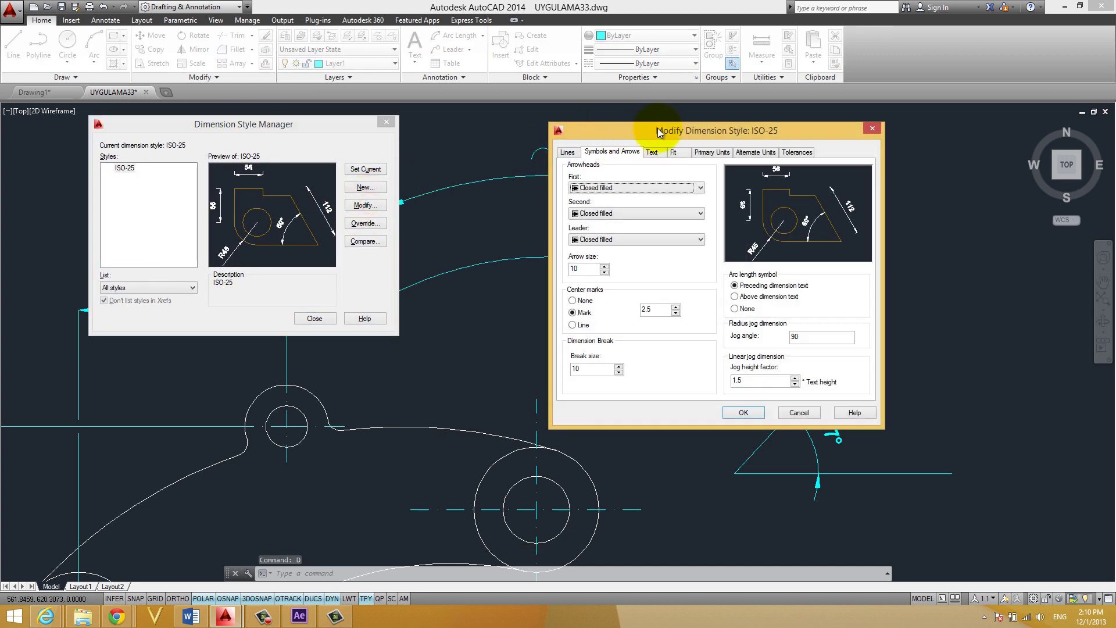
mouse_move(657, 130)
mouse_down()
mouse_move(198, 123)
mouse_move(180, 154)
mouse_up()
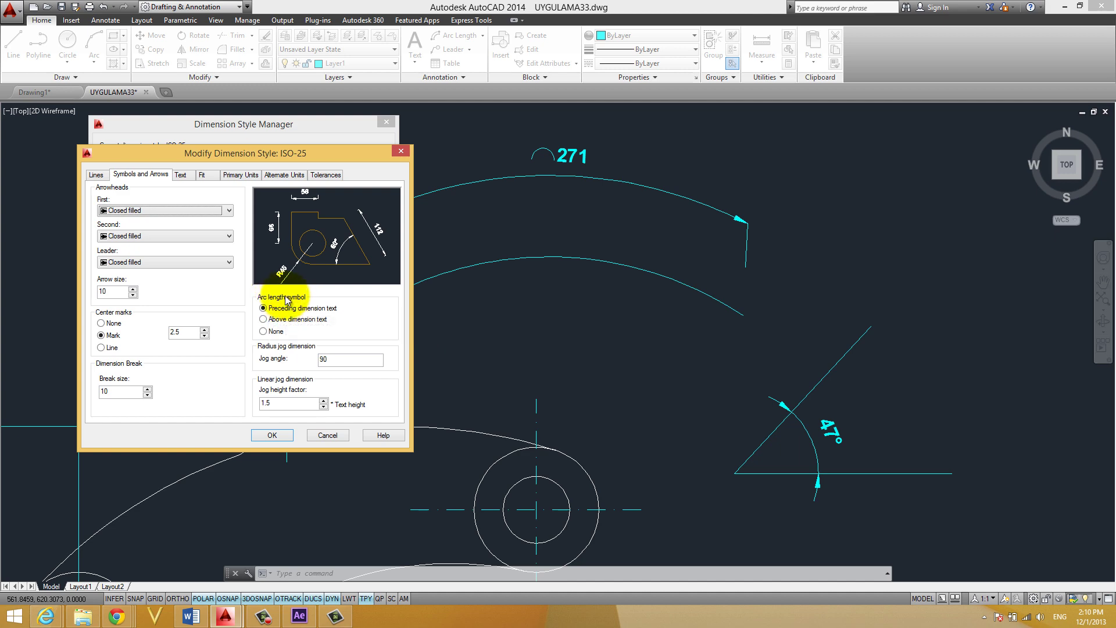
click(276, 320)
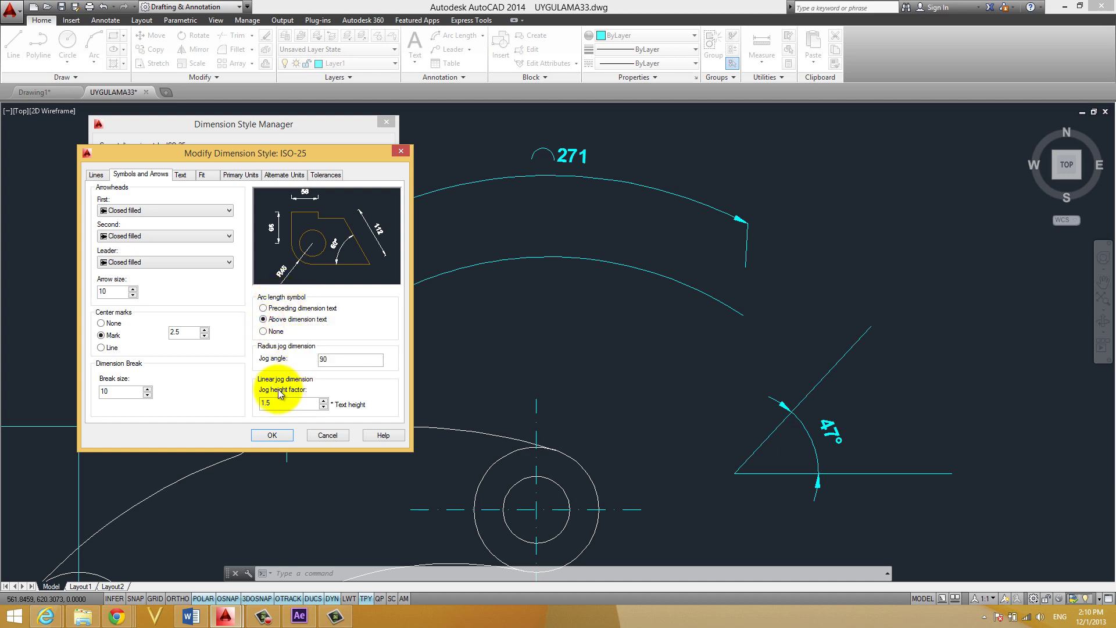
click(271, 436)
click(324, 317)
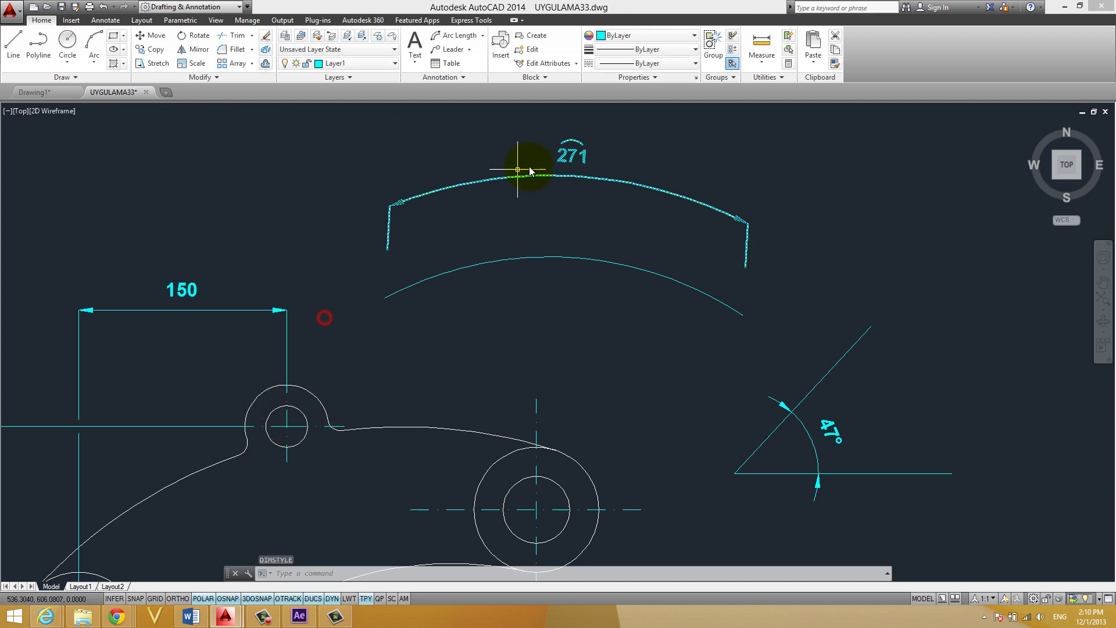
Step: Reopen the ISO-25 style and choose a different arc length symbol placement
text(d)
key(Return)
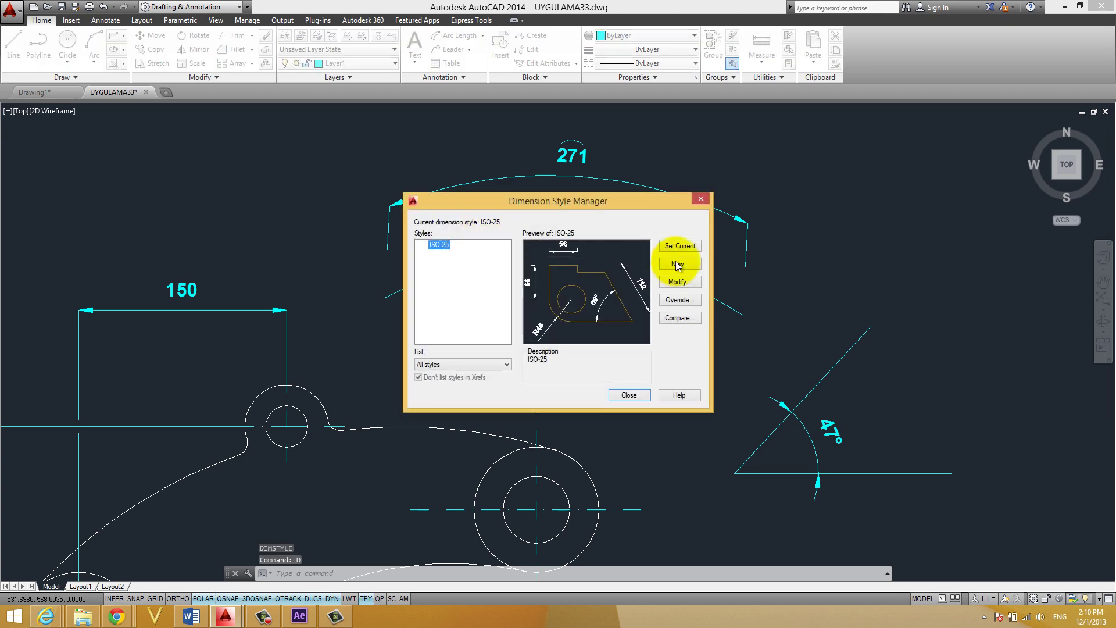
click(671, 283)
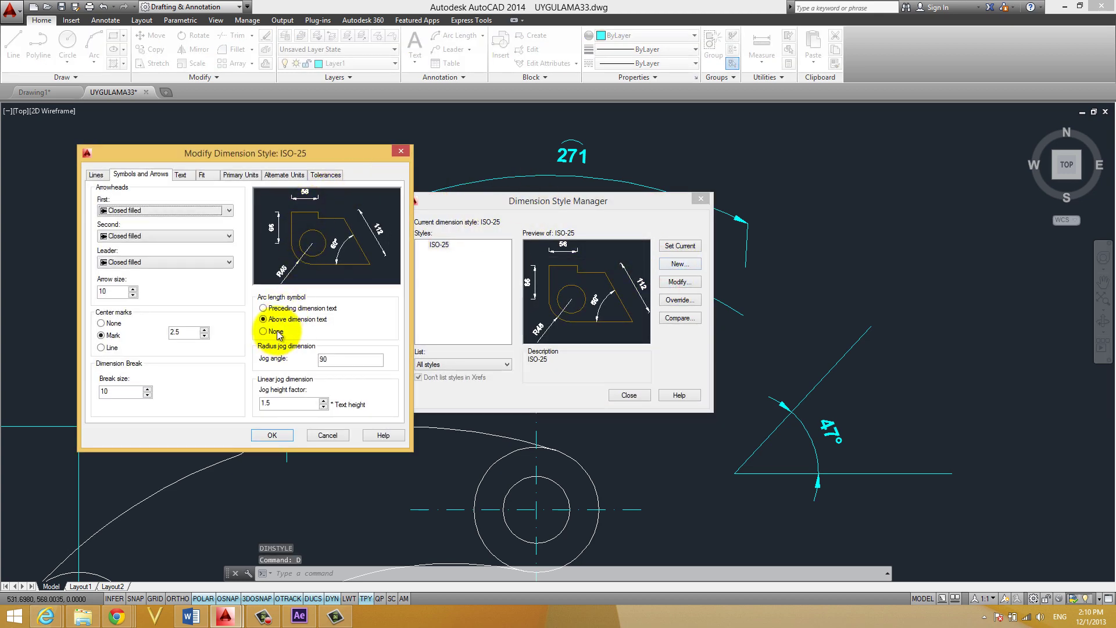
click(263, 331)
click(272, 435)
click(624, 400)
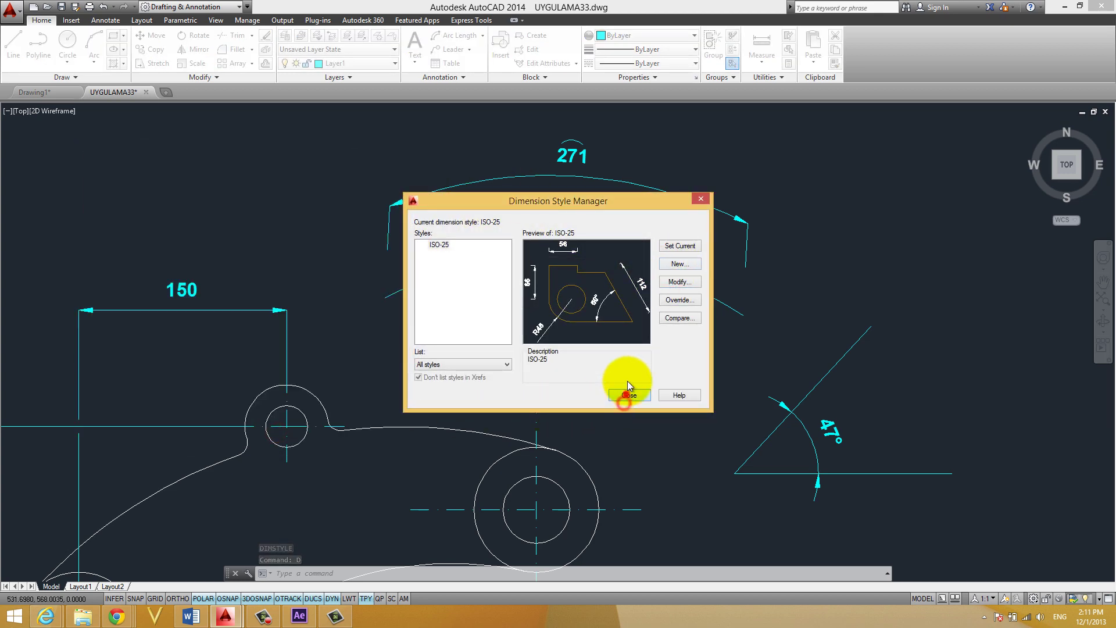
scroll(529, 219, down, 1)
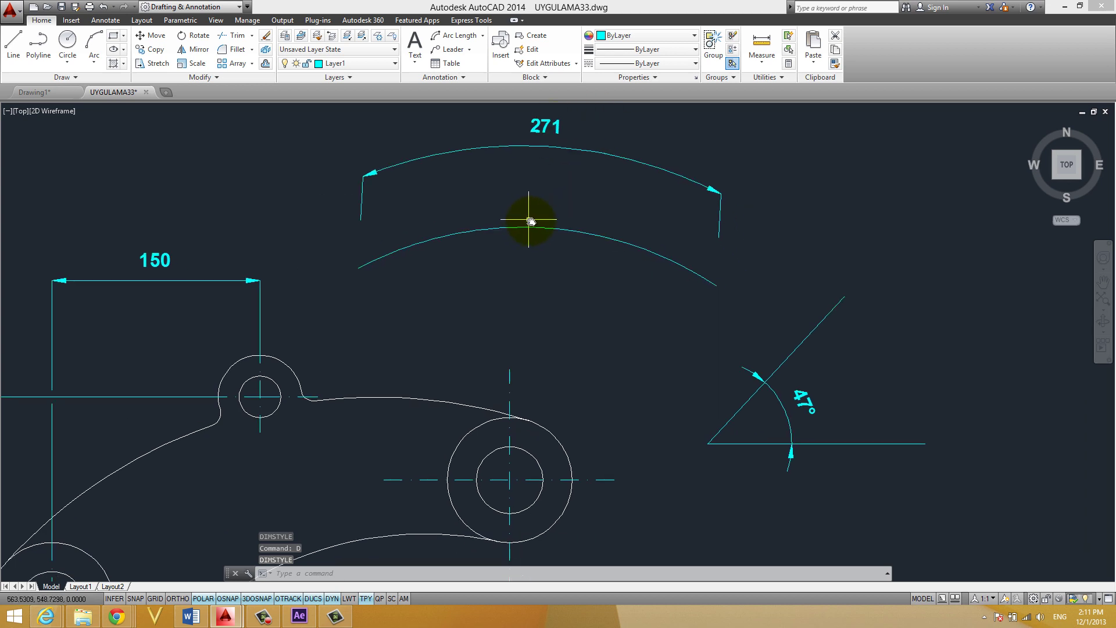
scroll(523, 236, down, 3)
scroll(570, 220, up, 3)
middle_drag(593, 219, 593, 269)
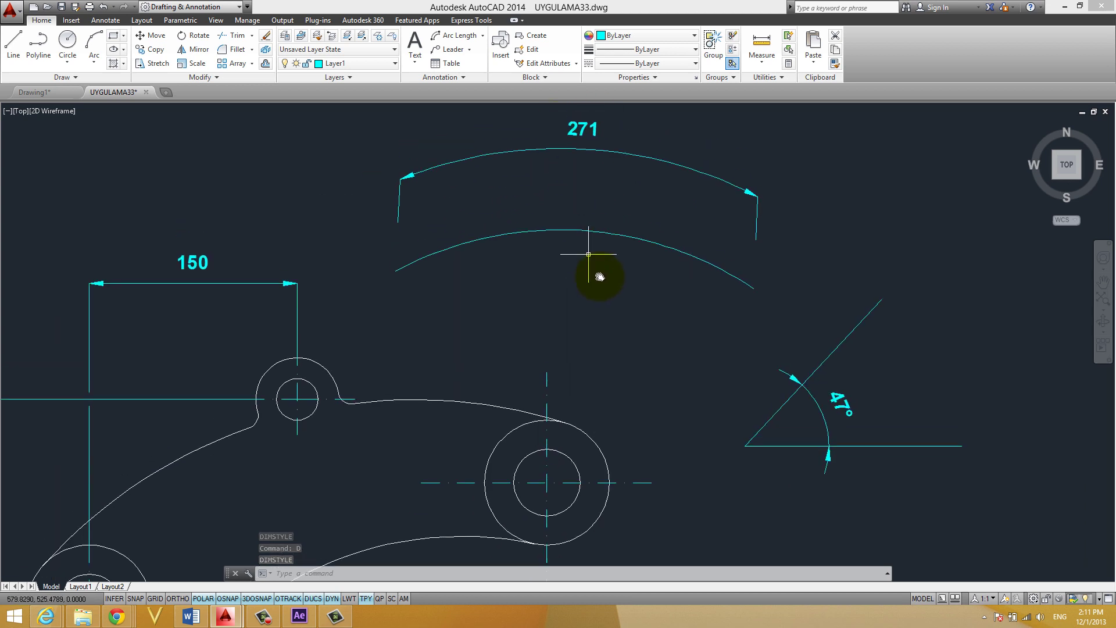
click(593, 269)
key(Escape)
key(Escape)
click(482, 35)
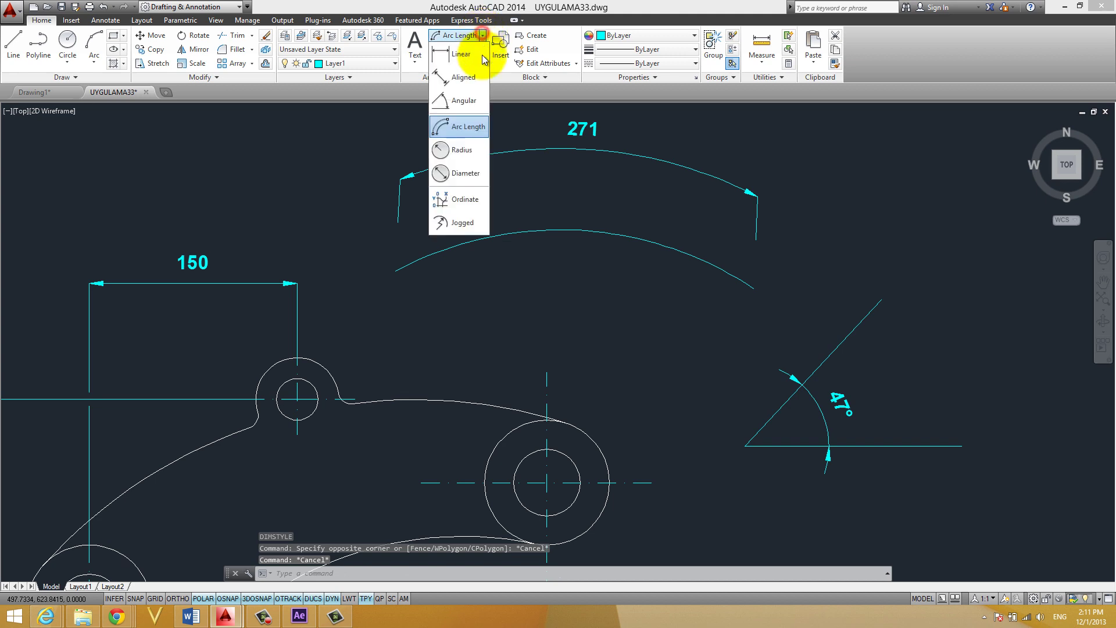
click(462, 150)
middle_drag(425, 296, 456, 219)
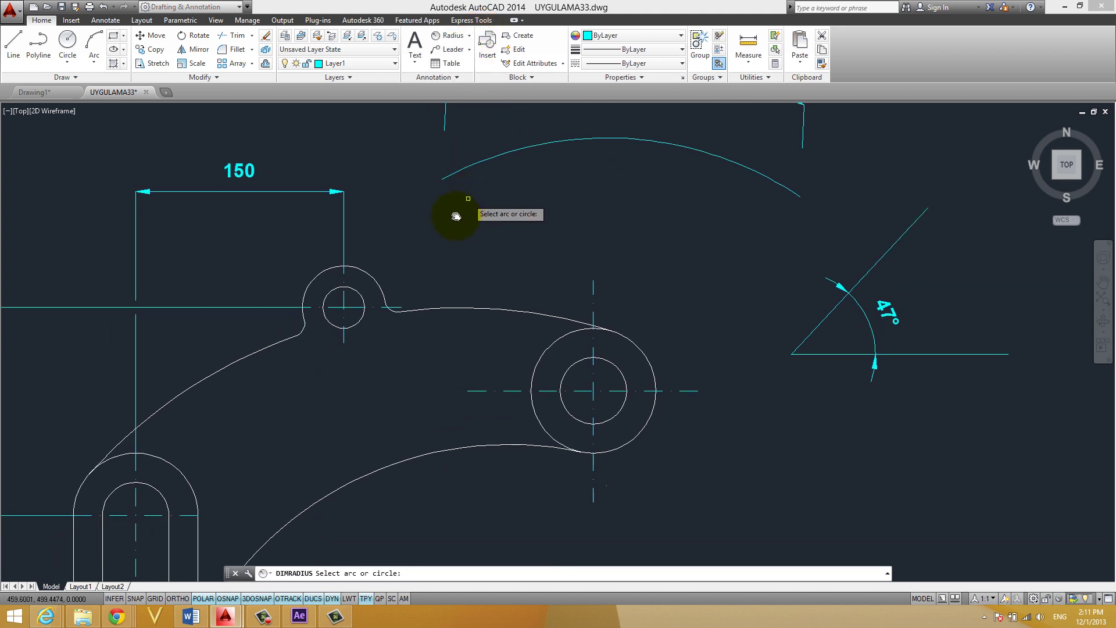
middle_drag(349, 319, 488, 264)
scroll(745, 254, up, 2)
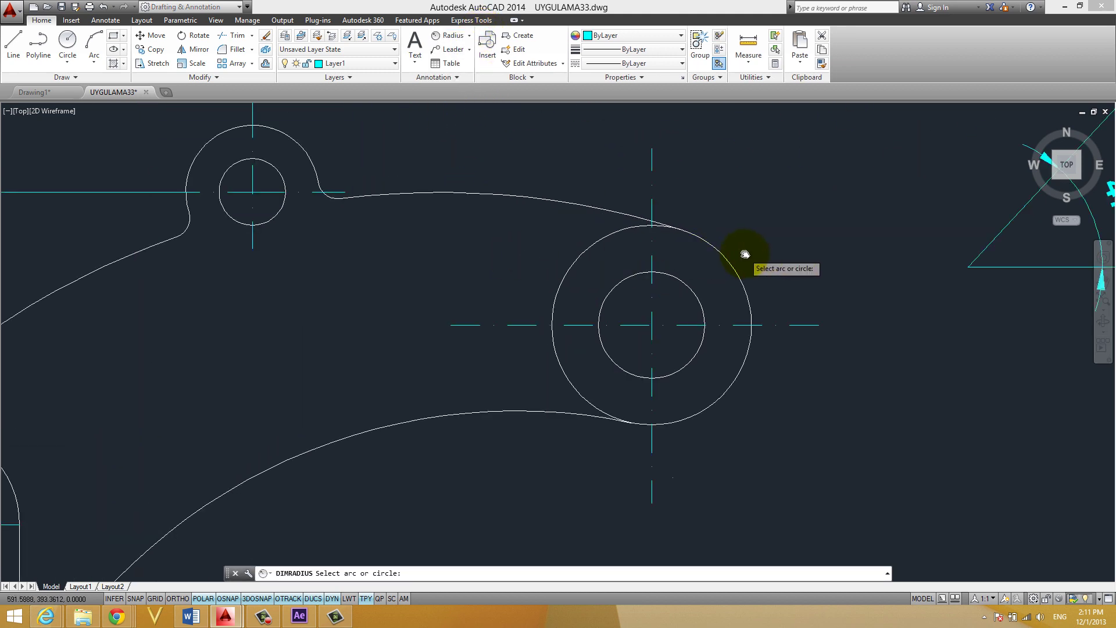
click(732, 266)
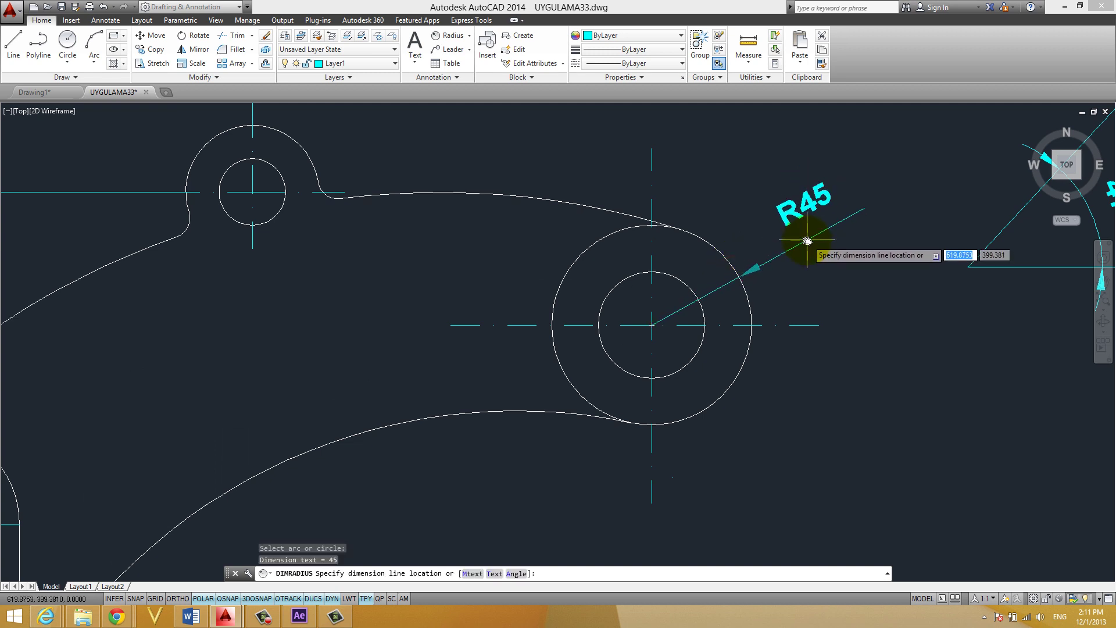
click(776, 256)
click(821, 274)
click(799, 216)
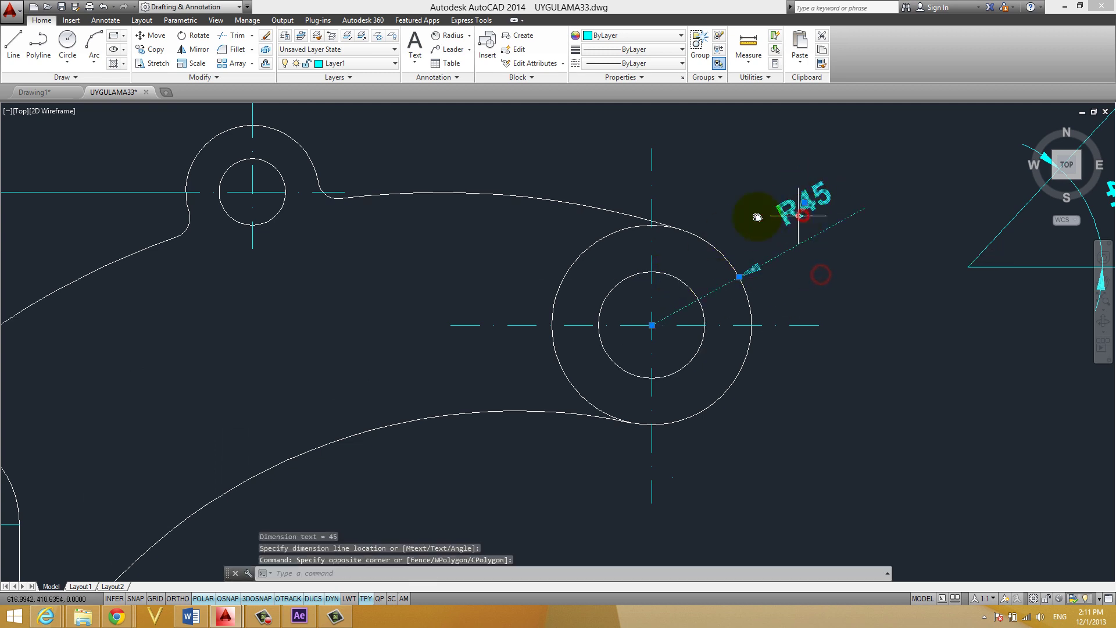
text(e)
key(Return)
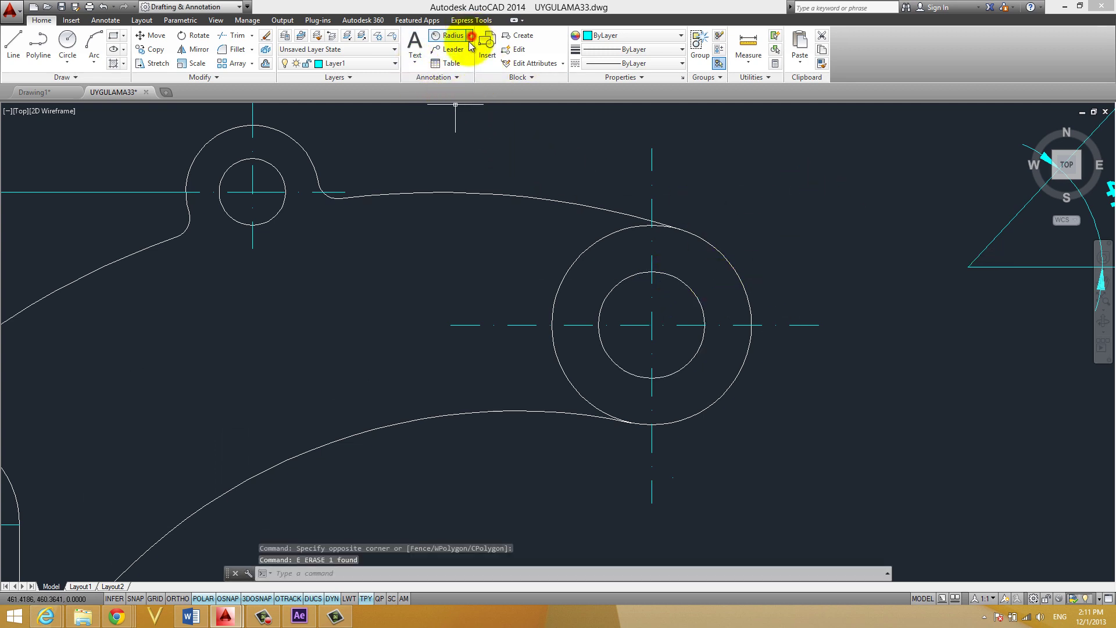
click(468, 36)
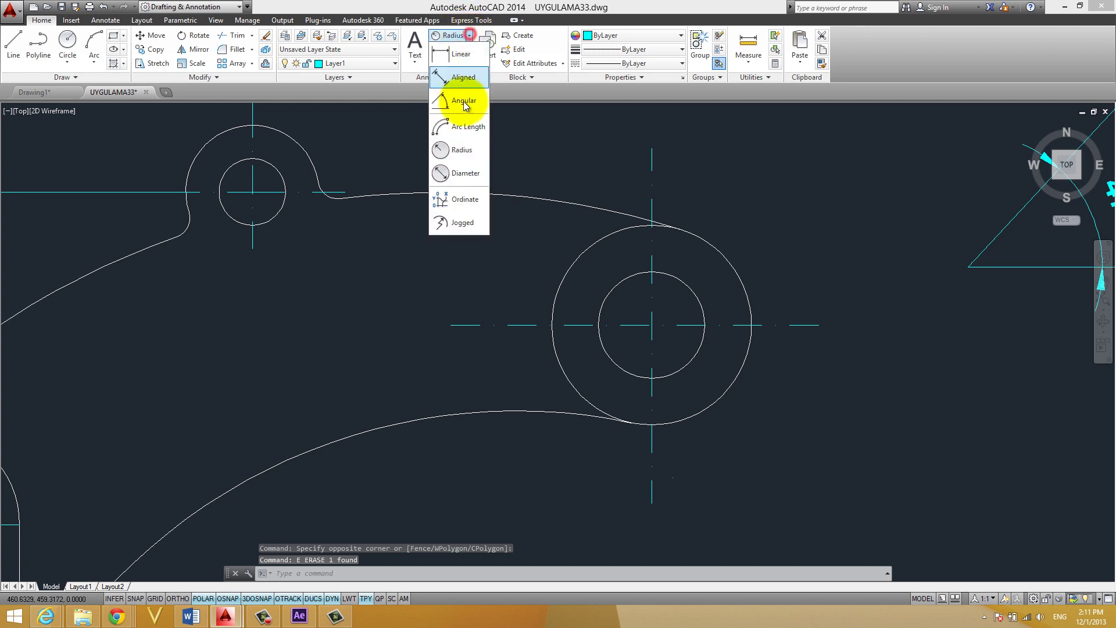
Step: Dimension the large right boss circle with a Ø90 diameter dimension
click(461, 174)
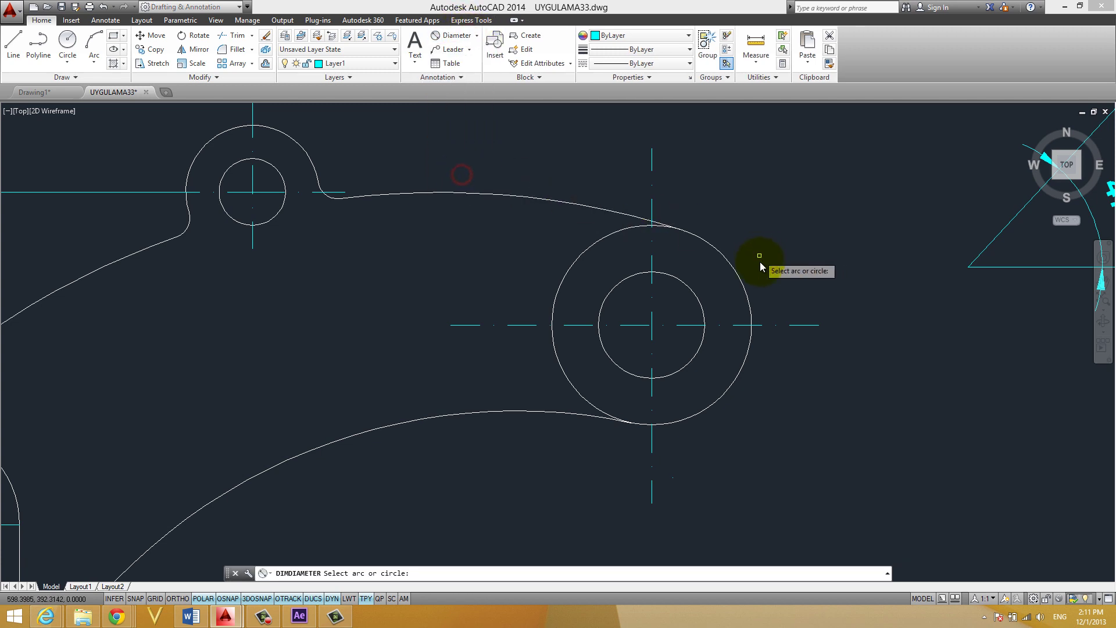
click(735, 276)
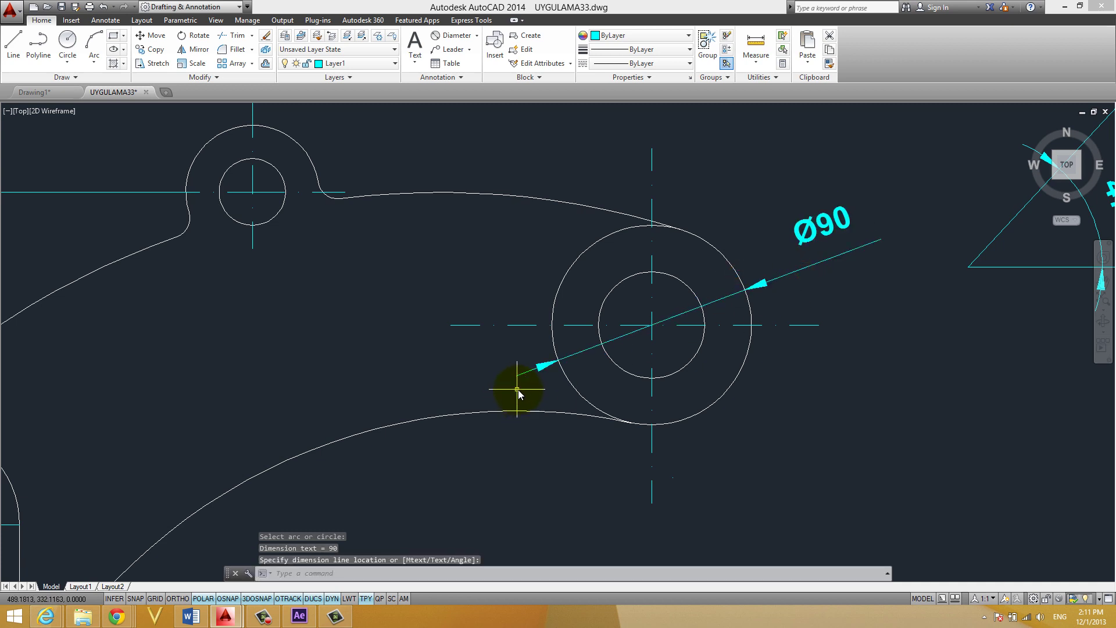
scroll(465, 337, down, 6)
scroll(498, 318, up, 2)
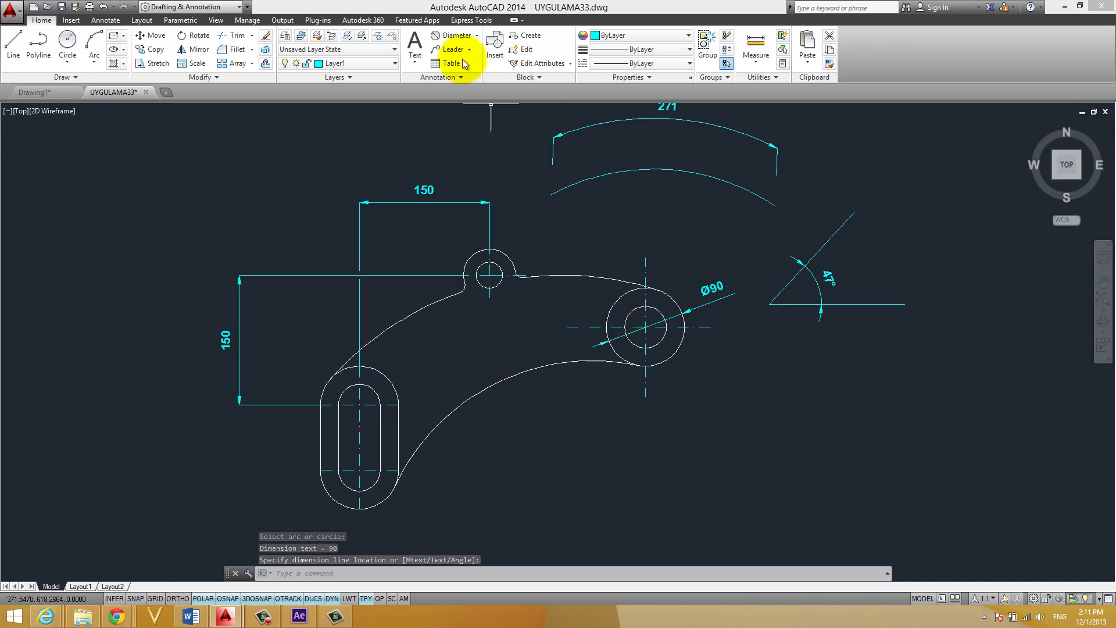
Step: Dimension 180 horizontally from the small top hole's centre to the large circle's centre
click(477, 36)
click(460, 78)
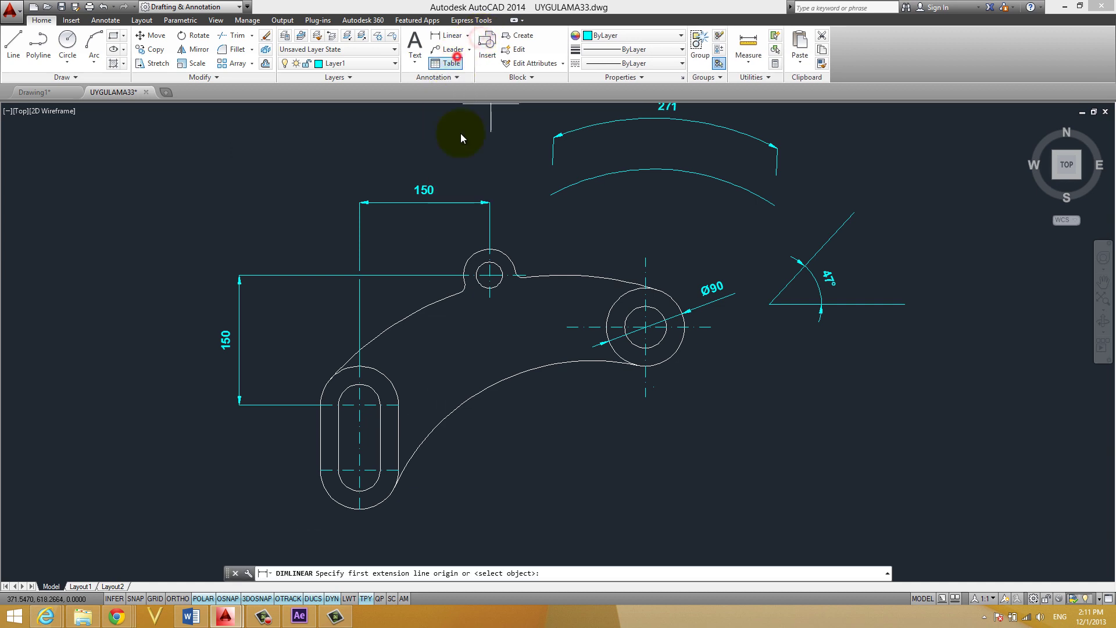
click(490, 277)
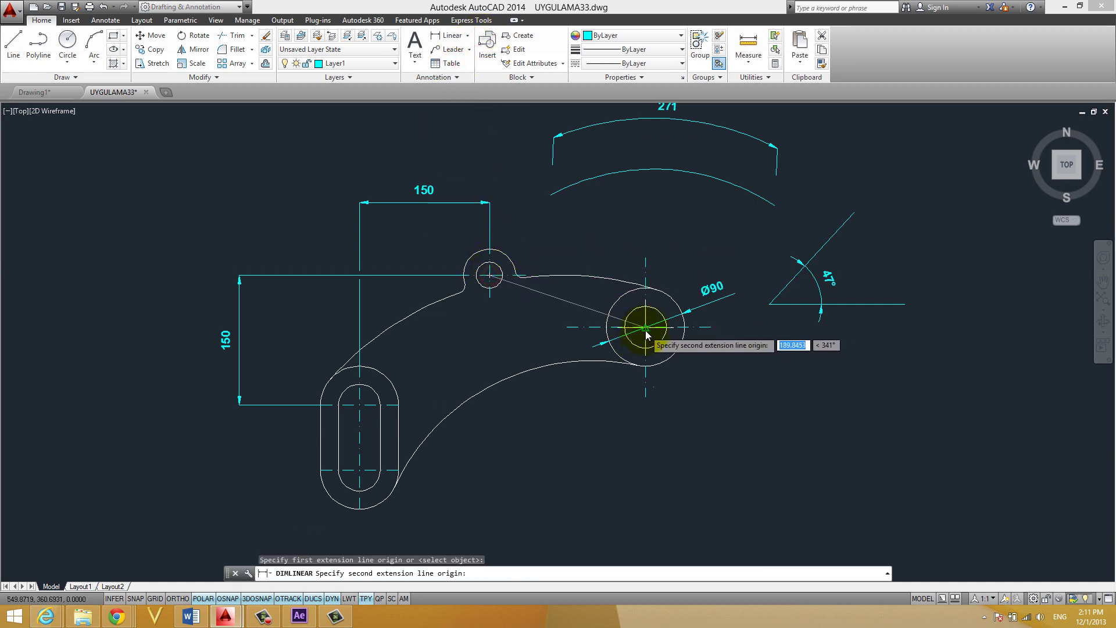
click(645, 327)
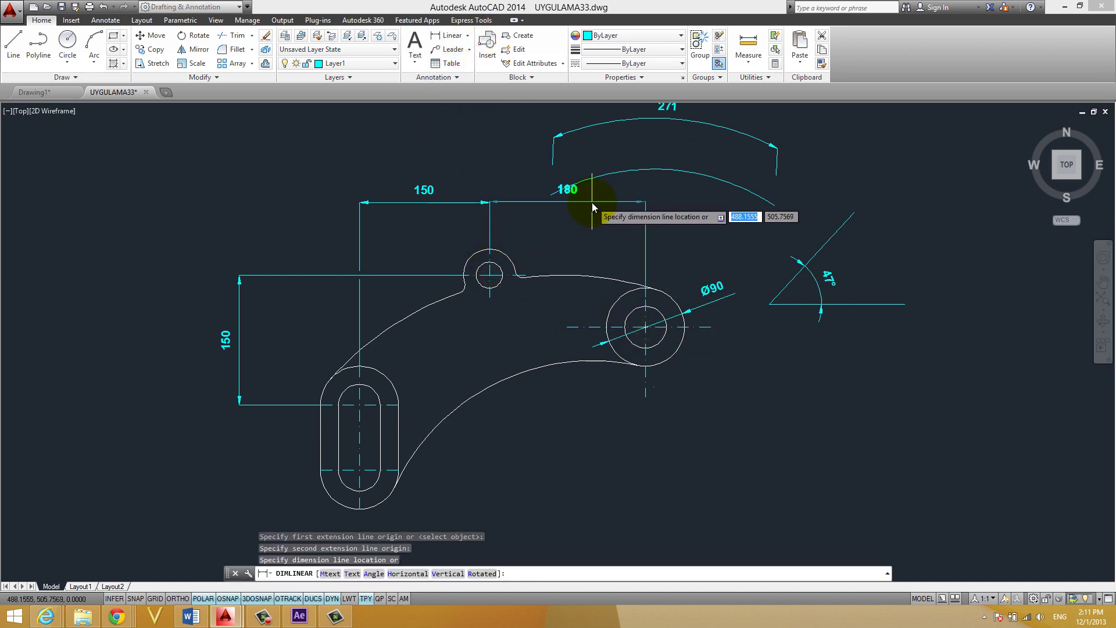
click(592, 204)
key(Escape)
key(Escape)
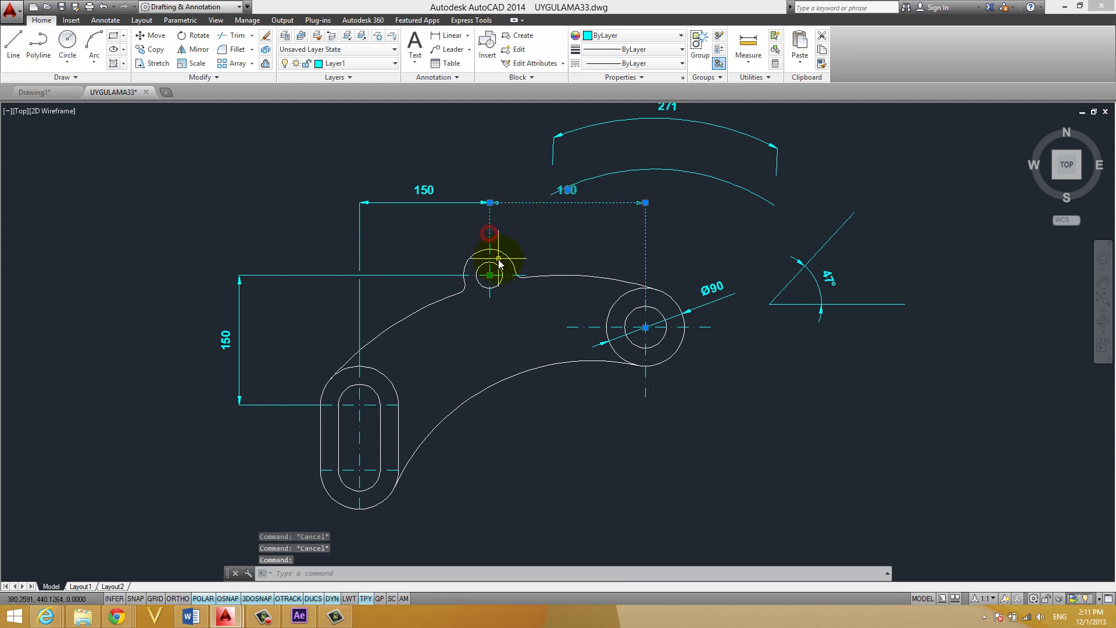
scroll(499, 263, up, 5)
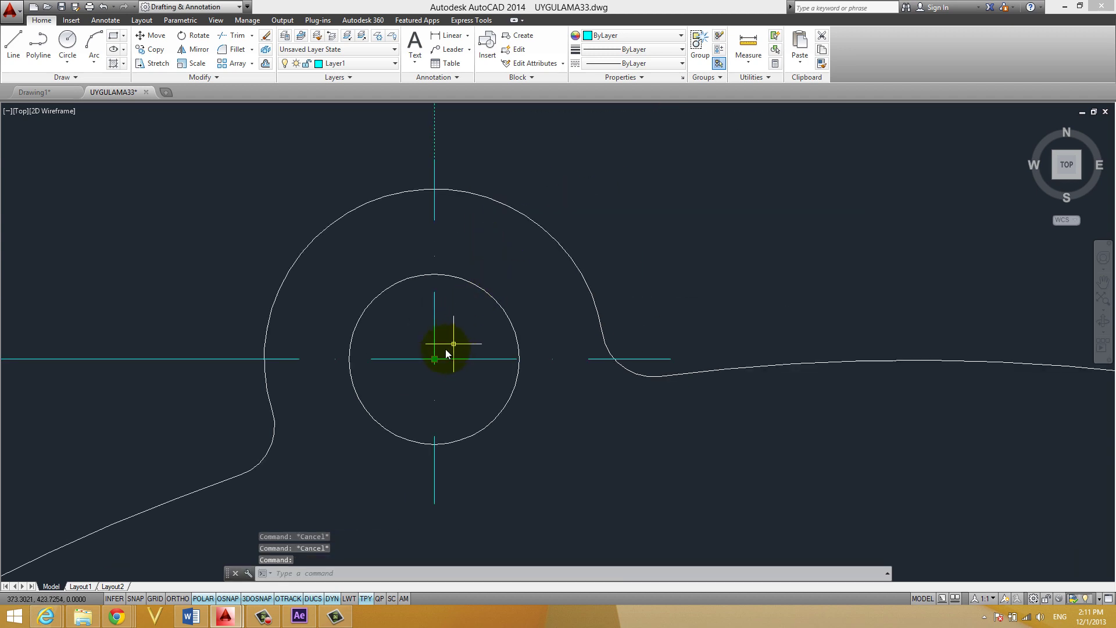
Step: Try grip-stretching the 150 dimension's shared endpoint, then cancel the edit
click(431, 159)
middle_drag(478, 200, 501, 291)
key(Escape)
scroll(460, 209, down, 3)
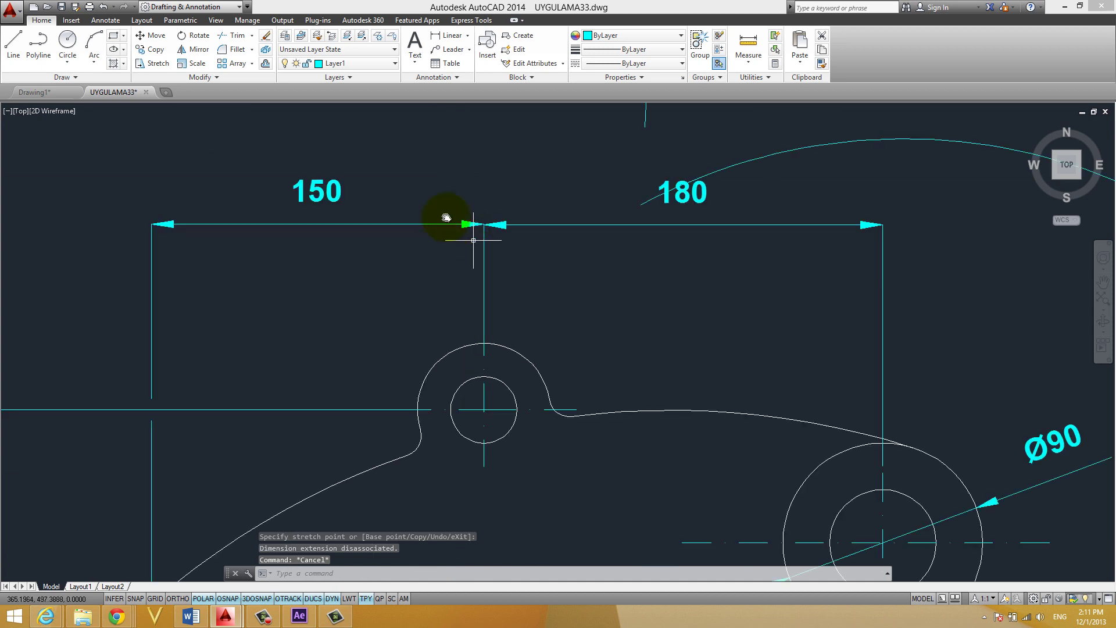
click(410, 233)
click(482, 412)
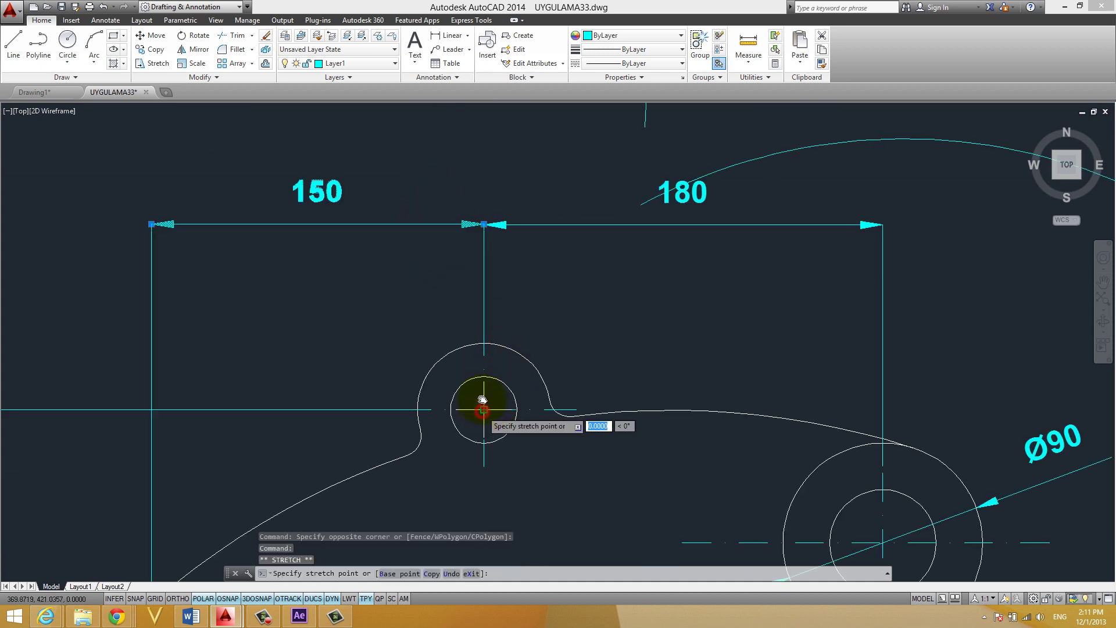
click(484, 329)
middle_drag(611, 320, 518, 297)
key(Escape)
key(Escape)
scroll(531, 259, down, 4)
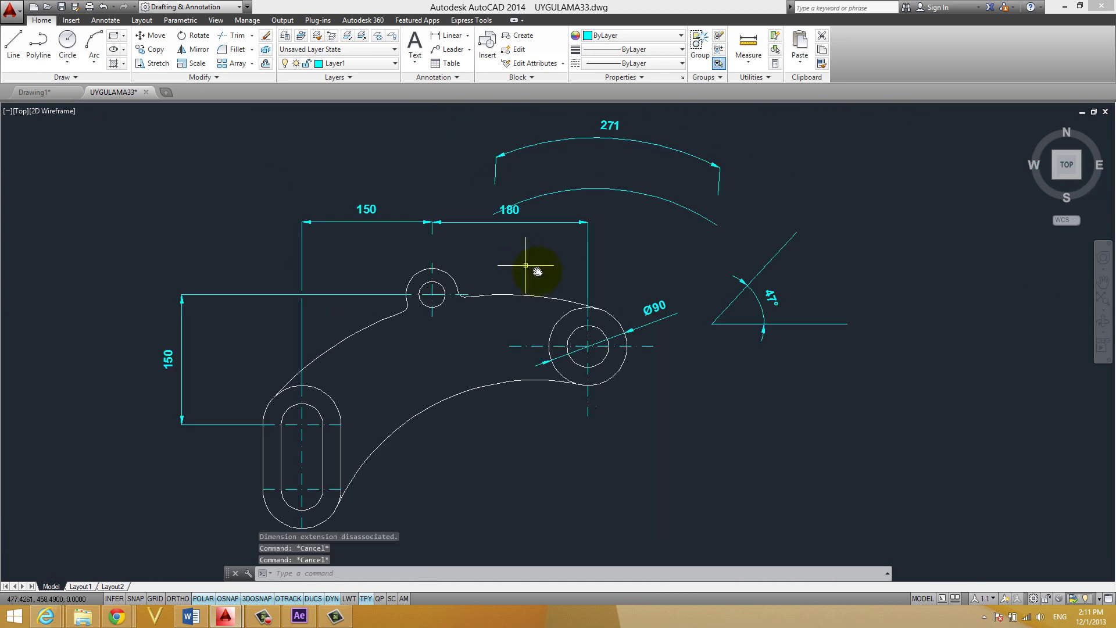
scroll(545, 267, up, 2)
Step: Try stretching the 180 dimension's circle-centre endpoint, cancel, and recentre the drawing
drag(633, 282, 604, 263)
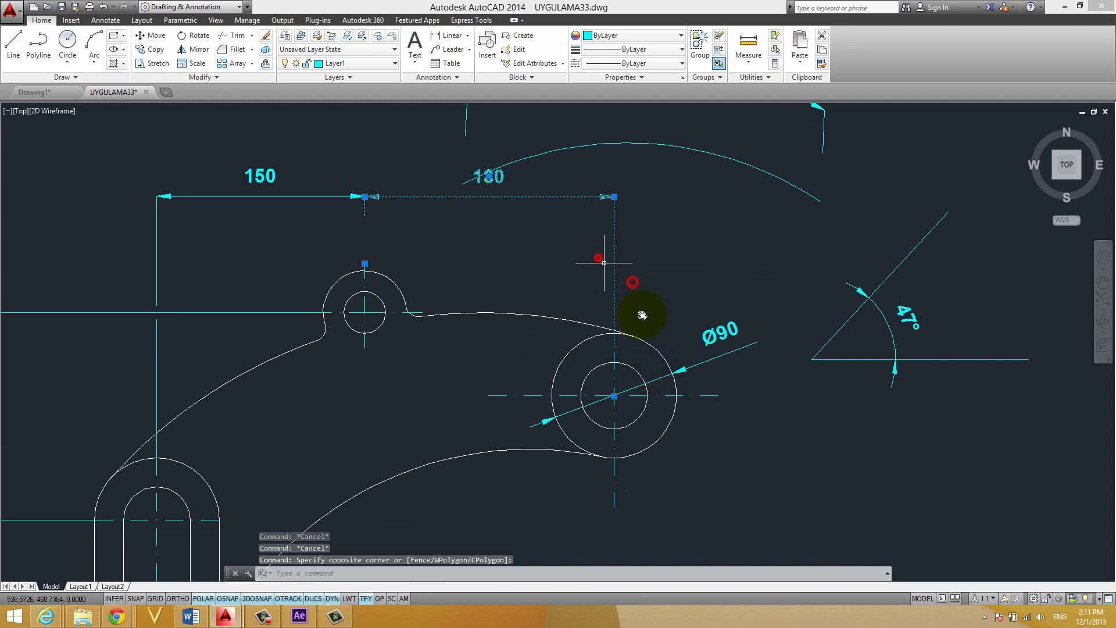
click(614, 394)
click(611, 284)
key(Escape)
key(Escape)
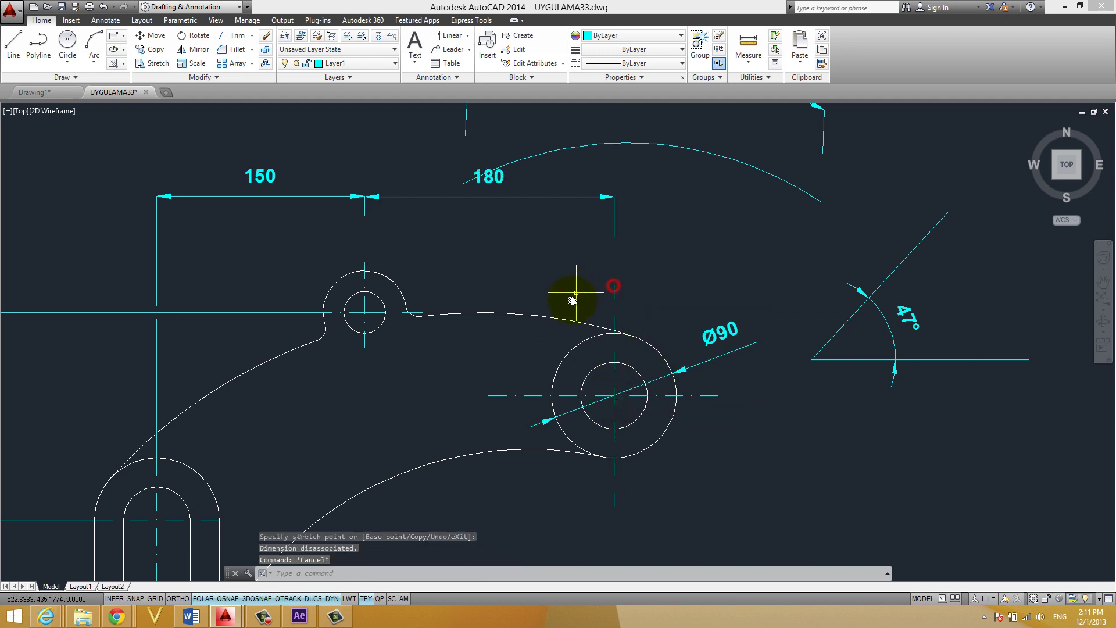
scroll(532, 309, down, 2)
middle_drag(275, 338, 420, 293)
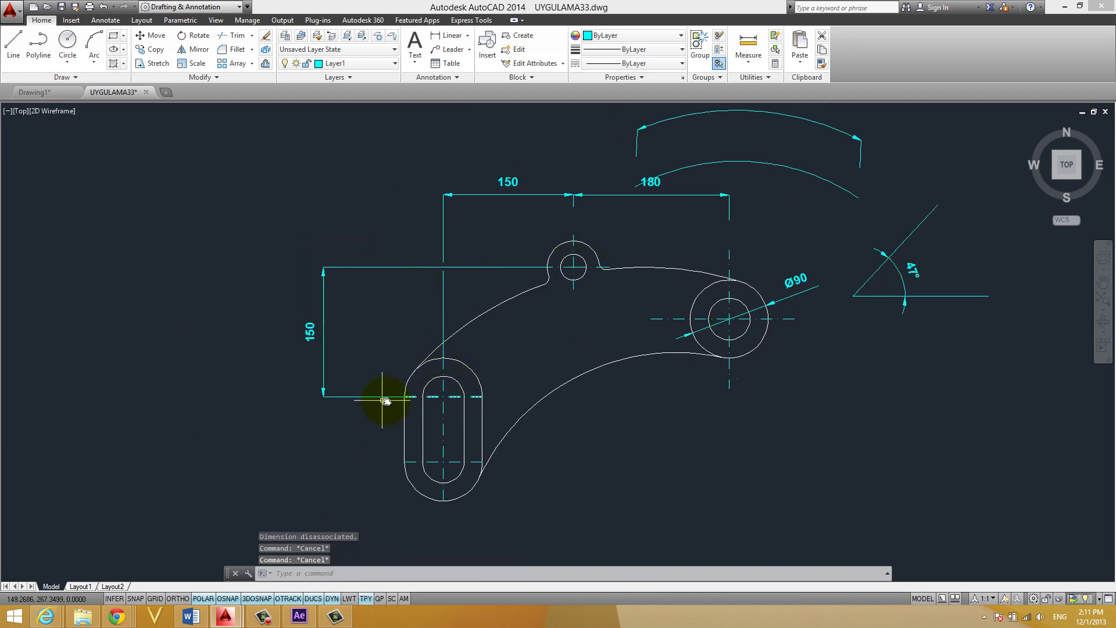
middle_drag(580, 395, 461, 283)
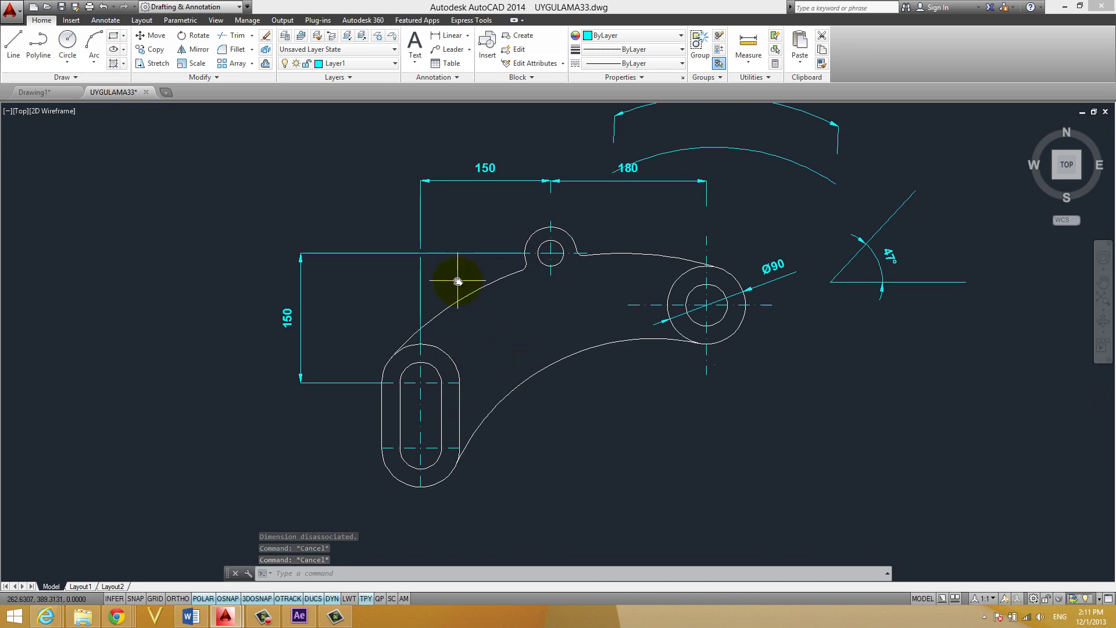
Step: Add a vertical 90 linear dimension on the right, from the large circle's centreline to the slot centre
click(446, 35)
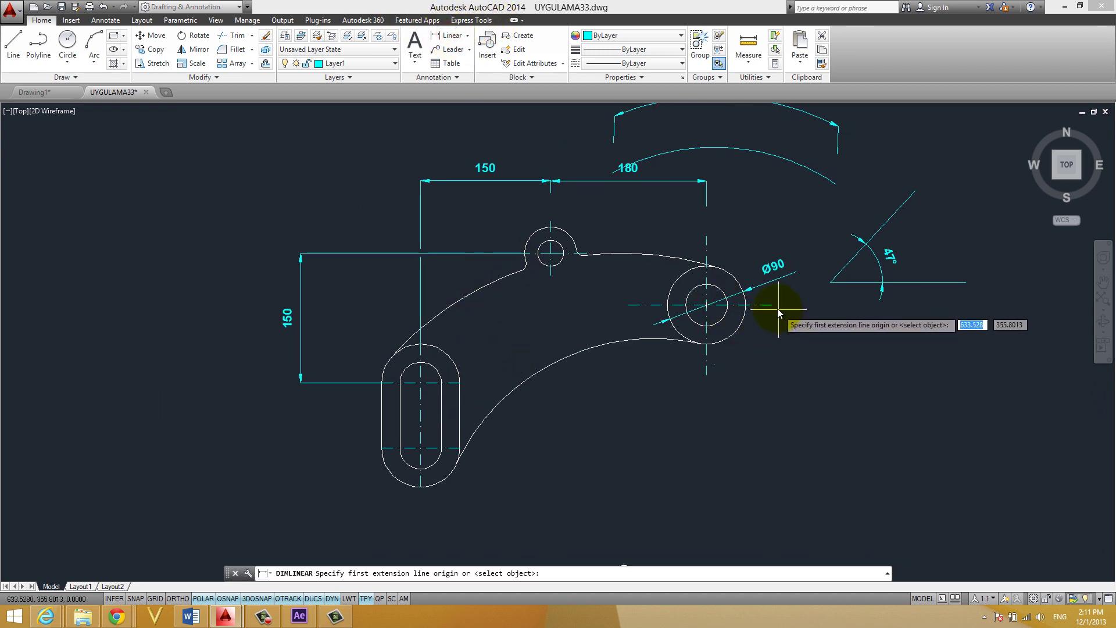
click(772, 305)
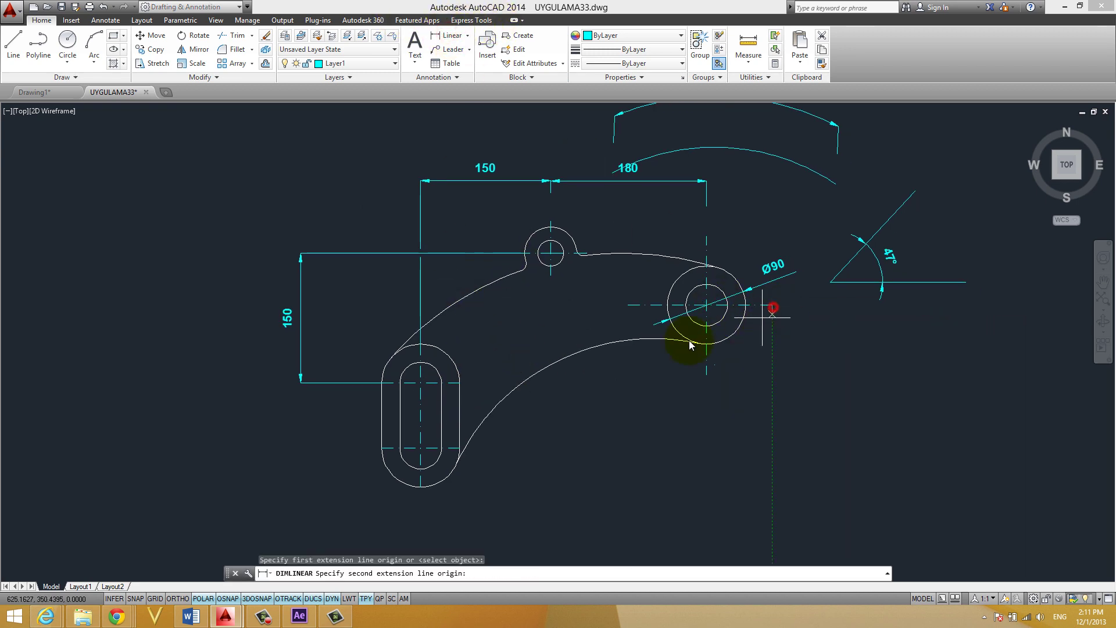
click(460, 383)
click(831, 340)
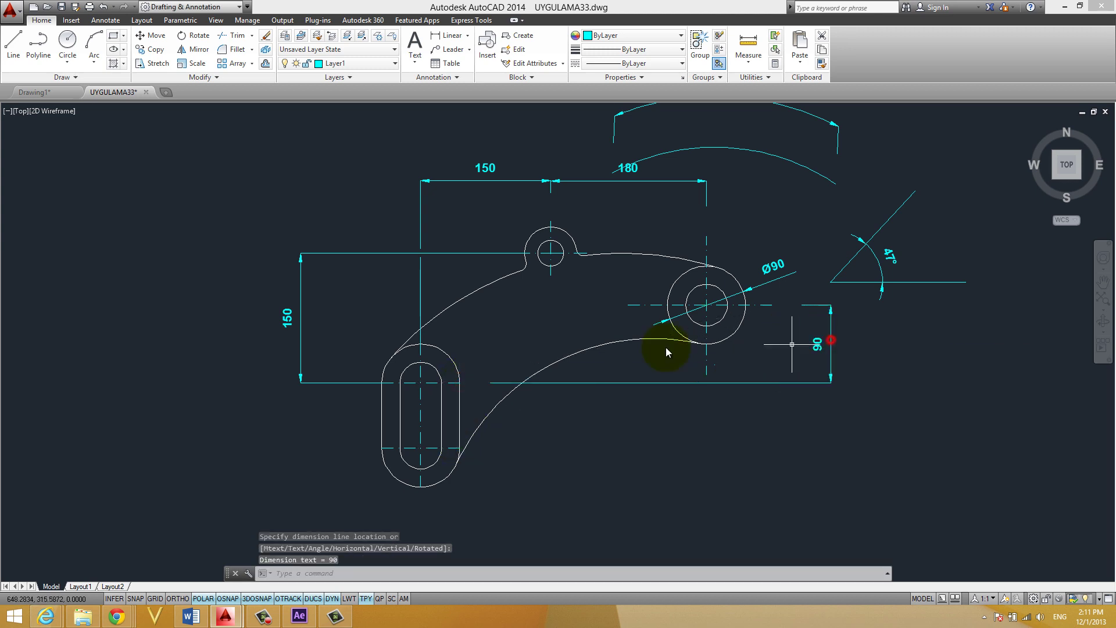
Step: Add a vertical 75 dimension between the slot's arc centres, placed left of the slot
key(Return)
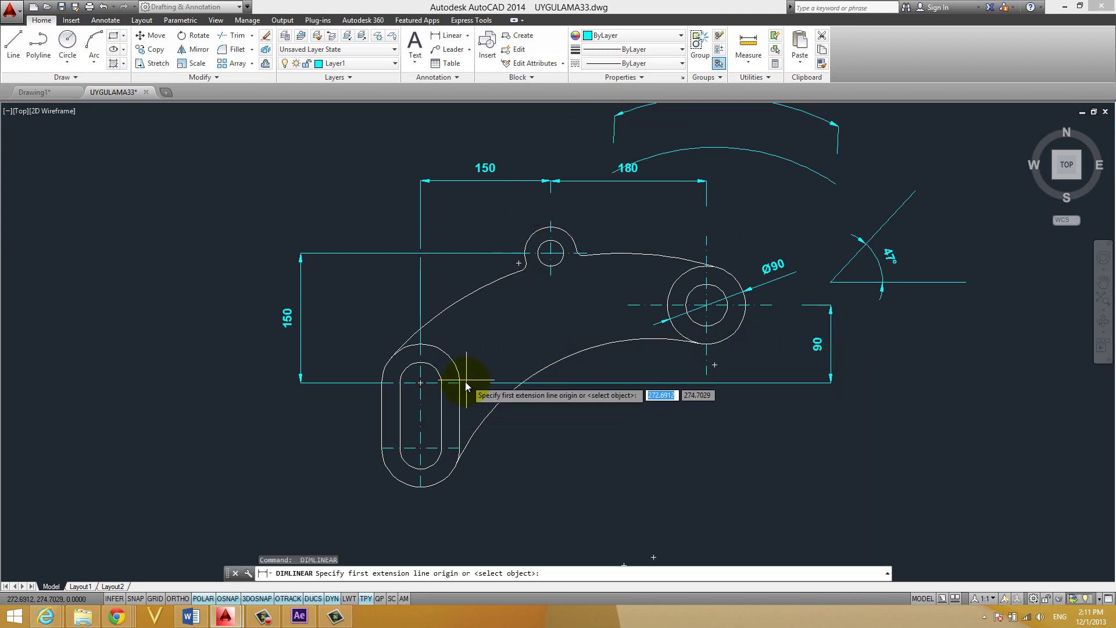
click(465, 381)
key(Escape)
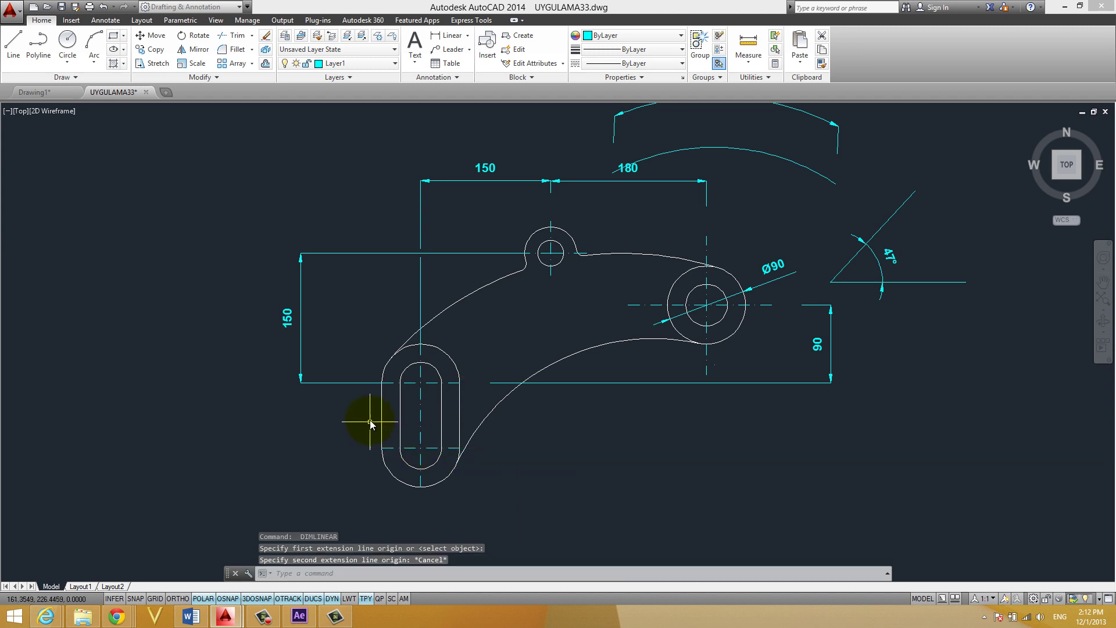
key(Return)
click(382, 382)
click(382, 448)
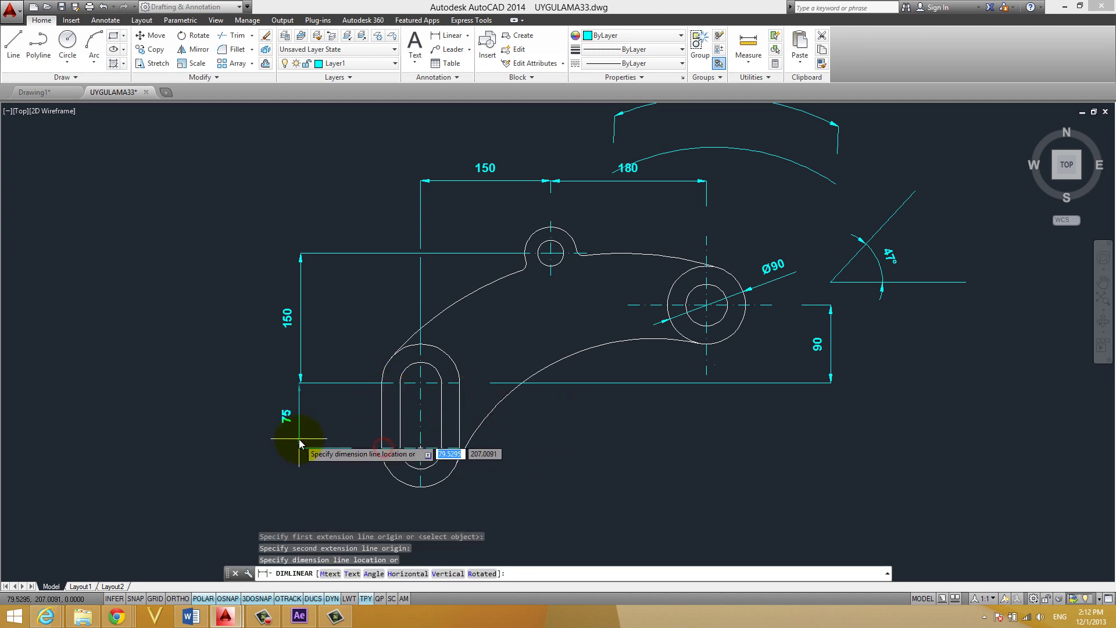
click(299, 444)
key(Escape)
key(Escape)
middle_drag(498, 368, 398, 348)
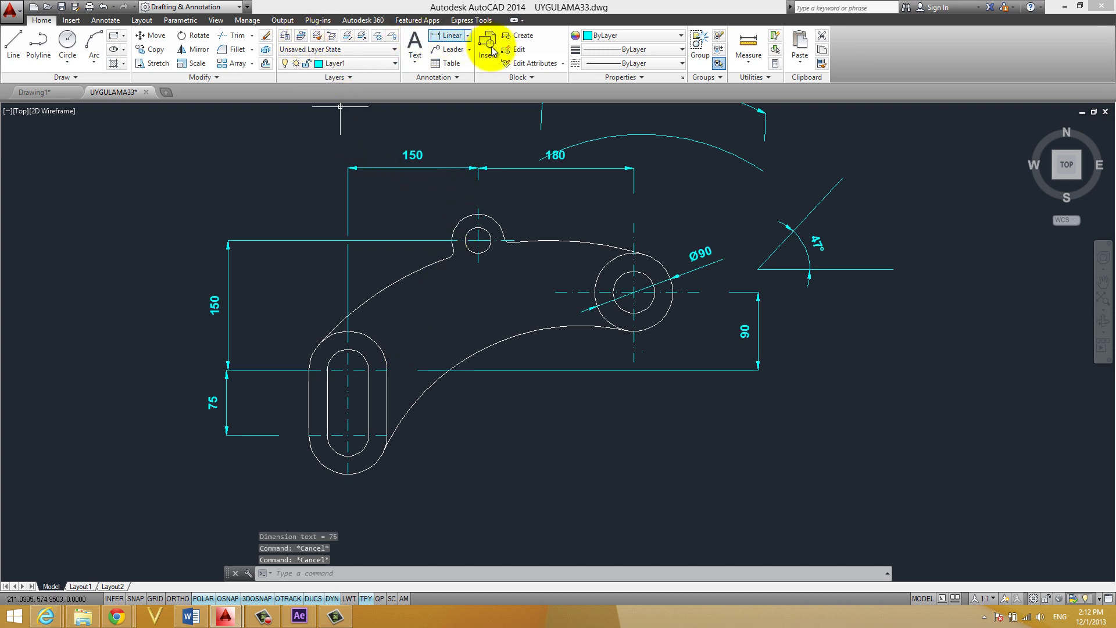
Step: Dimension the slot's outer and inner arcs as R45 and R24
click(471, 38)
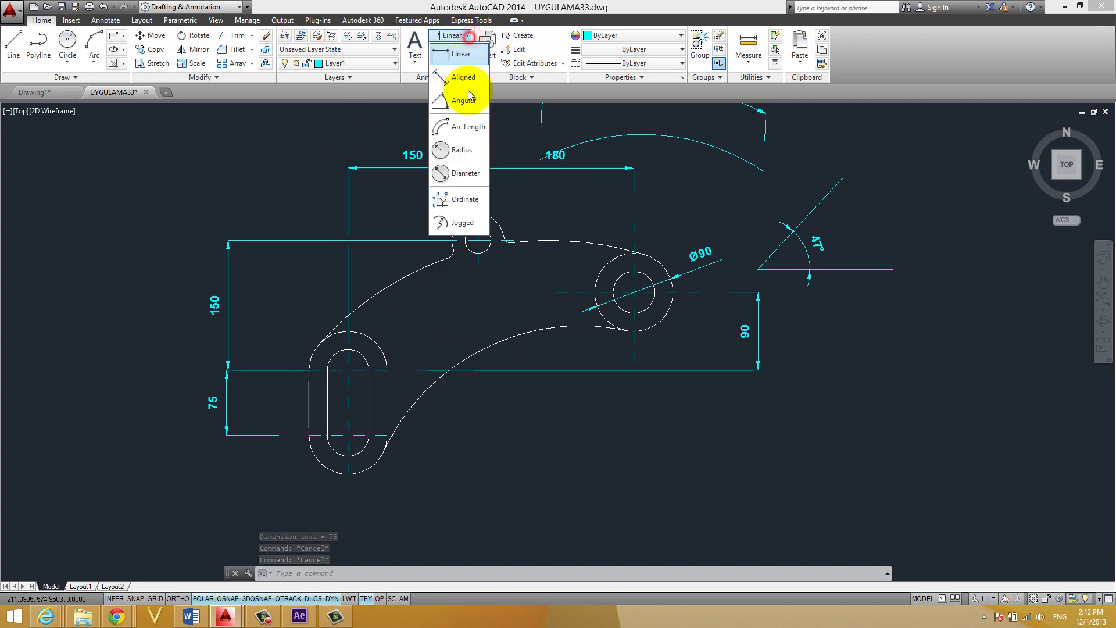
click(456, 152)
click(376, 346)
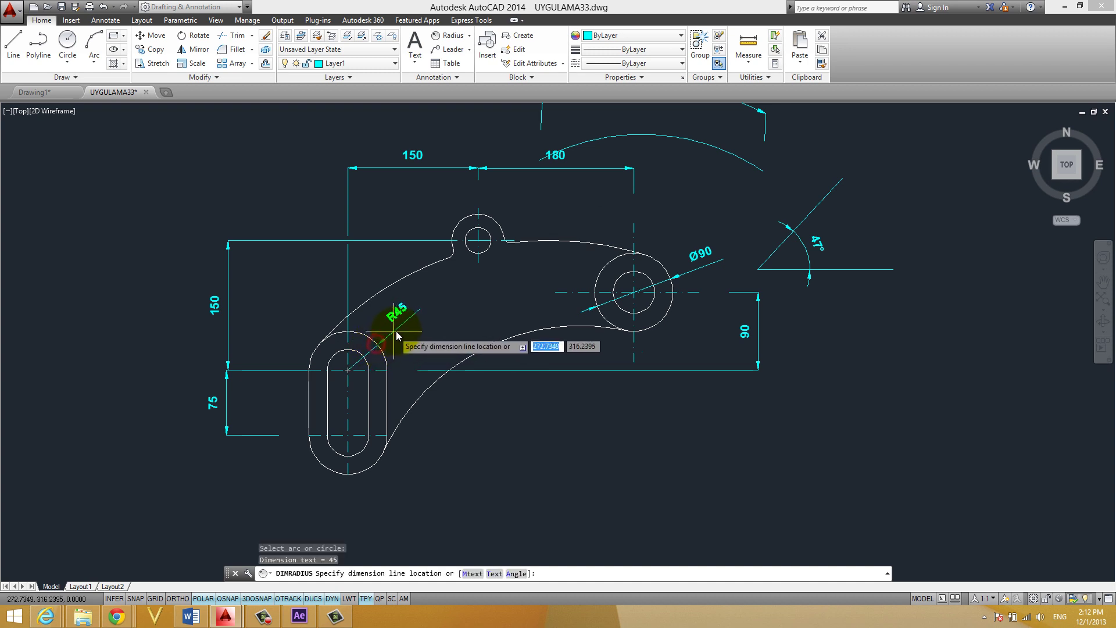
click(394, 321)
key(Return)
click(356, 353)
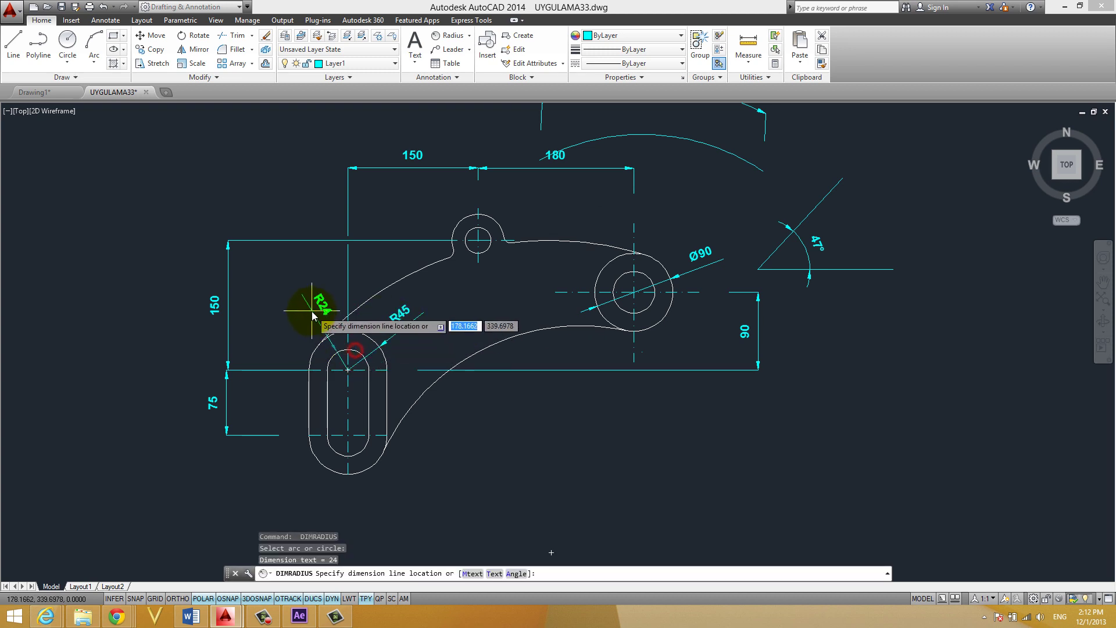
click(300, 311)
key(Escape)
key(Escape)
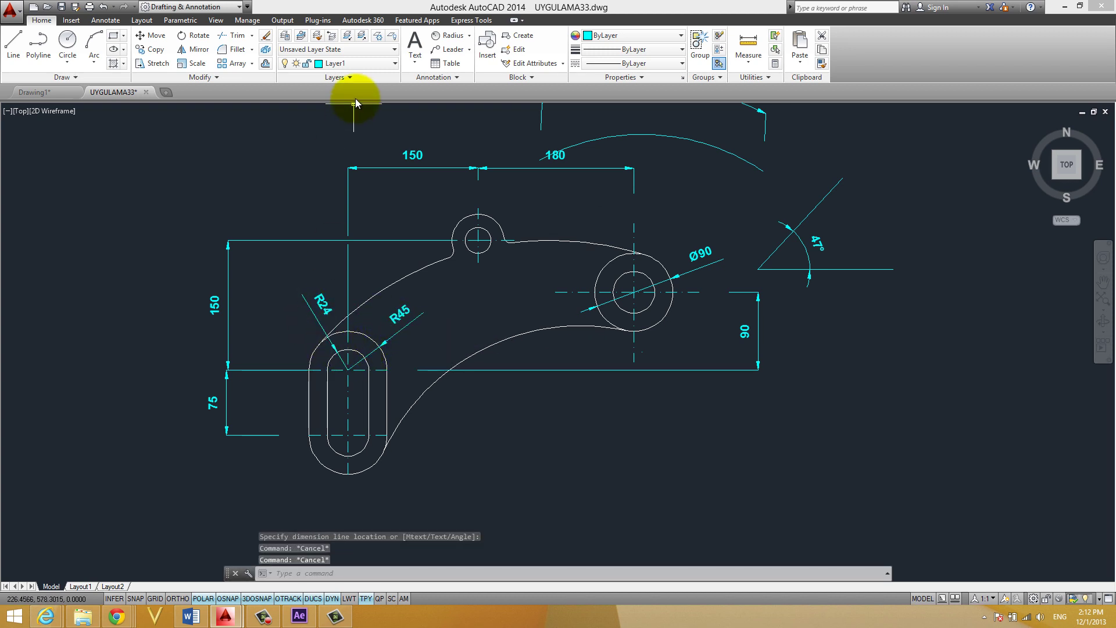
Step: Add a Ø48 diameter dimension to the large boss's inner circle
click(468, 36)
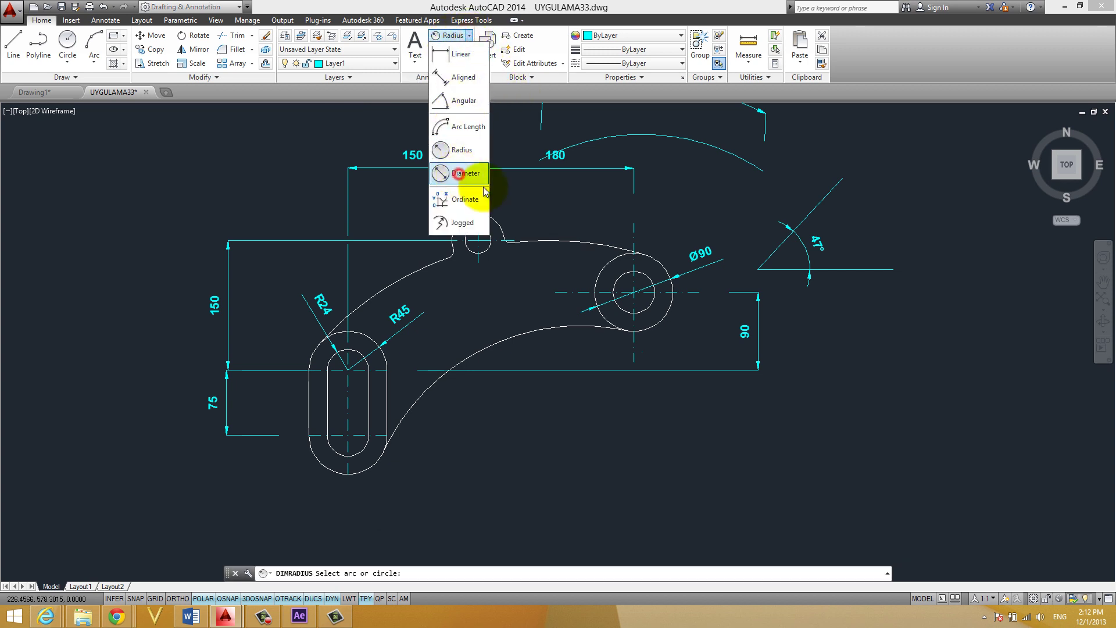
click(465, 179)
click(643, 277)
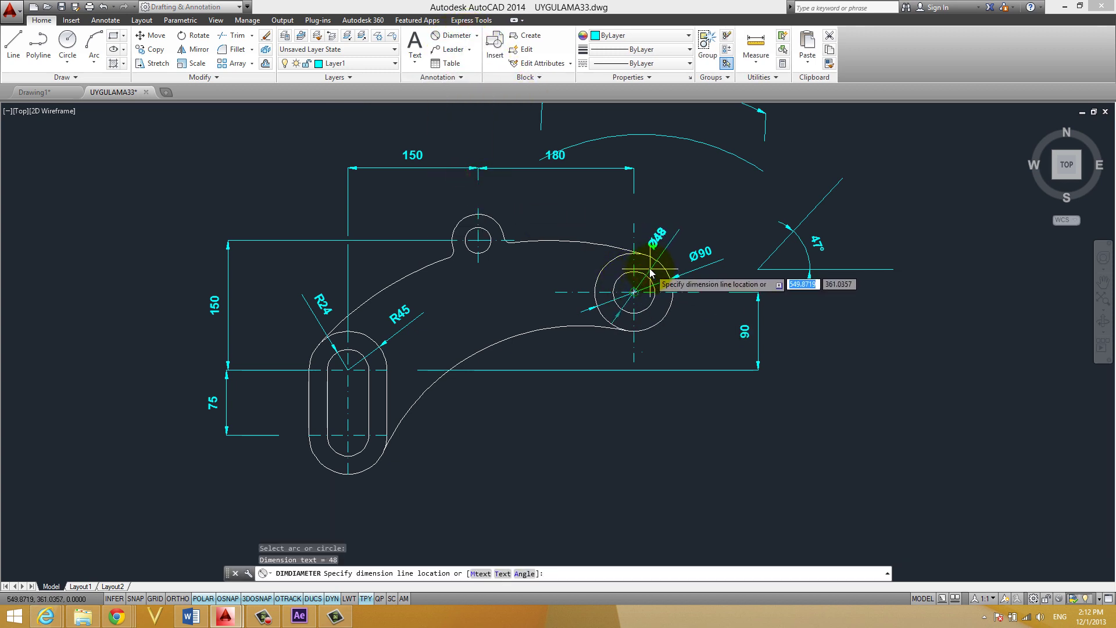
click(662, 237)
key(Escape)
key(Escape)
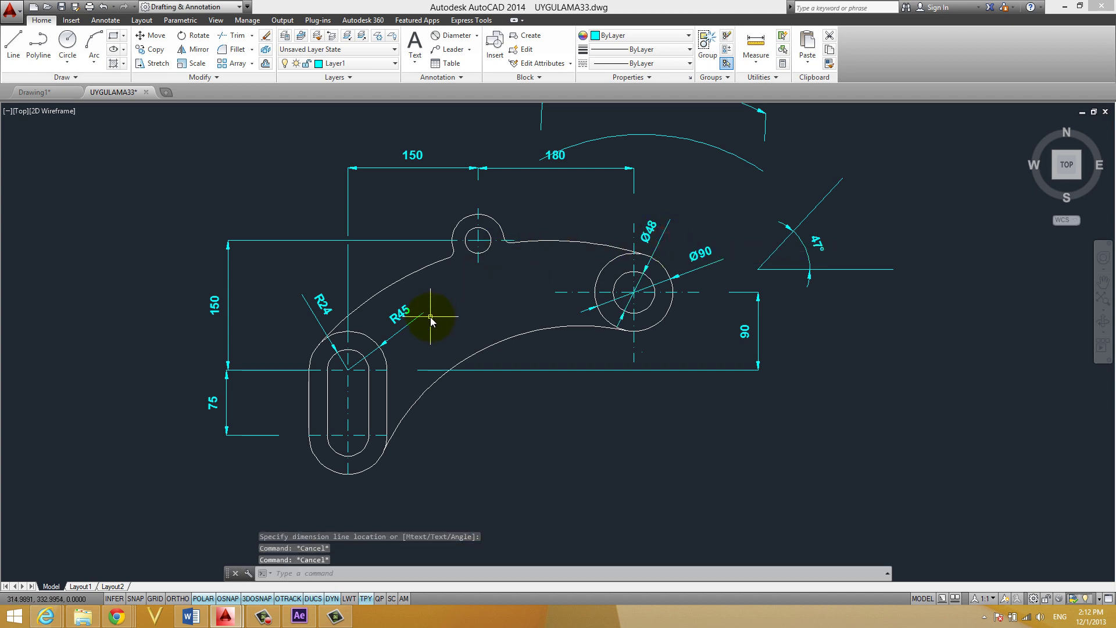
scroll(454, 282, up, 2)
middle_drag(407, 297, 437, 295)
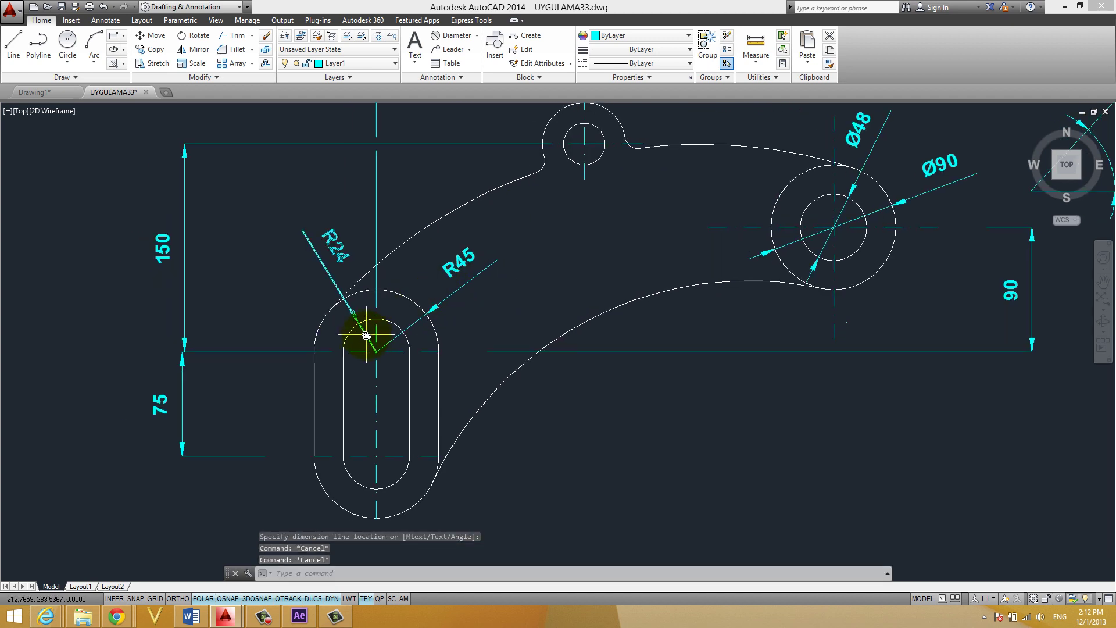
Step: Place a horizontal 48 linear dimension between the slot's lower sides, below the slot
click(479, 36)
click(448, 55)
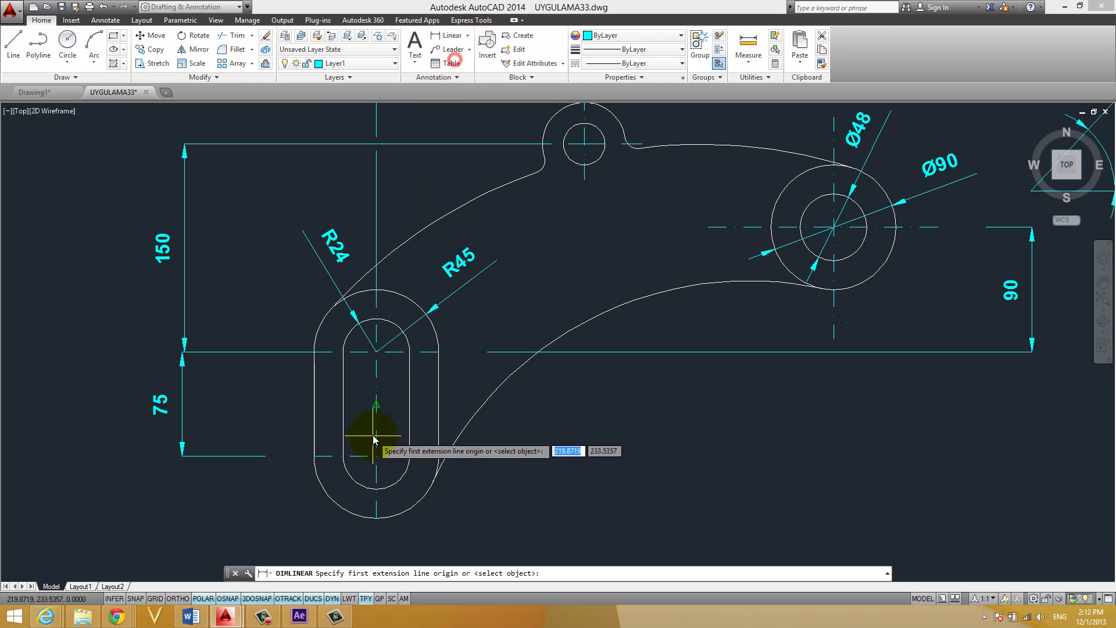
click(343, 456)
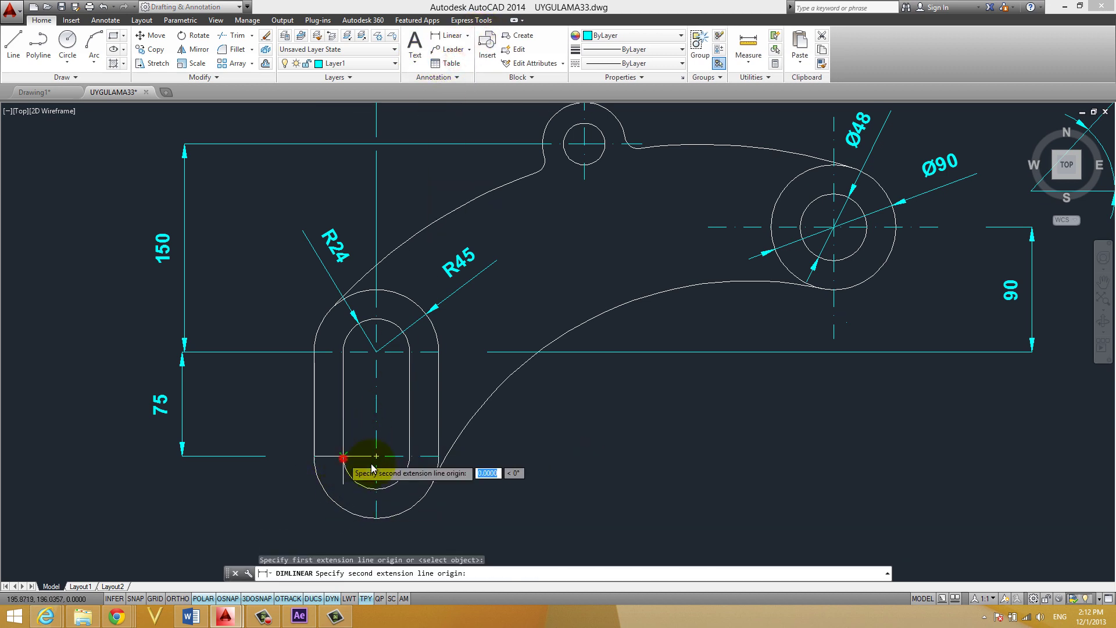
click(409, 456)
middle_drag(409, 456, 409, 360)
click(396, 489)
scroll(416, 457, down, 1)
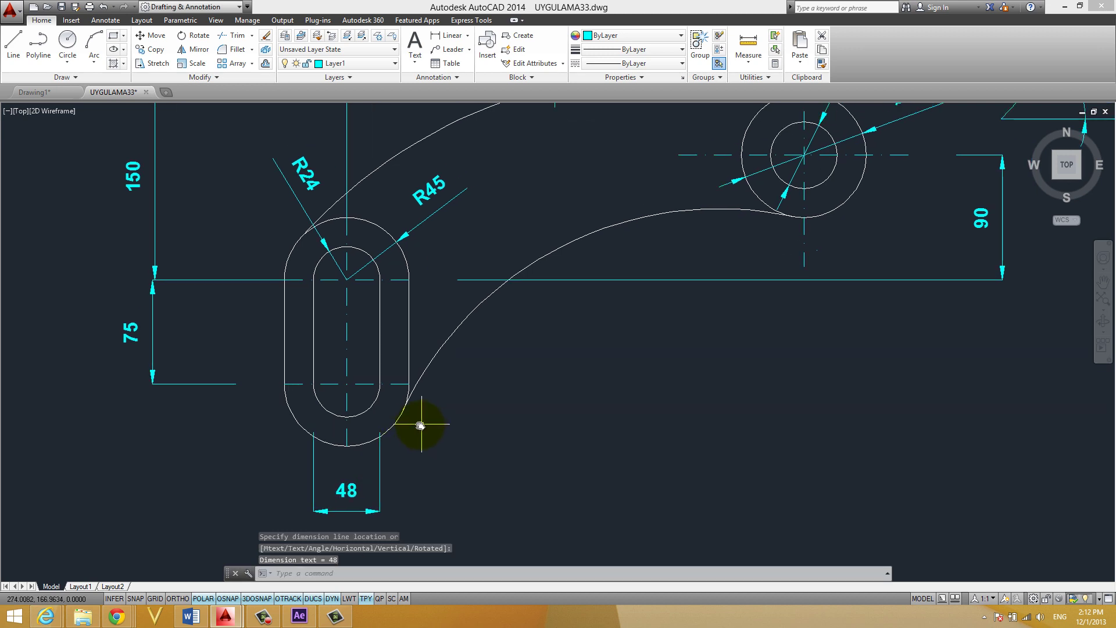
scroll(419, 424, down, 1)
scroll(436, 403, down, 1)
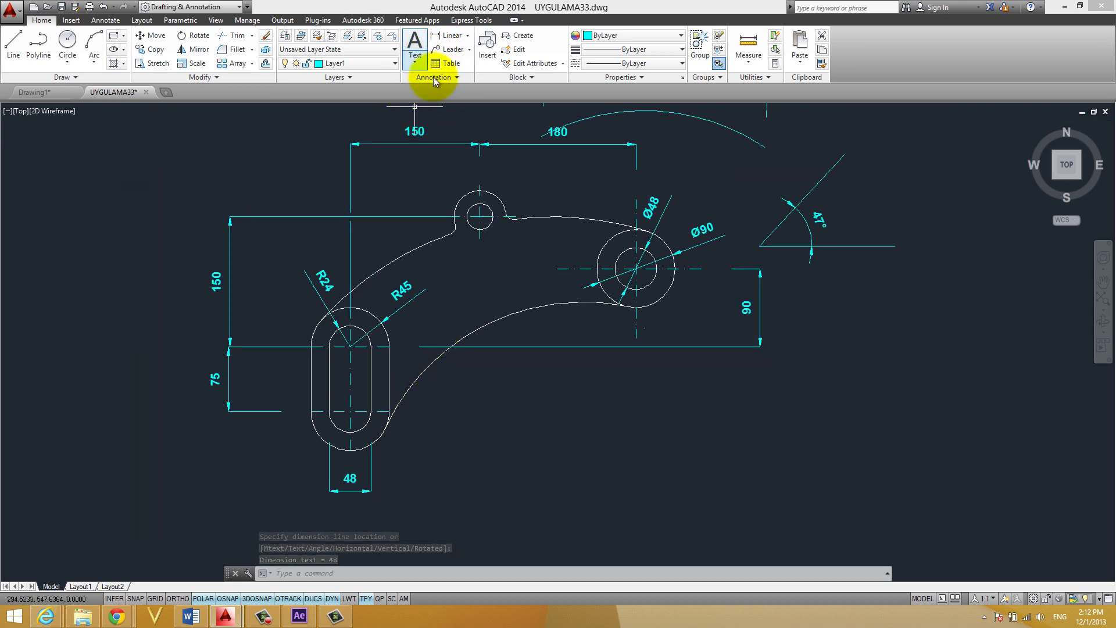
Step: Dimension the top boss's small hole as Ø30 and its surrounding arc as R30
click(469, 37)
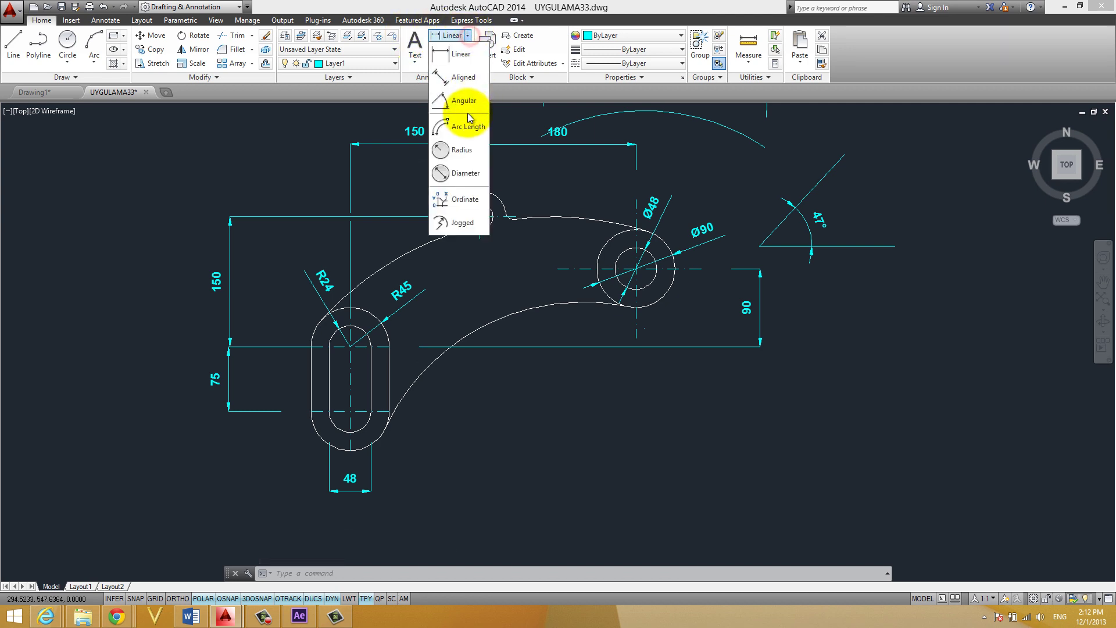
click(460, 170)
click(491, 232)
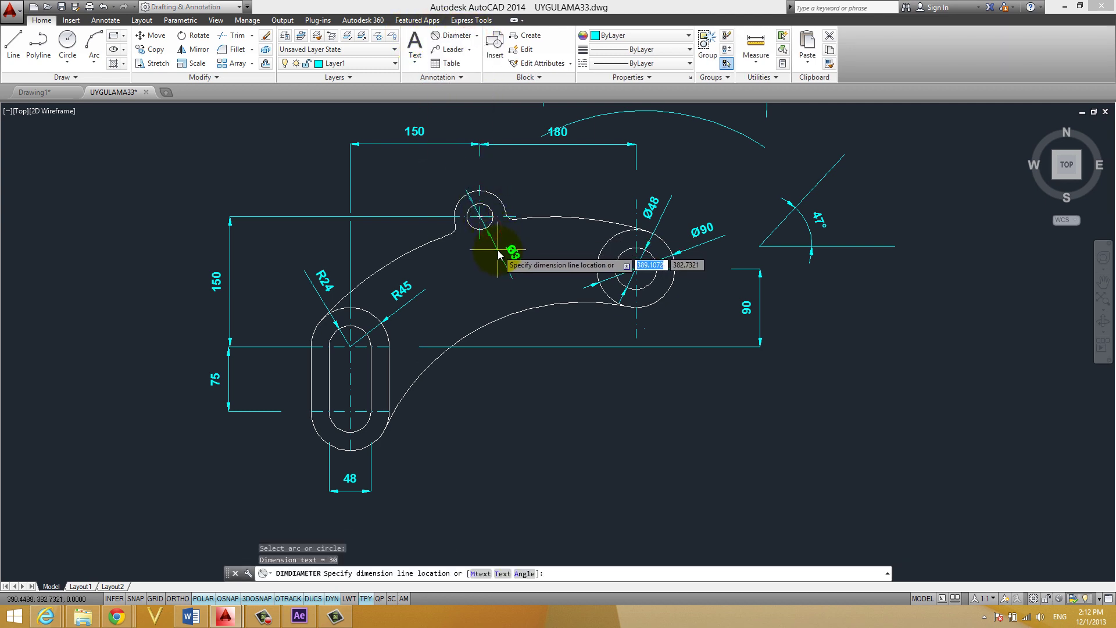
click(508, 264)
click(480, 36)
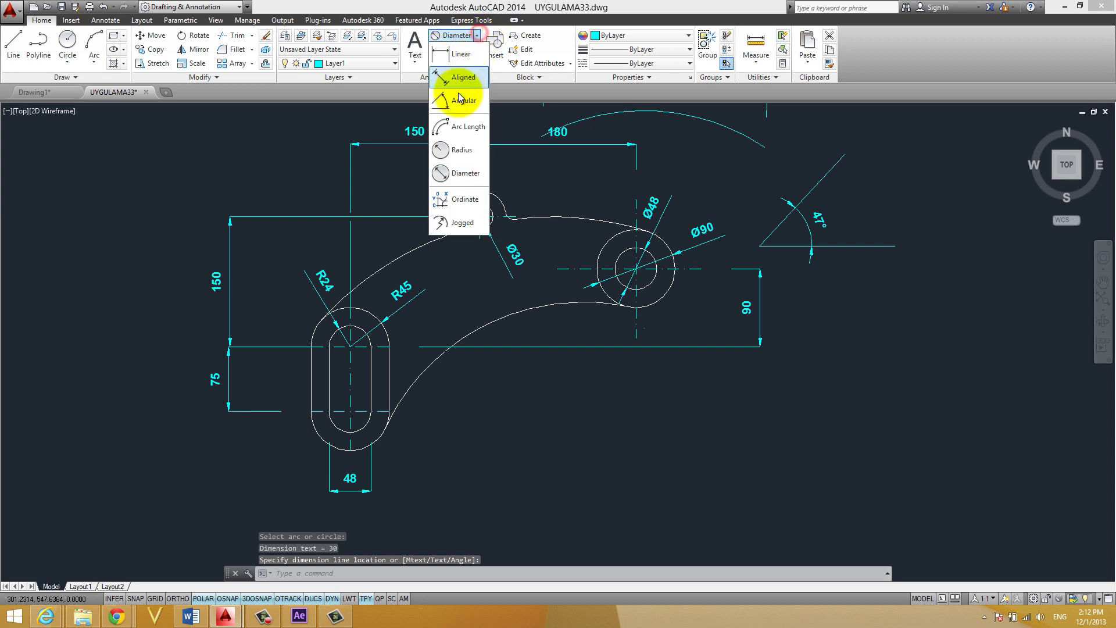
click(461, 142)
click(495, 197)
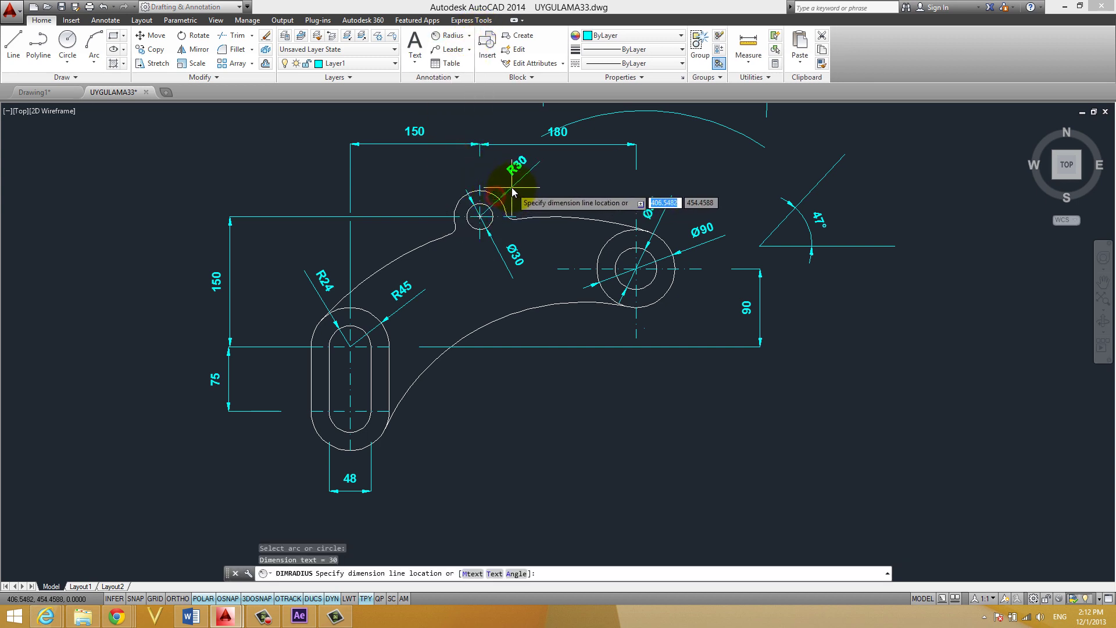
click(513, 173)
Step: Add an R9 radius dimension to the small fillet arc on the top boss
click(469, 36)
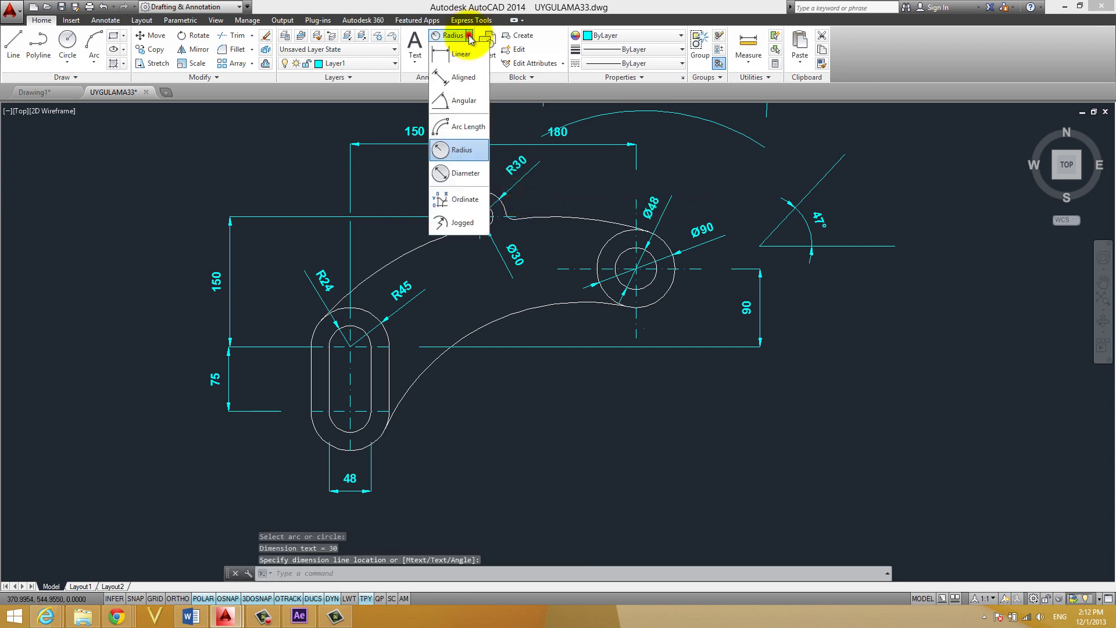
click(461, 150)
click(452, 232)
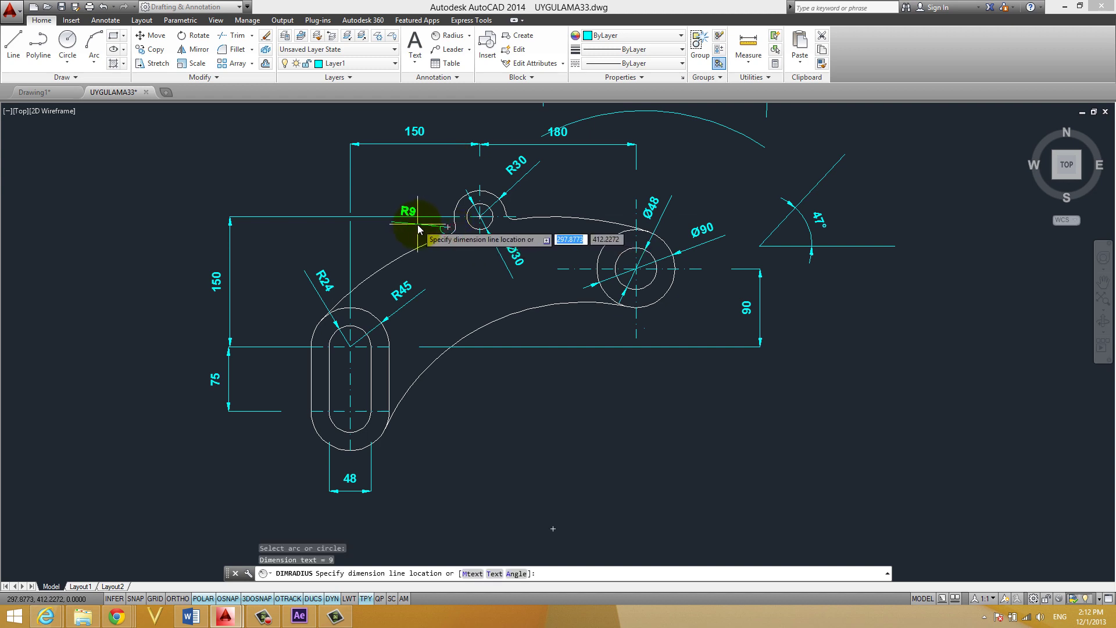
click(464, 254)
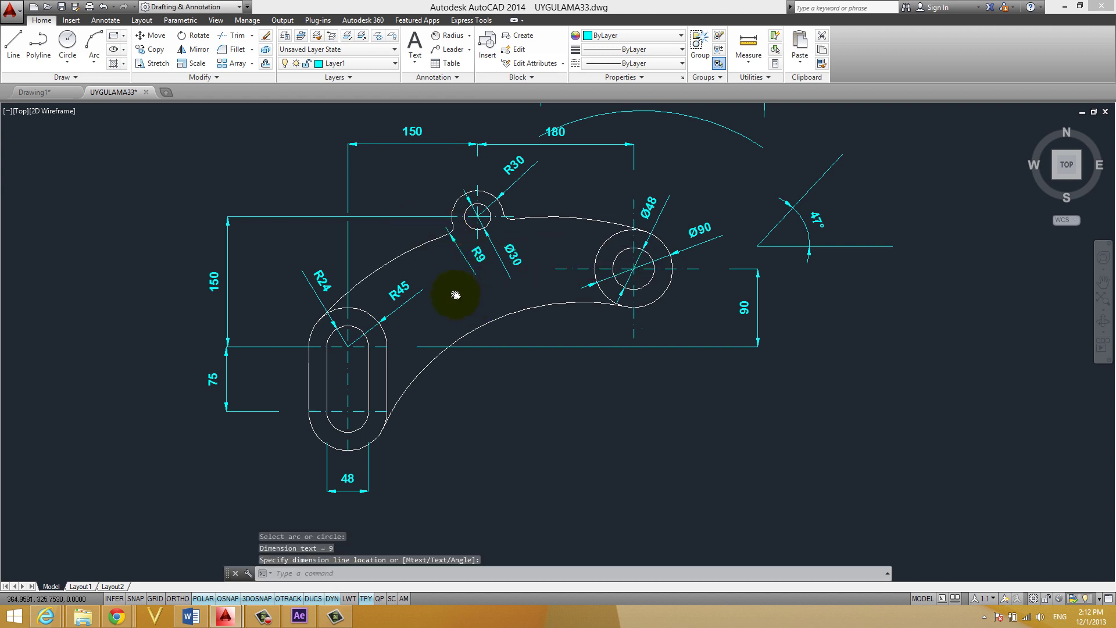
middle_drag(448, 294, 423, 288)
Step: Dimension the bracket's upper and lower curved edges as R360 and R252
click(459, 40)
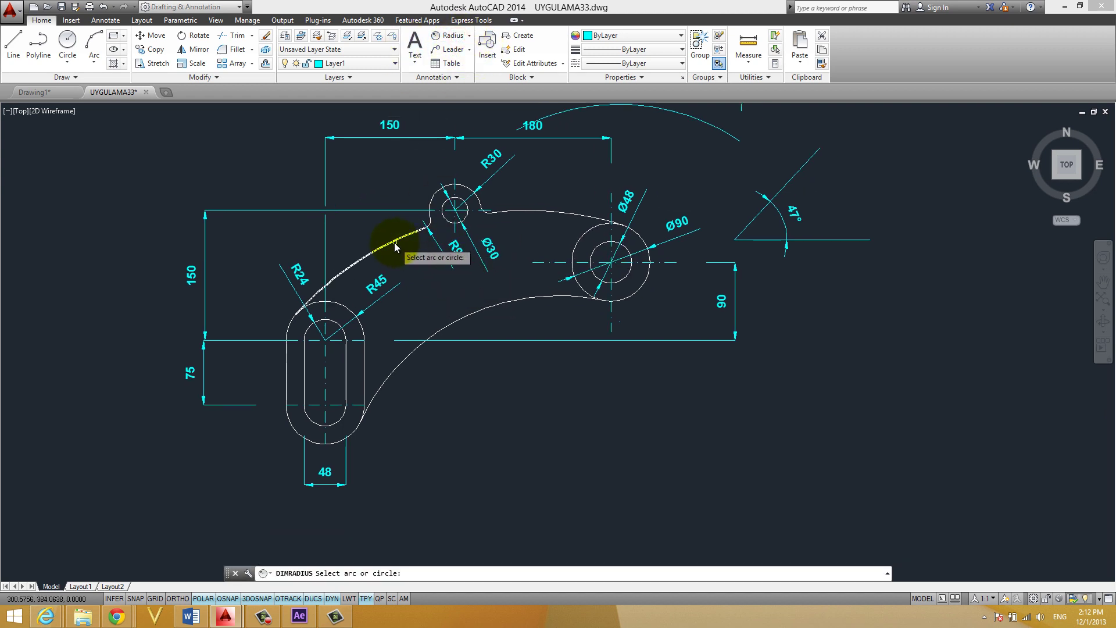
click(395, 247)
click(413, 267)
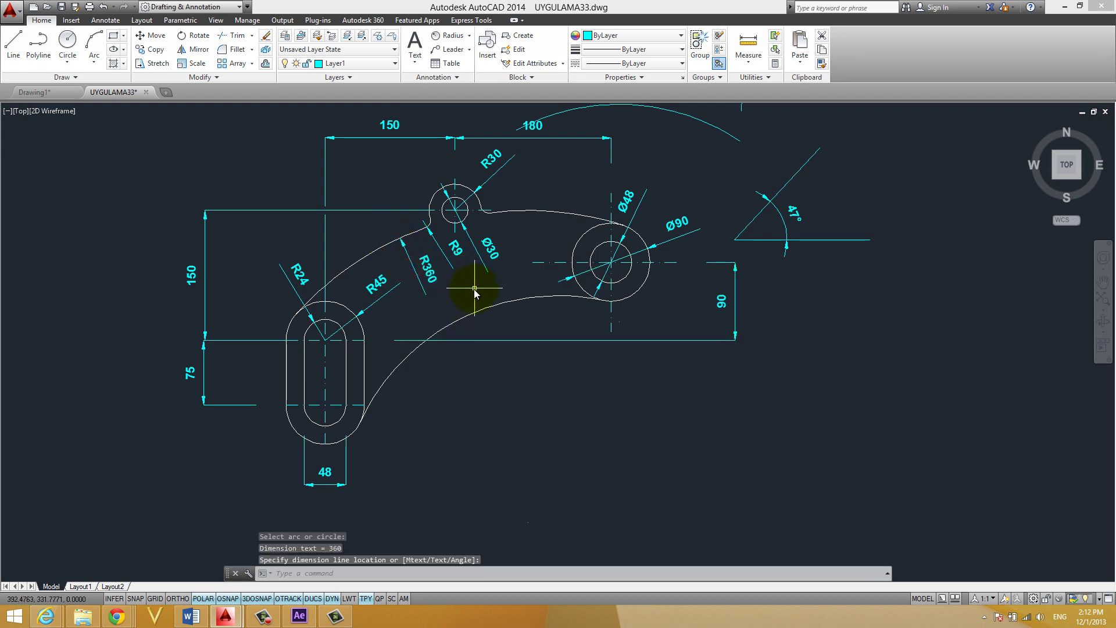
key(Return)
click(485, 314)
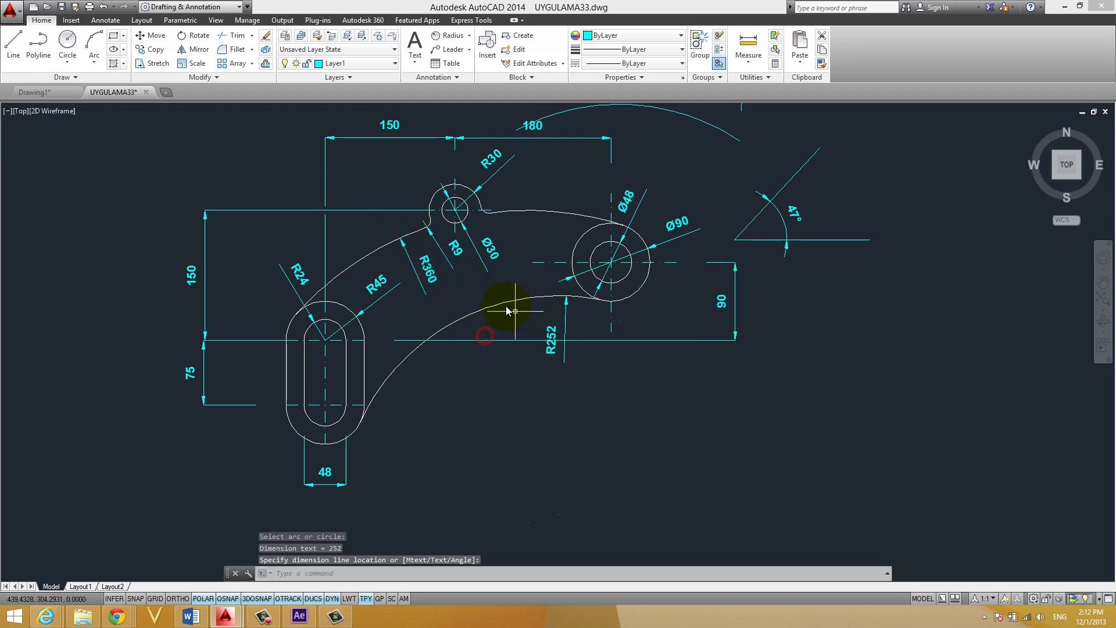
click(498, 365)
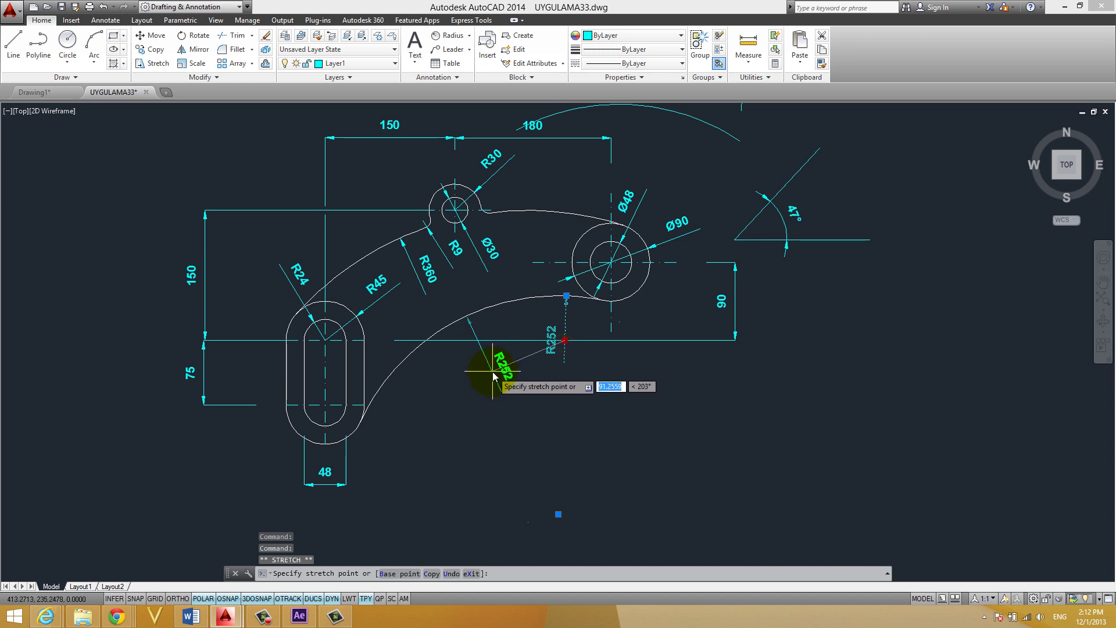
Step: Erase the 47° angle dimension and the top arc dimensions
key(Escape)
click(768, 251)
click(715, 182)
text(E)
key(Return)
middle_drag(669, 192, 661, 237)
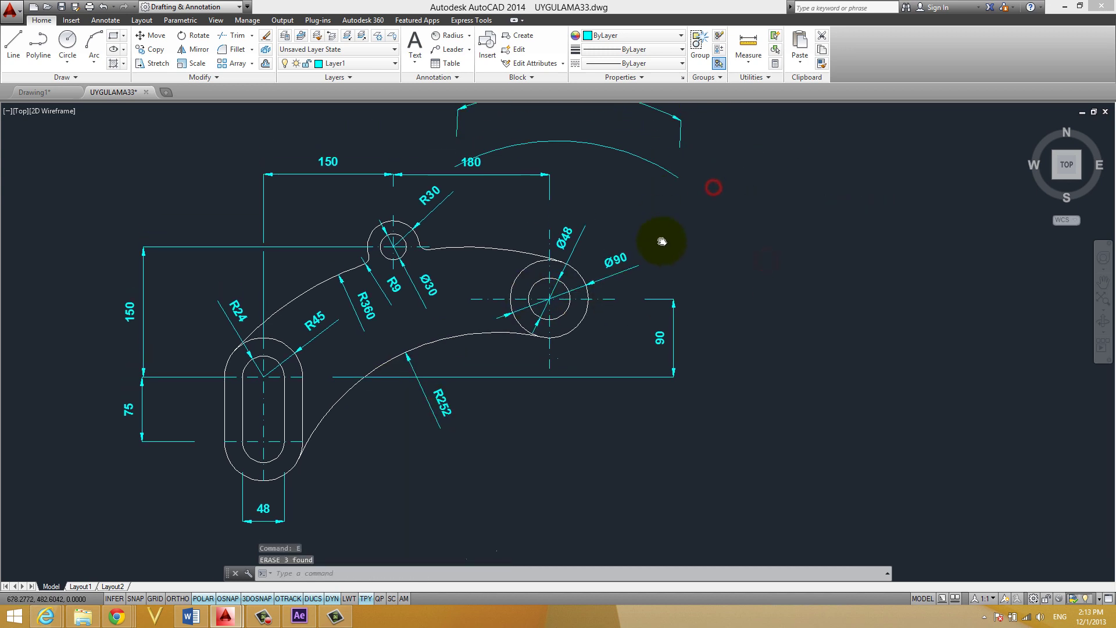
click(646, 233)
click(607, 147)
key(Return)
middle_drag(496, 302, 611, 238)
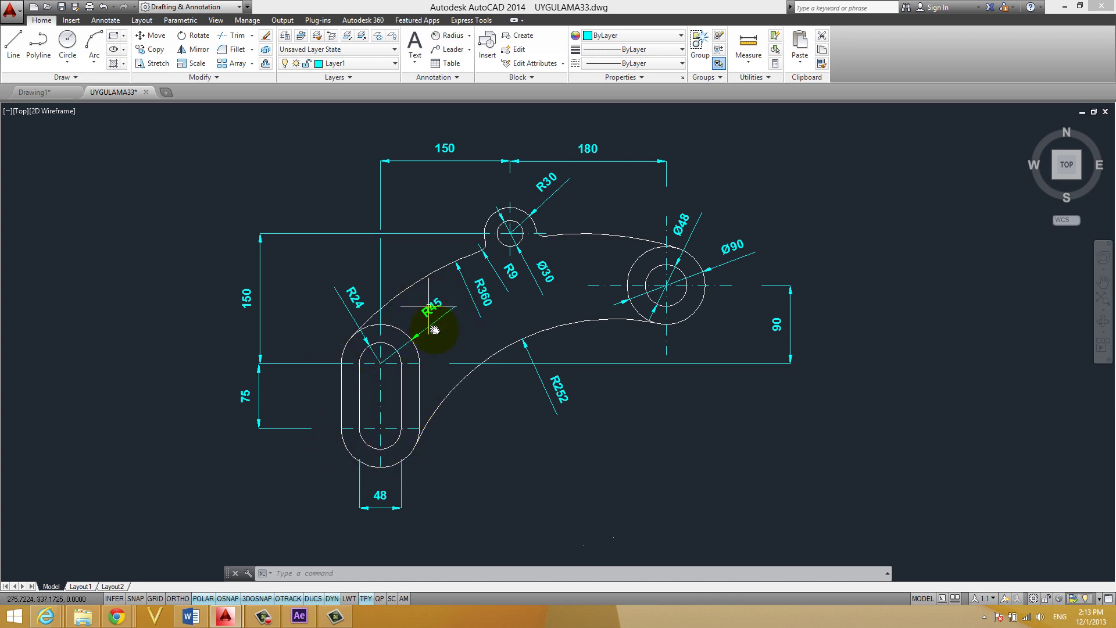
Step: Window-select the horizontal 48 width dimension under the slot and erase it
click(407, 511)
click(373, 499)
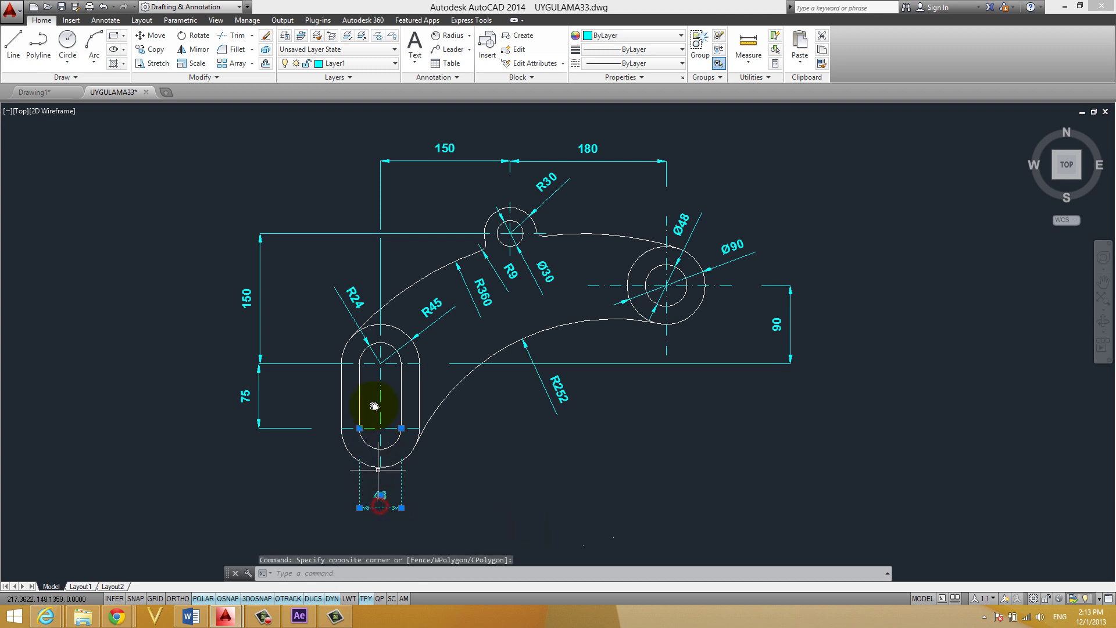
key(Escape)
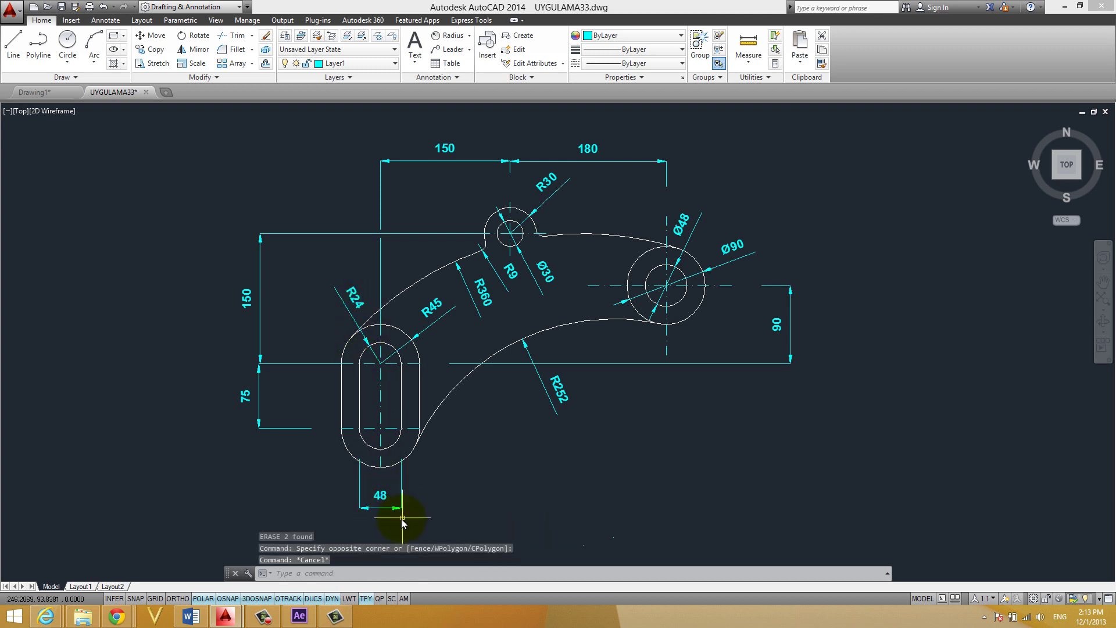
click(399, 519)
click(374, 494)
text(D)
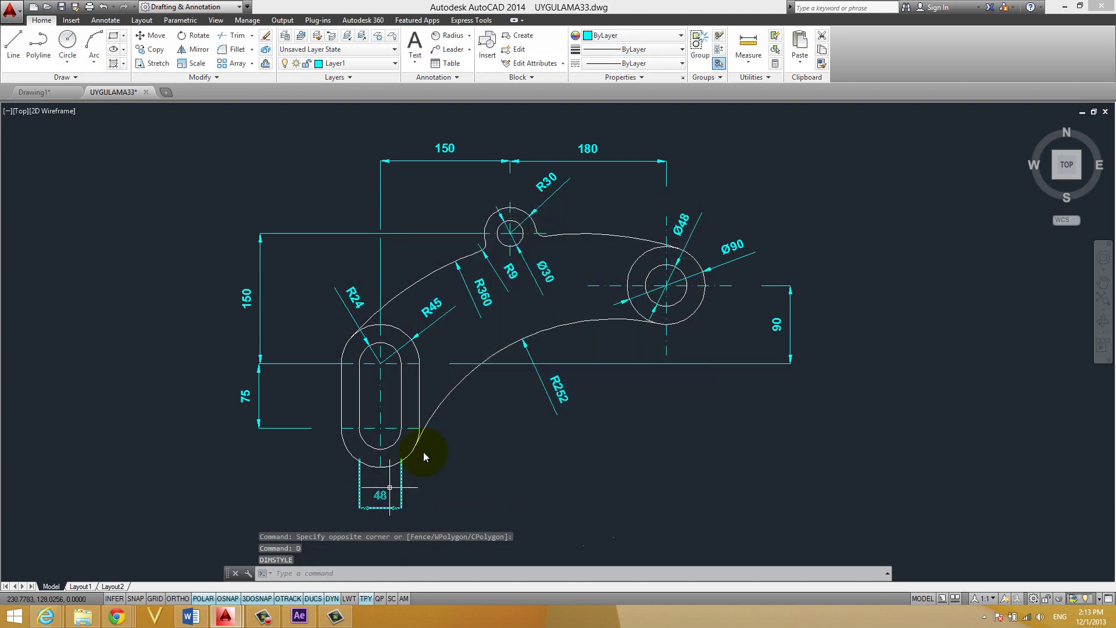
text(E)
key(Return)
key(Escape)
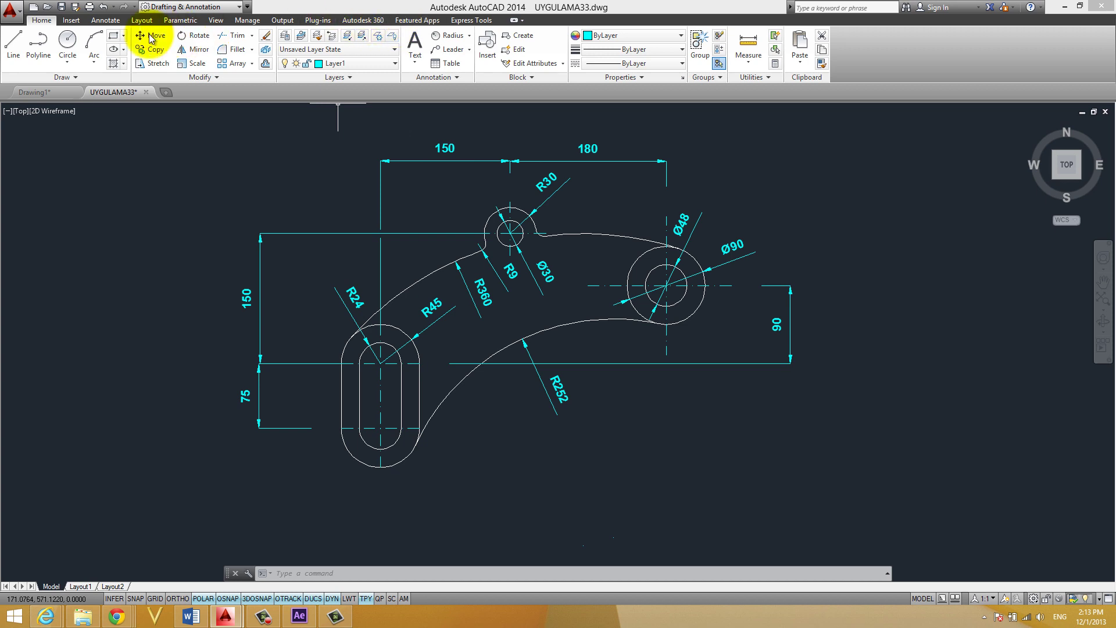
Step: Add a vertical 60 dimension on the right, from the large circle's centreline to the top reference line
click(470, 34)
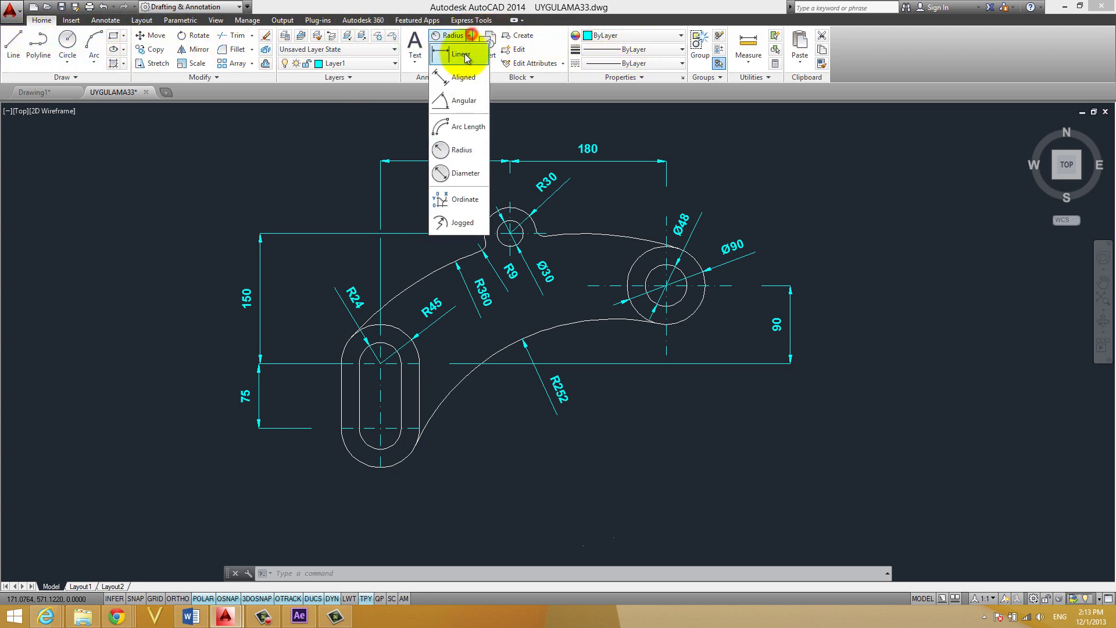
click(459, 55)
click(705, 285)
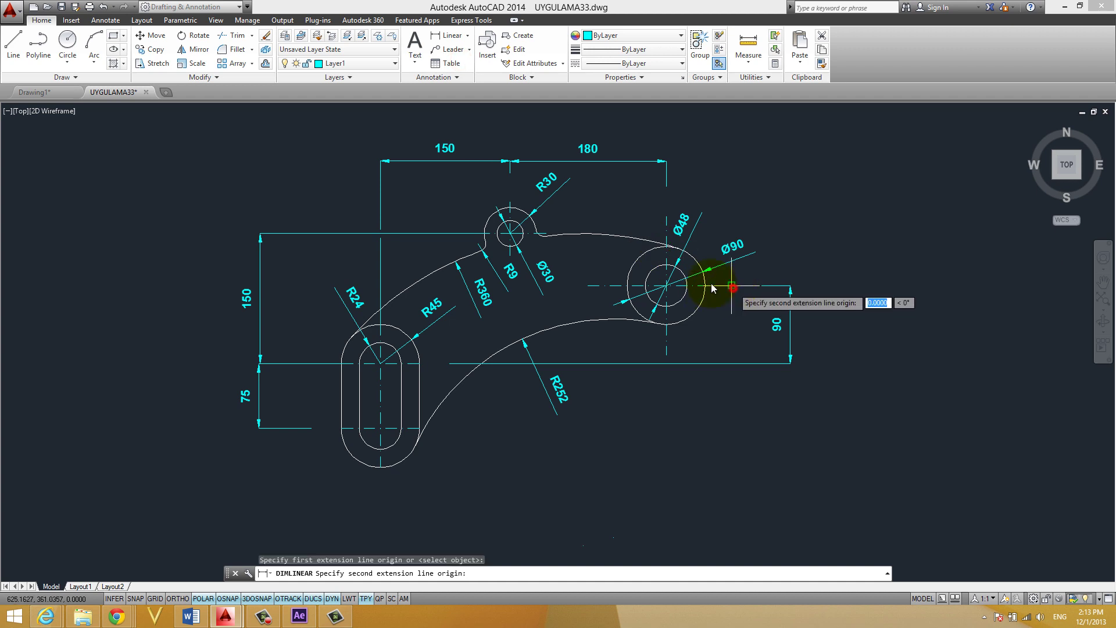
click(545, 233)
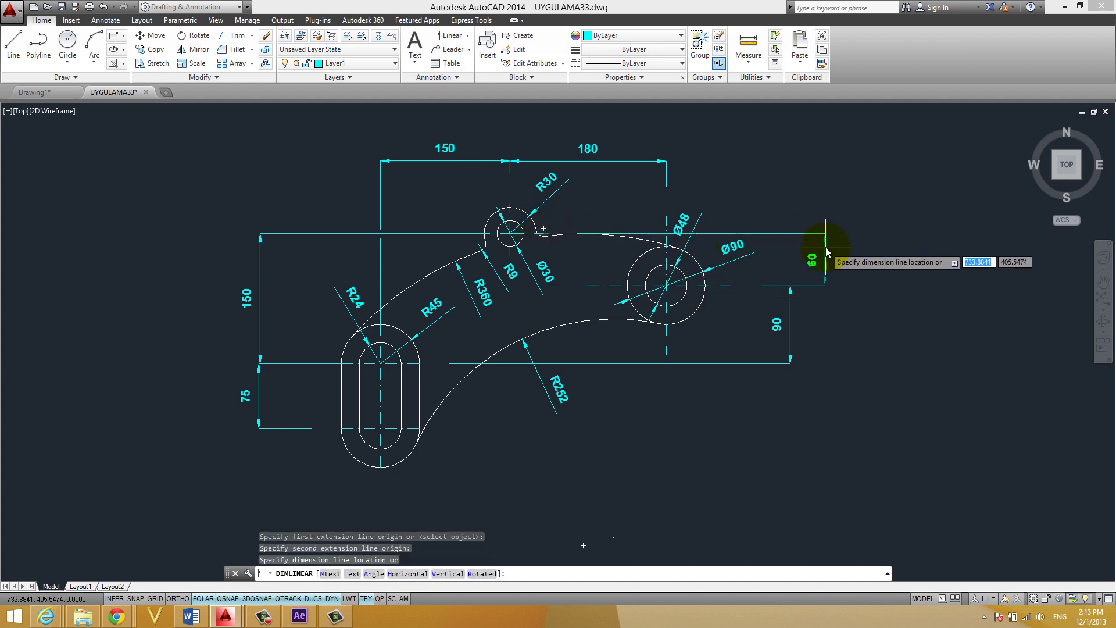
click(791, 246)
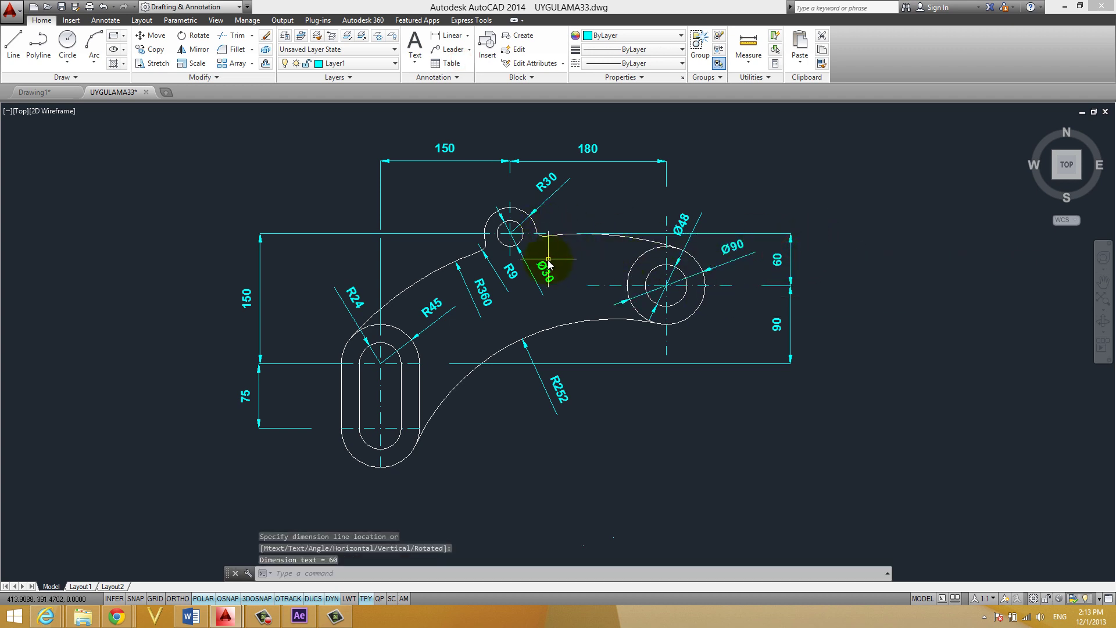
key(Escape)
key(Escape)
key(Escape)
middle_drag(544, 280, 532, 267)
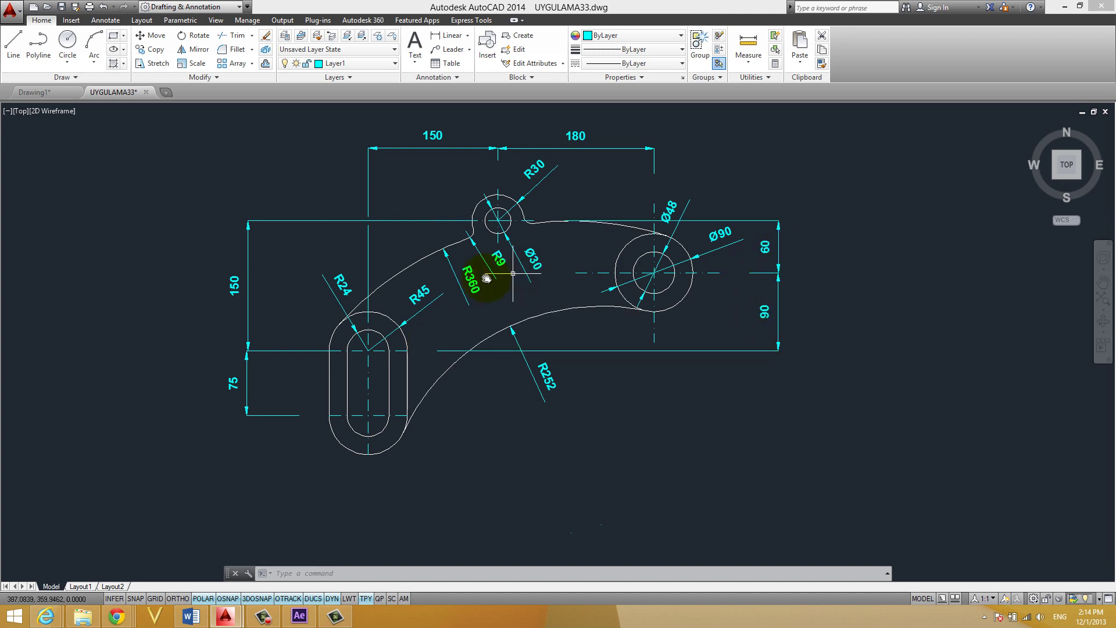
Step: Delete the vertical 150 dimension on the left side of the bracket
click(276, 279)
click(214, 279)
click(220, 281)
key(Delete)
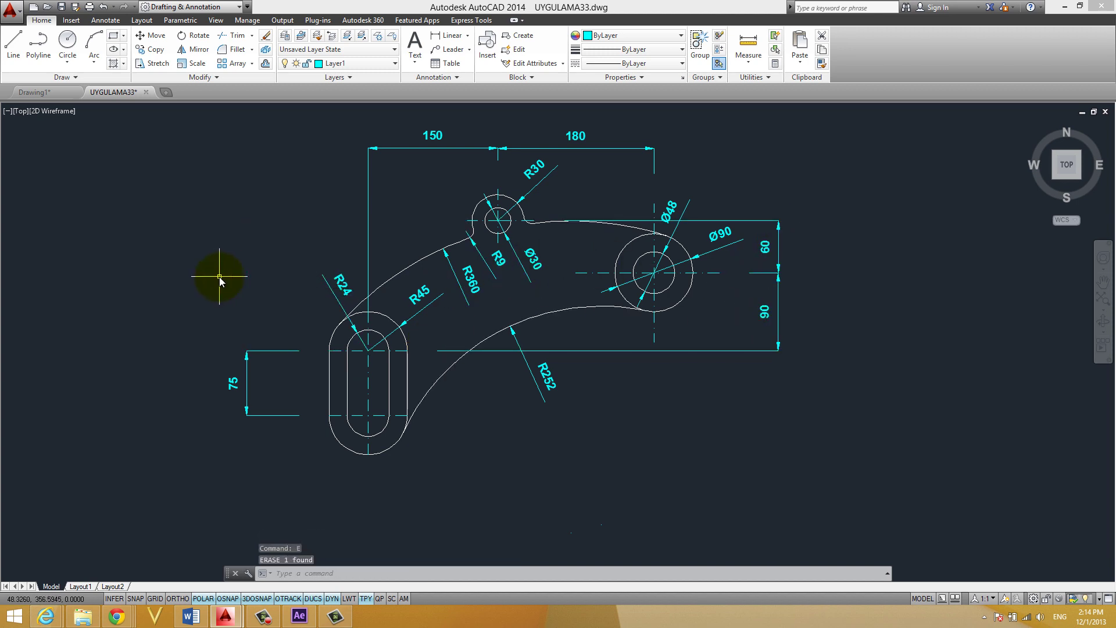
key(Escape)
key(Escape)
middle_drag(357, 302, 340, 309)
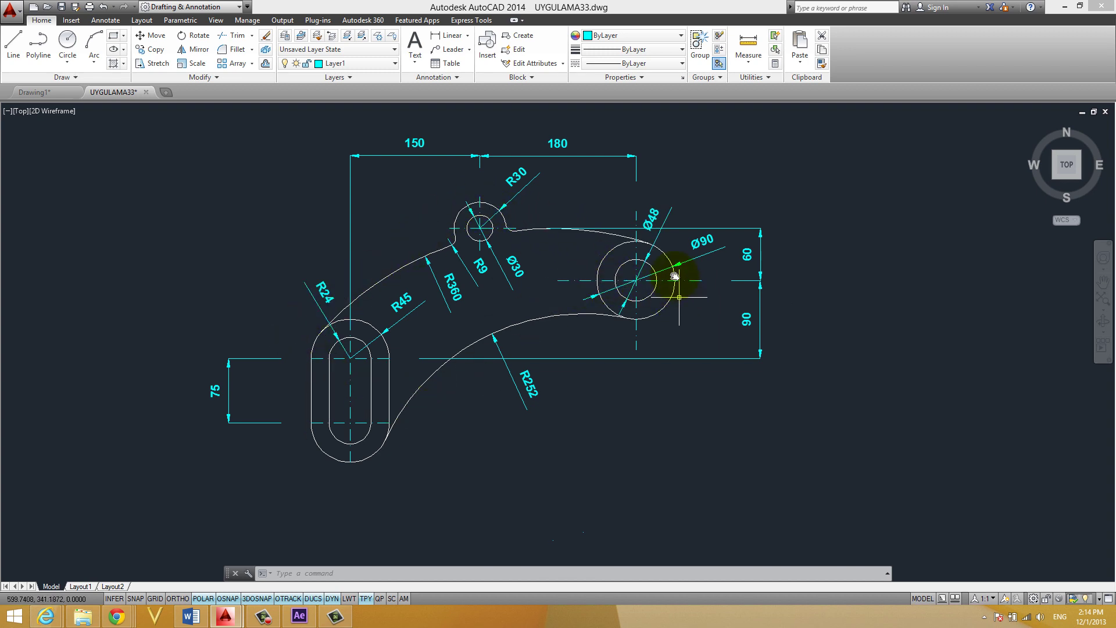
middle_drag(515, 286, 533, 290)
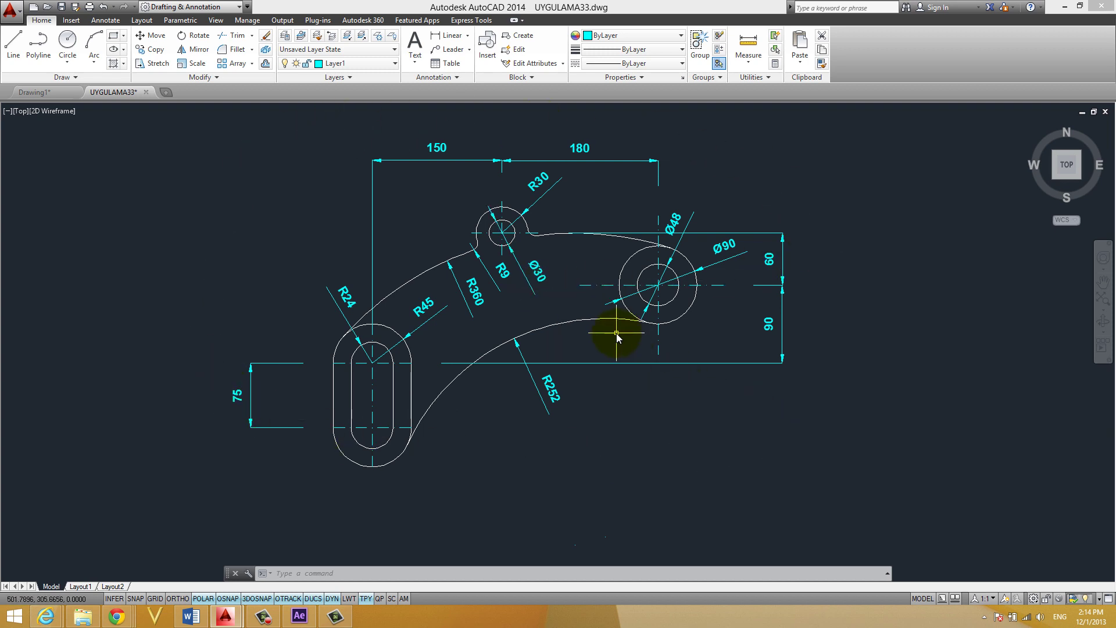
Step: Open and dismiss the dimension style dialog, then open the Layer Properties Manager
text(d)
key(Return)
key(Escape)
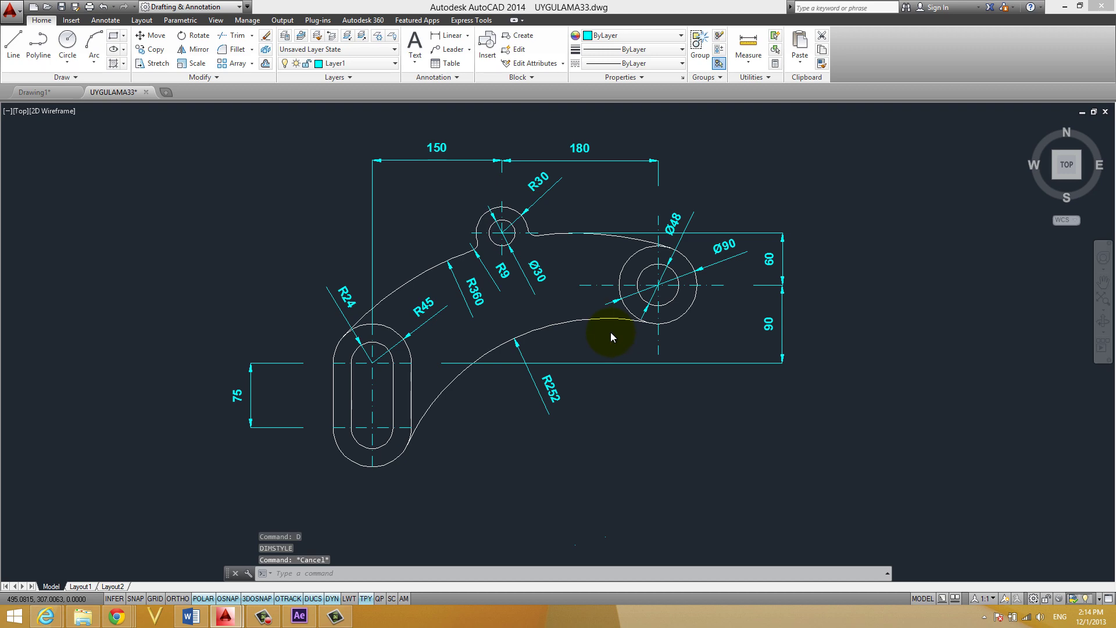
text(la)
key(Return)
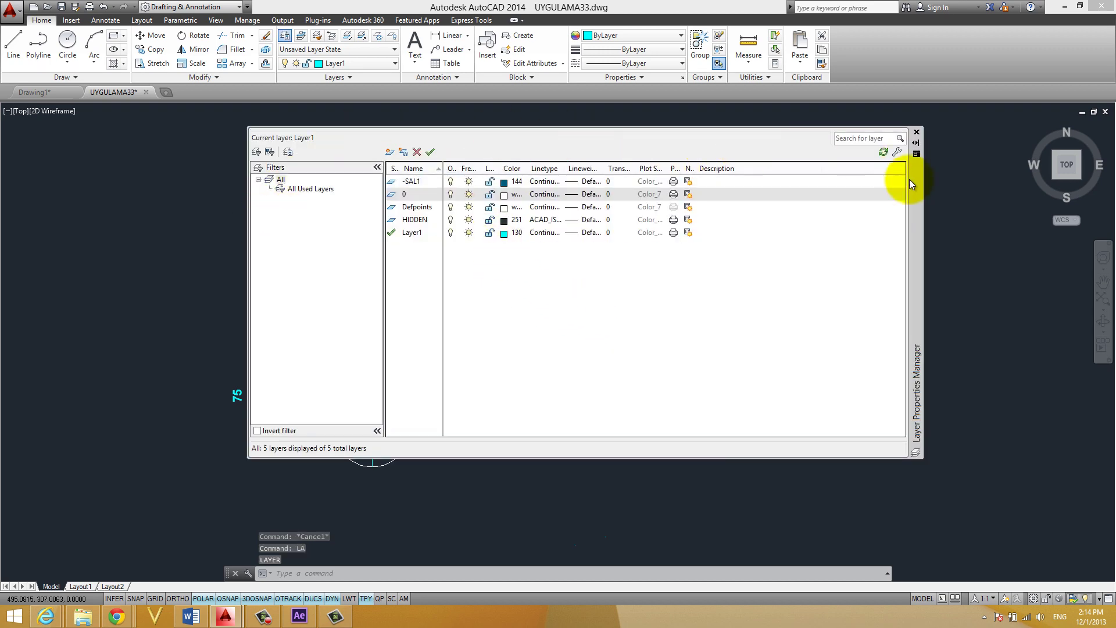
Step: Dock the layer panel across the top and toggle the Defpoints layer off and on
mouse_move(910, 181)
mouse_down()
mouse_move(949, 73)
mouse_move(941, 86)
mouse_up()
mouse_move(663, 343)
middle_down()
mouse_move(703, 397)
mouse_move(630, 328)
middle_up()
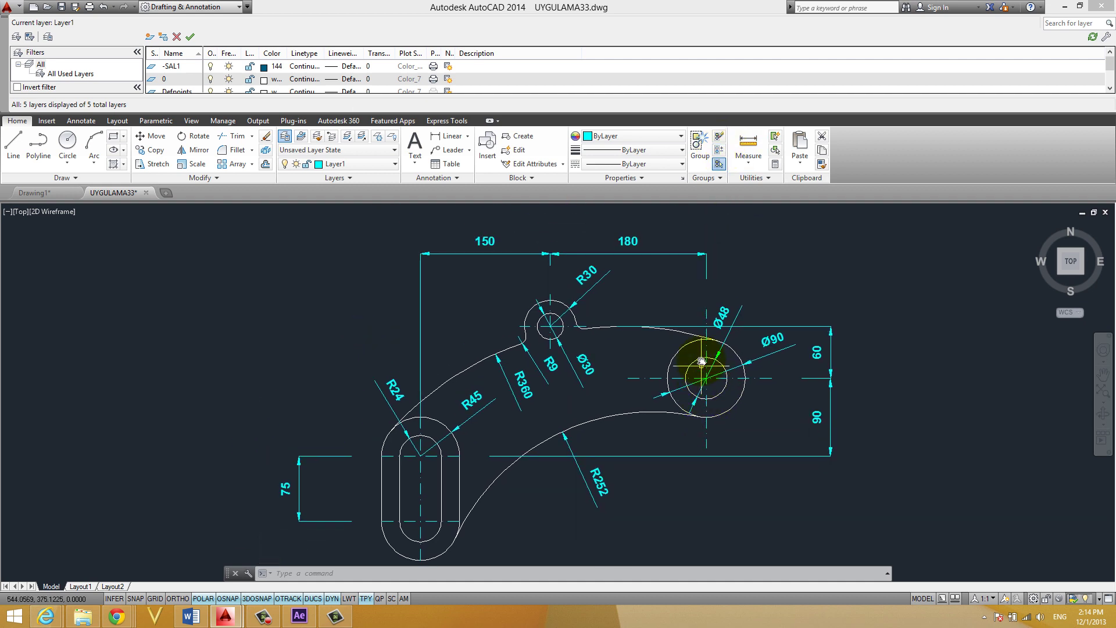
click(689, 323)
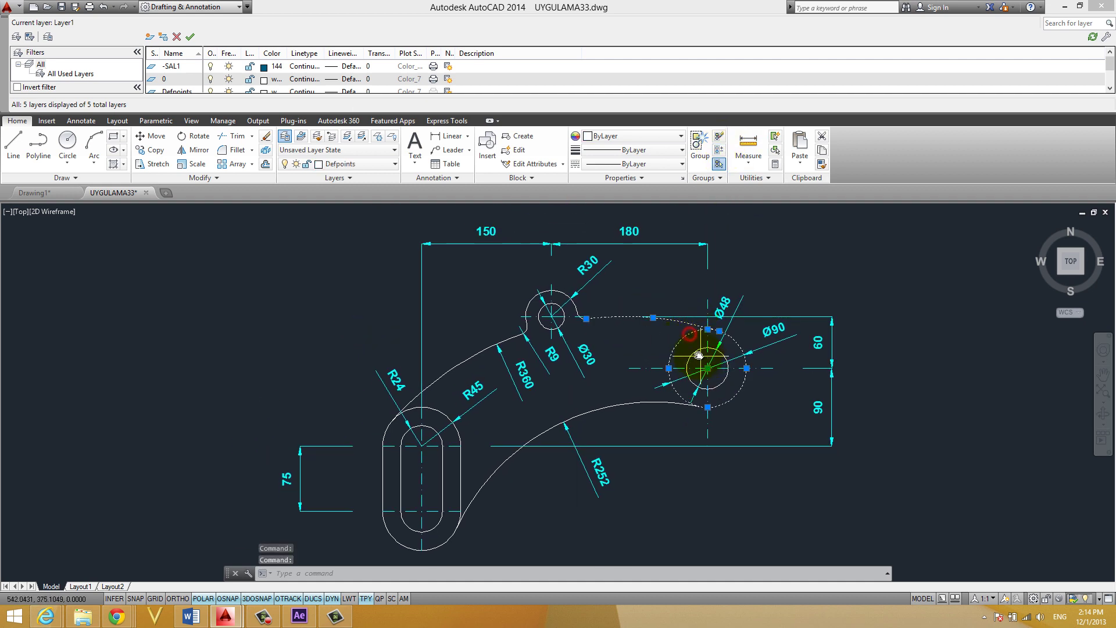
click(697, 353)
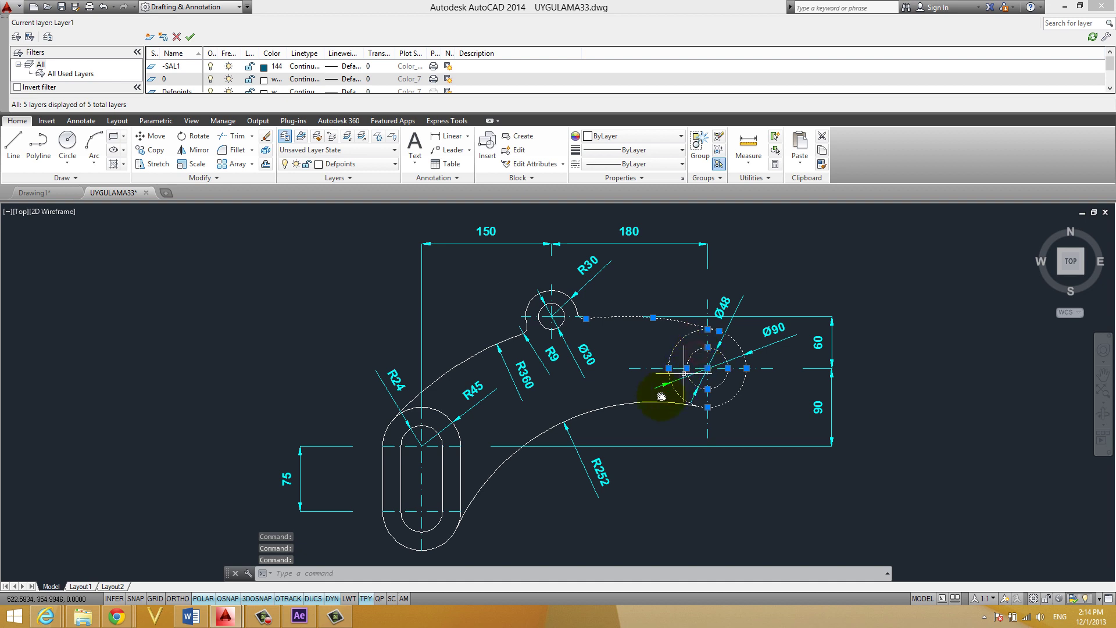
key(Escape)
click(630, 407)
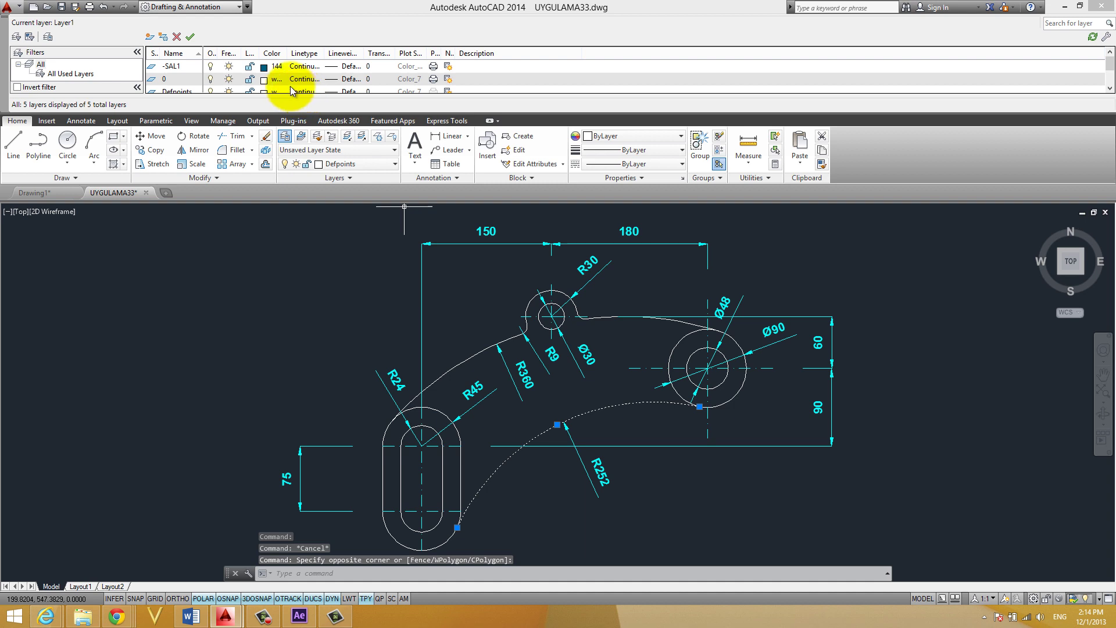
click(210, 92)
click(210, 91)
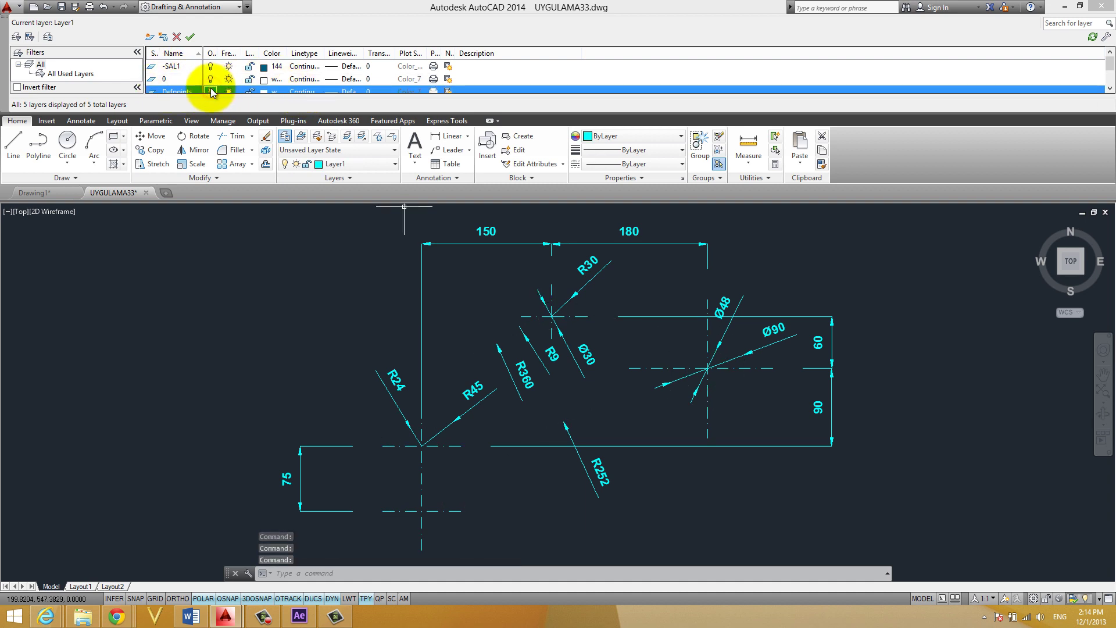
click(210, 92)
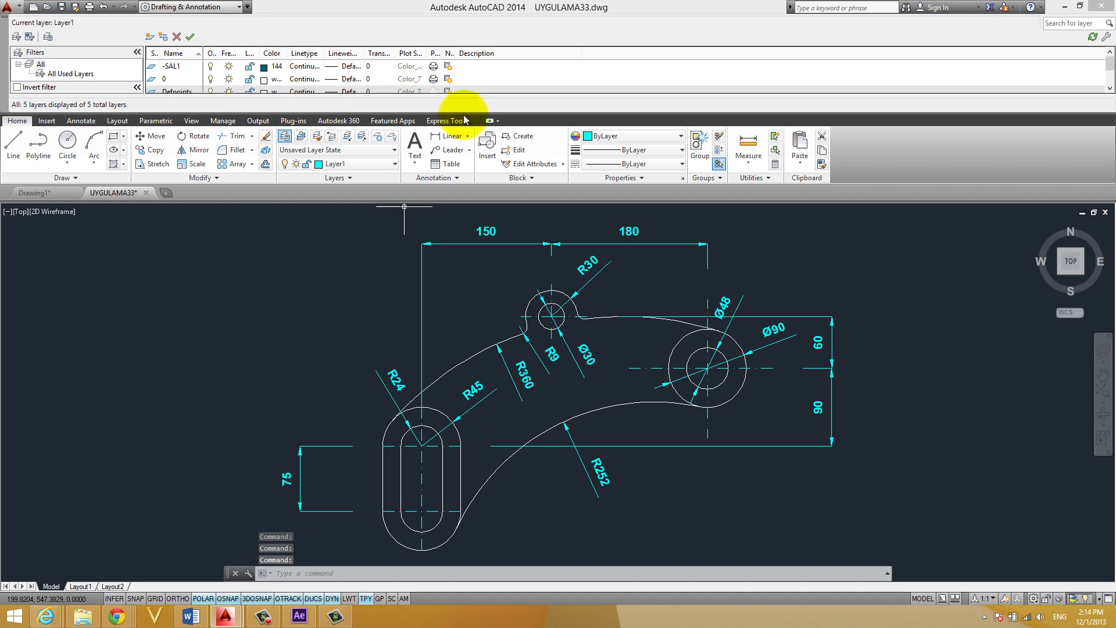
drag(463, 113, 462, 133)
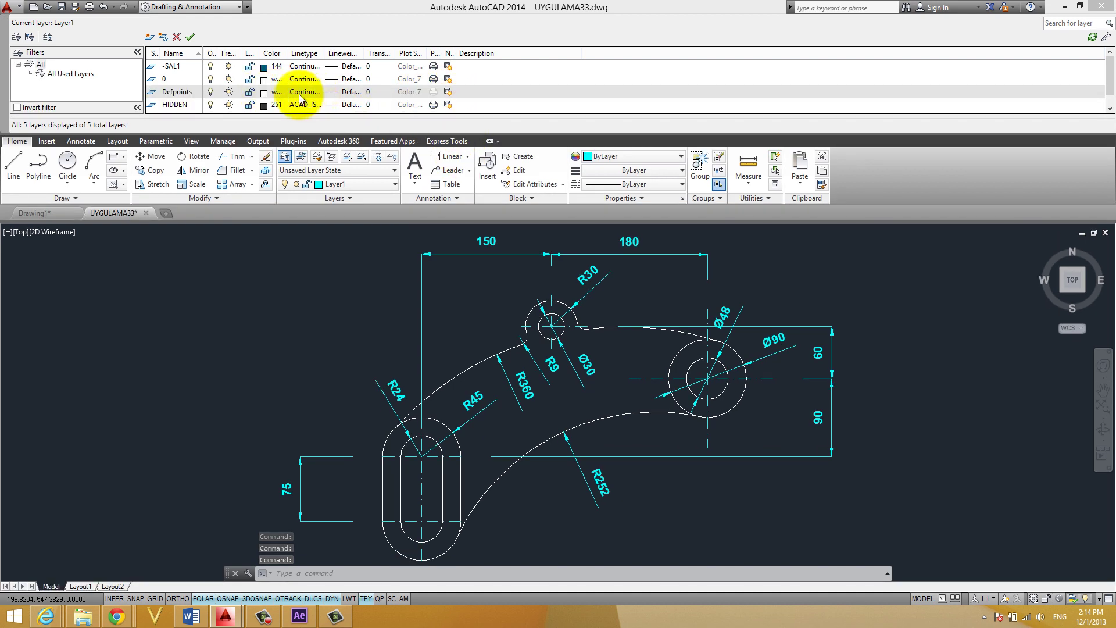
Step: Set Defpoints lineweight to 0.30 mm, turn on lineweight display, and close the layer manager
click(346, 91)
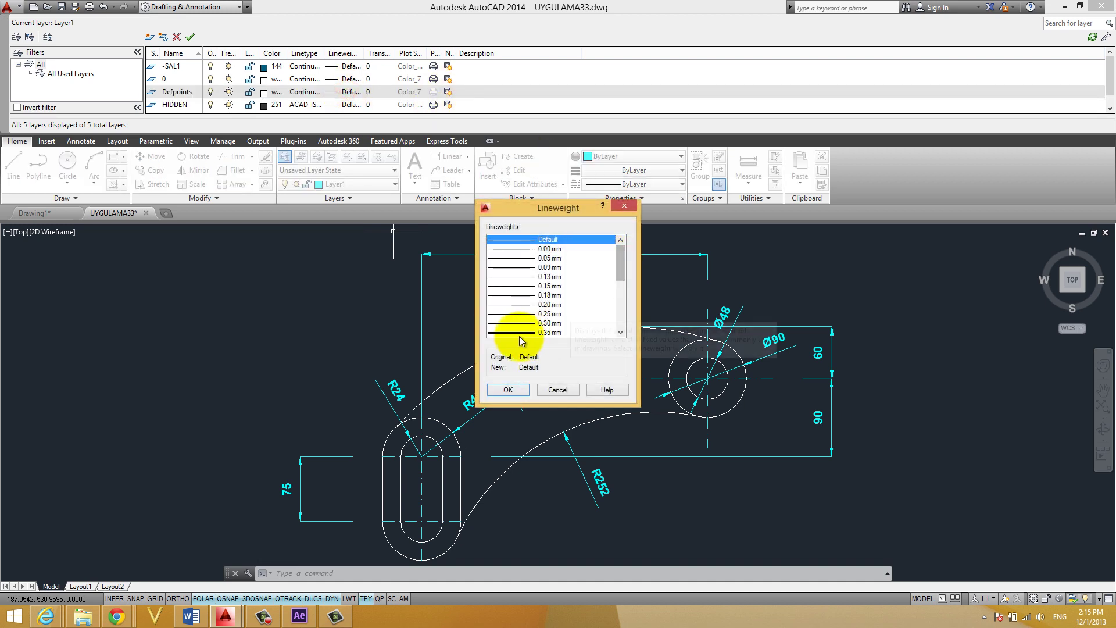
click(528, 322)
click(511, 389)
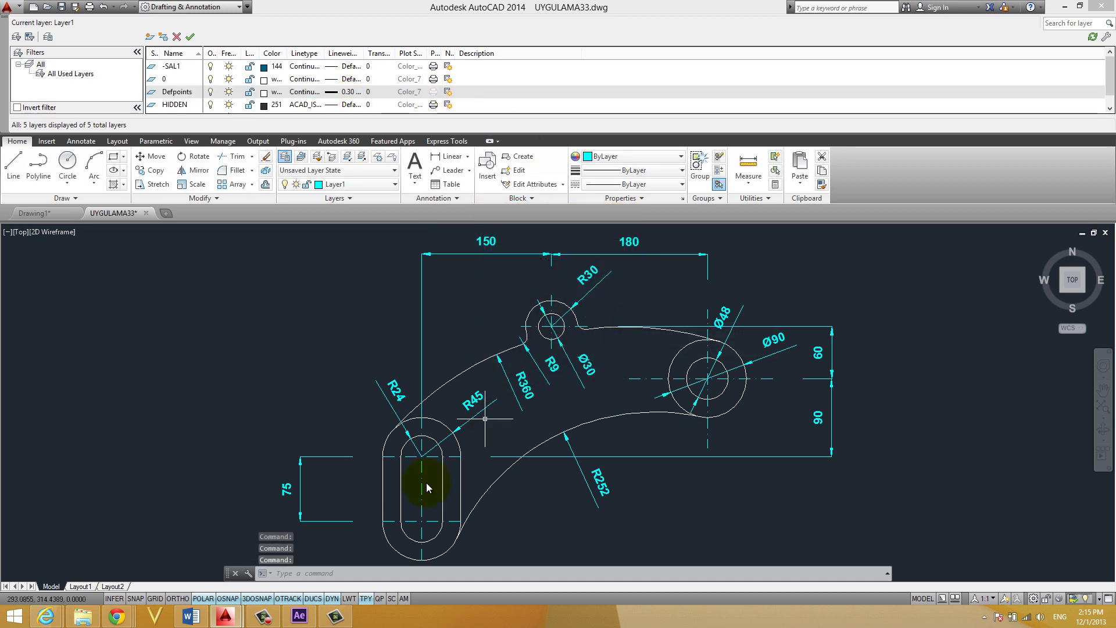
click(352, 600)
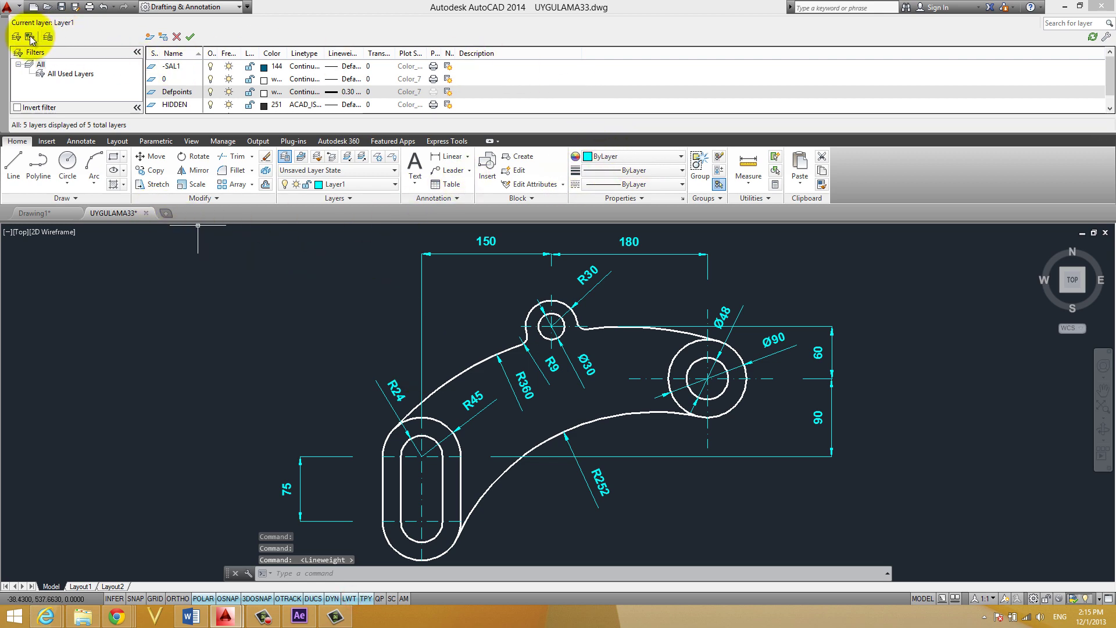
click(4, 18)
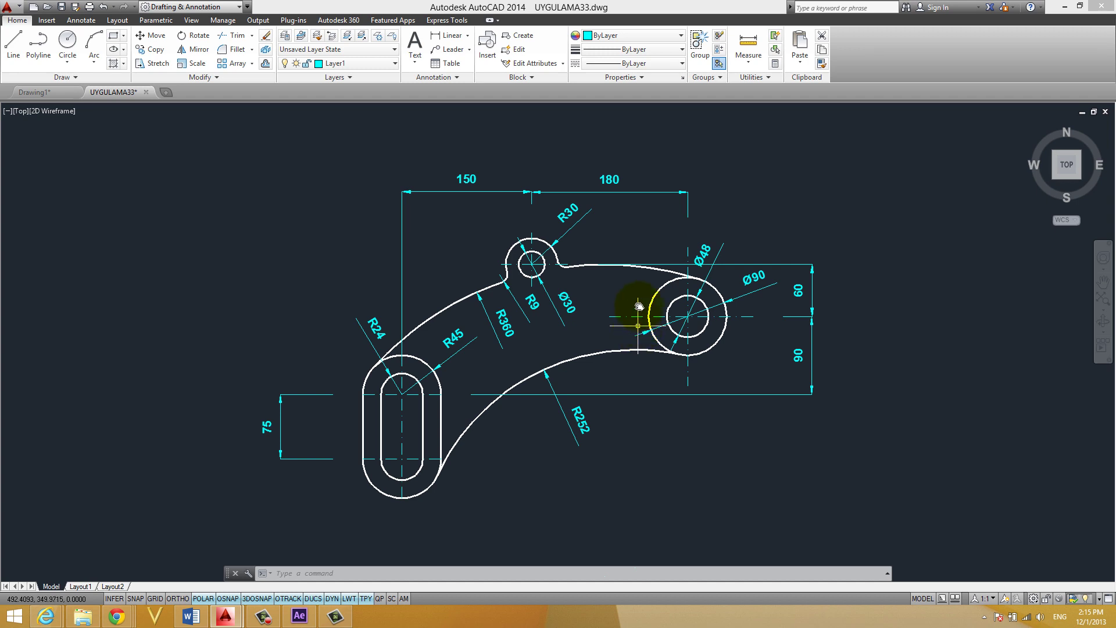
Step: Pan the bracket to the right to free space on its left
middle_drag(644, 361, 630, 372)
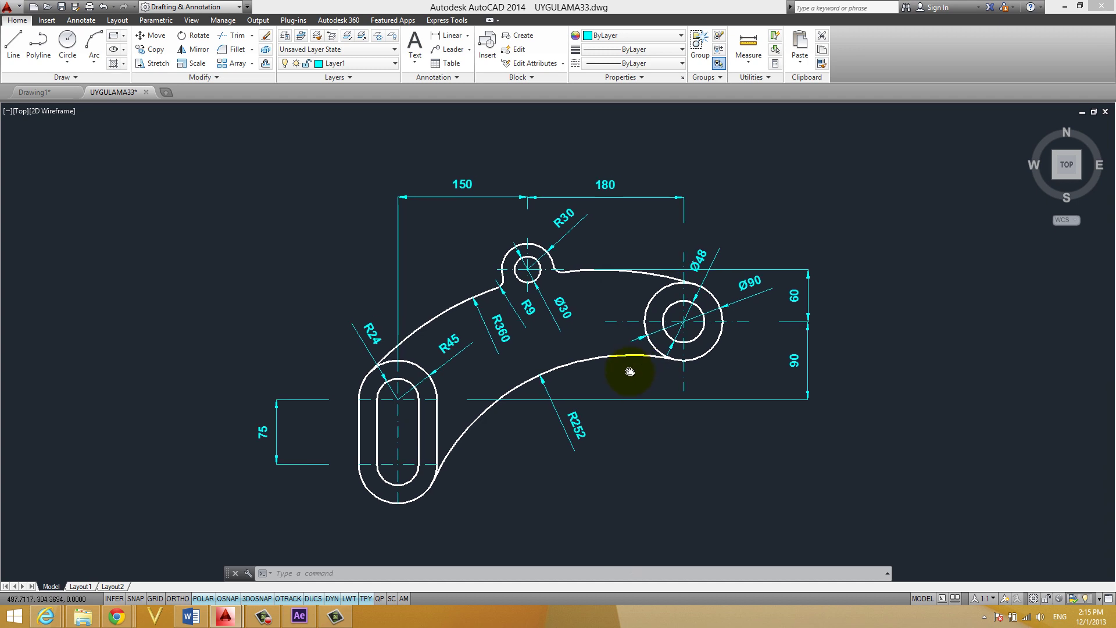
middle_drag(582, 296, 608, 264)
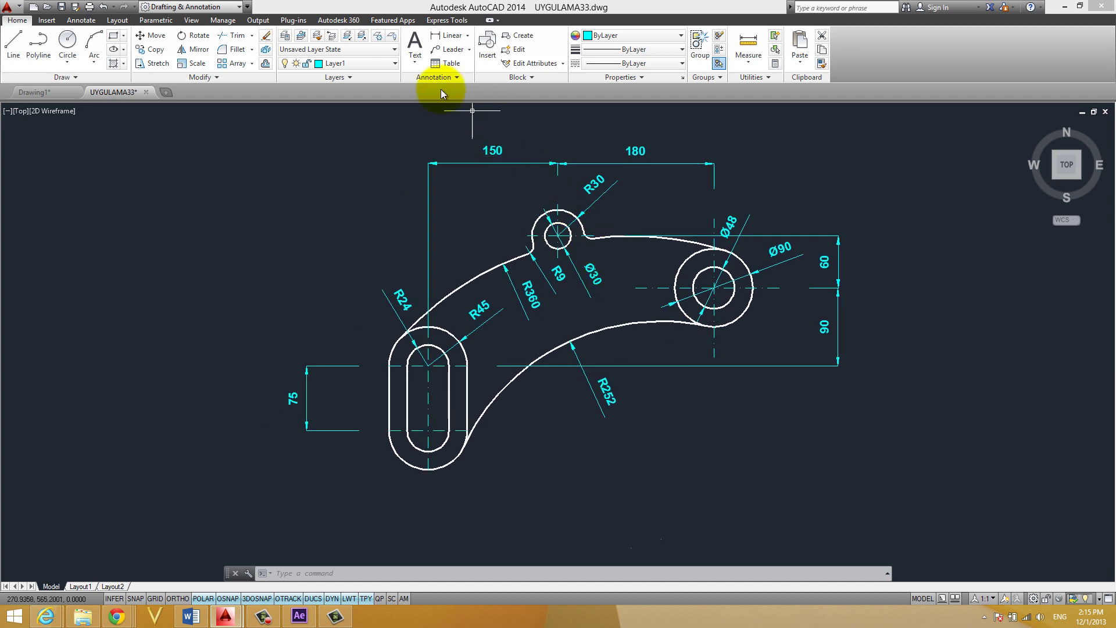
click(467, 37)
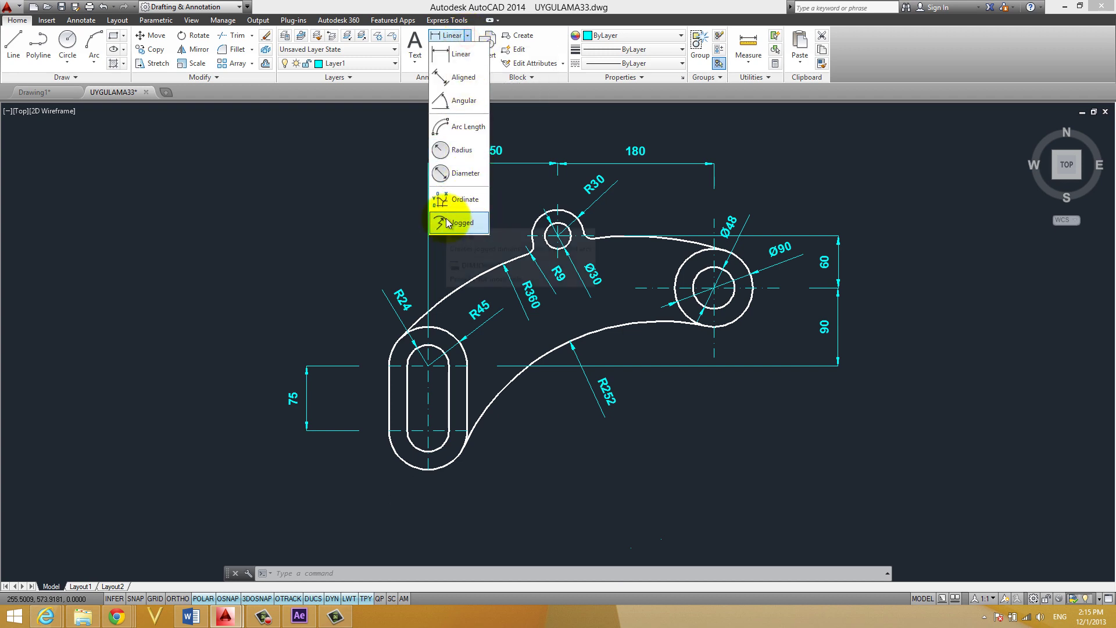
key(Escape)
middle_drag(310, 218, 348, 217)
Step: Draw a large circle to the left of the bracket
text(c)
key(Return)
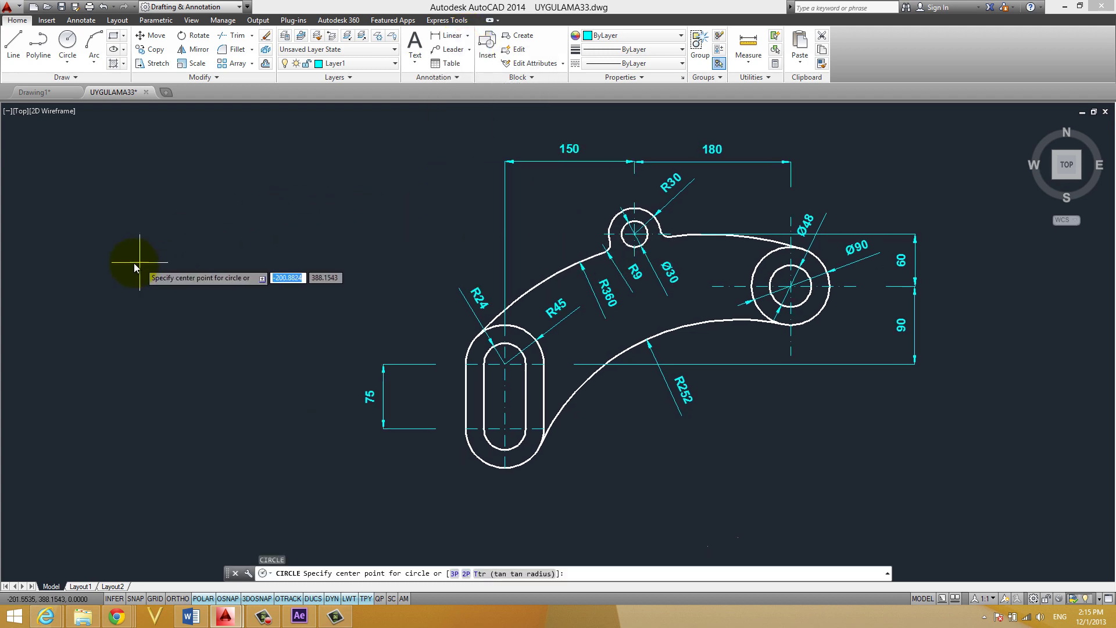
click(132, 262)
click(289, 327)
middle_drag(340, 82, 475, 133)
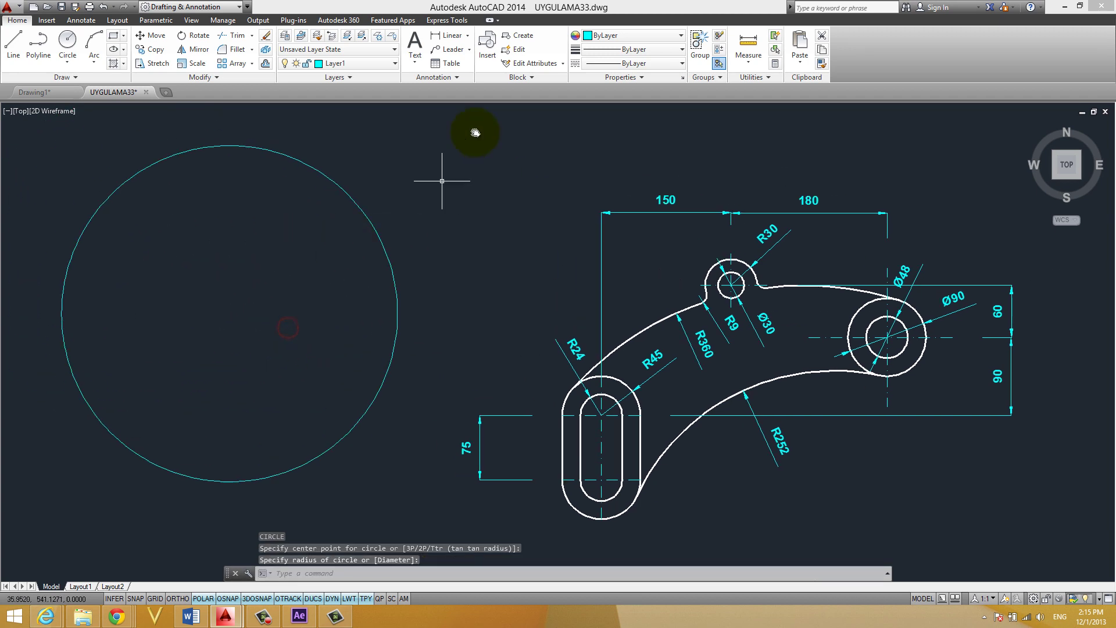
Step: Dimension the large circle's radius as R194, label placed inside the circle
click(468, 36)
click(459, 113)
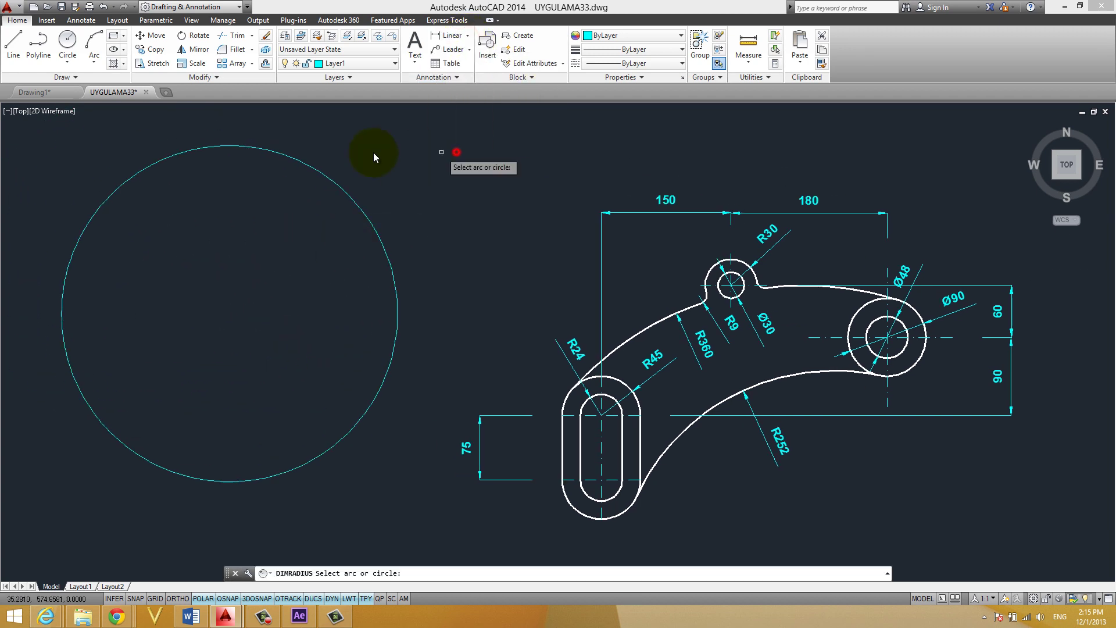
click(190, 150)
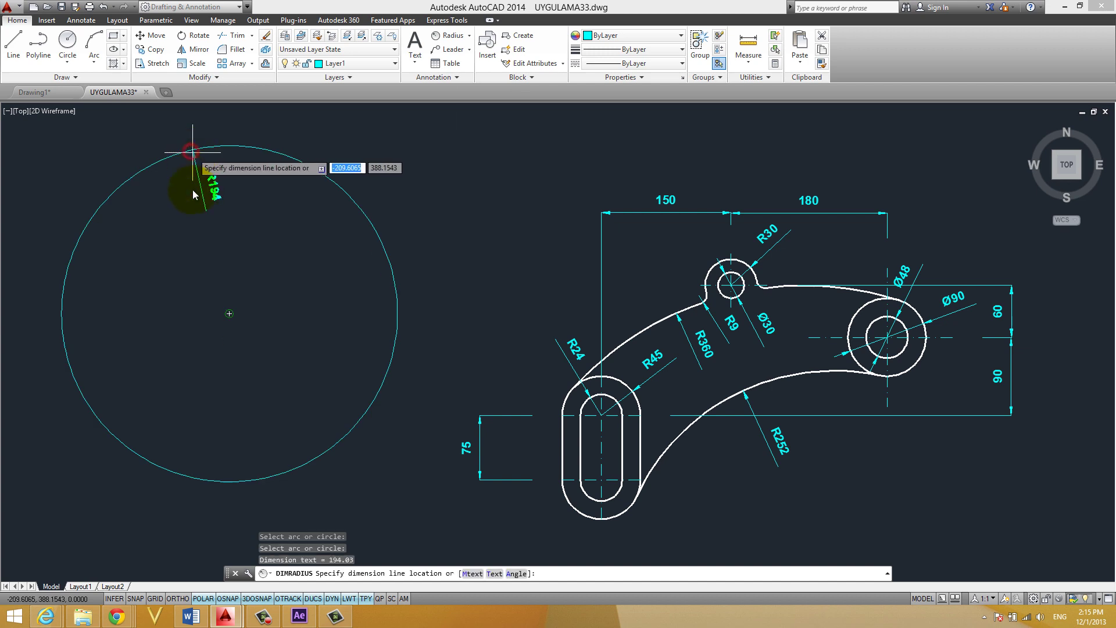
click(207, 293)
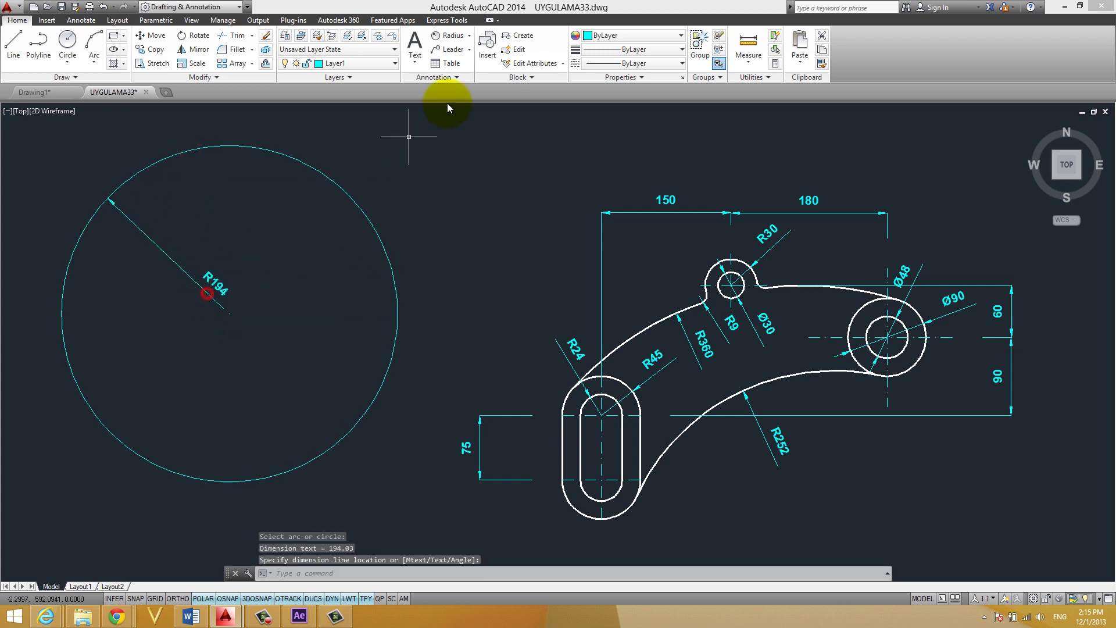
Step: Start a jogged radius dimension on the large circle
click(468, 35)
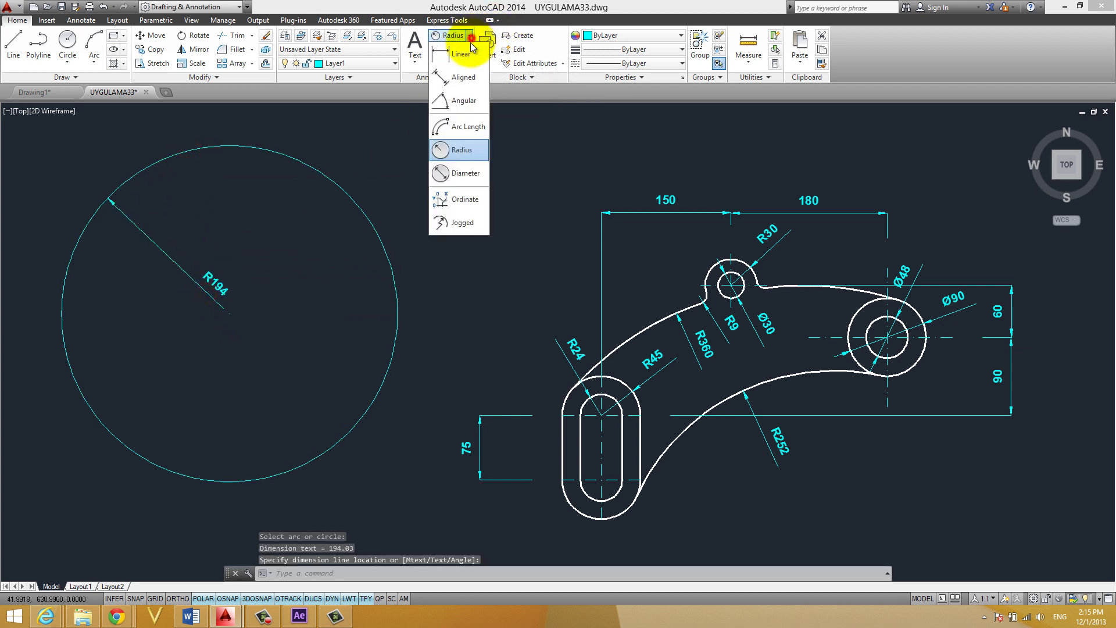
click(463, 232)
click(170, 263)
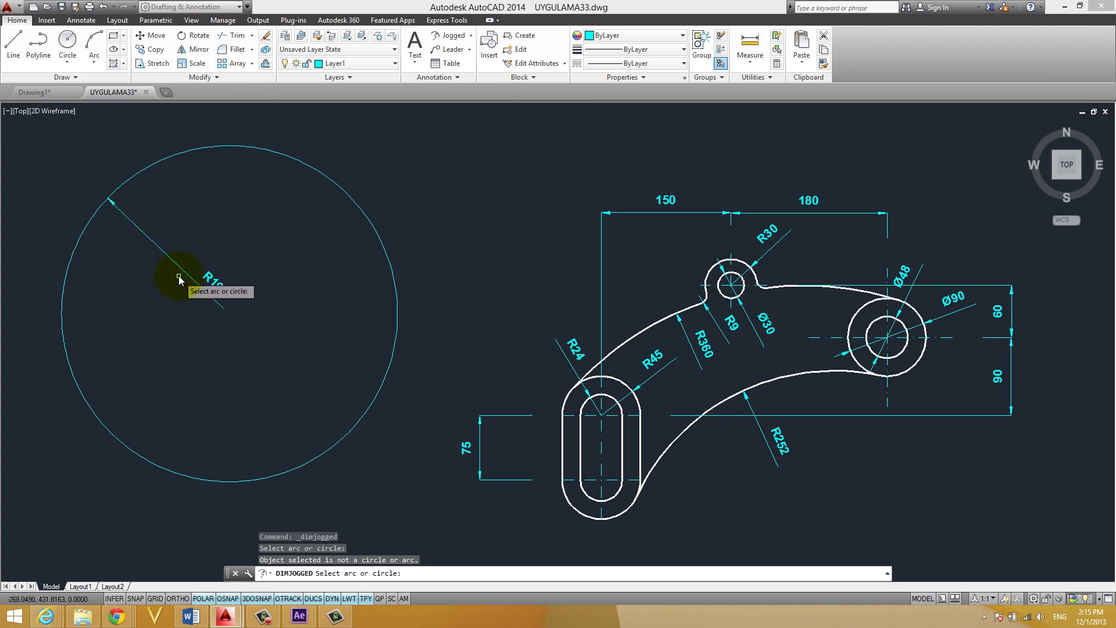
Step: Add a trial jogged radius dimension to the large circle
middle_drag(185, 271, 241, 271)
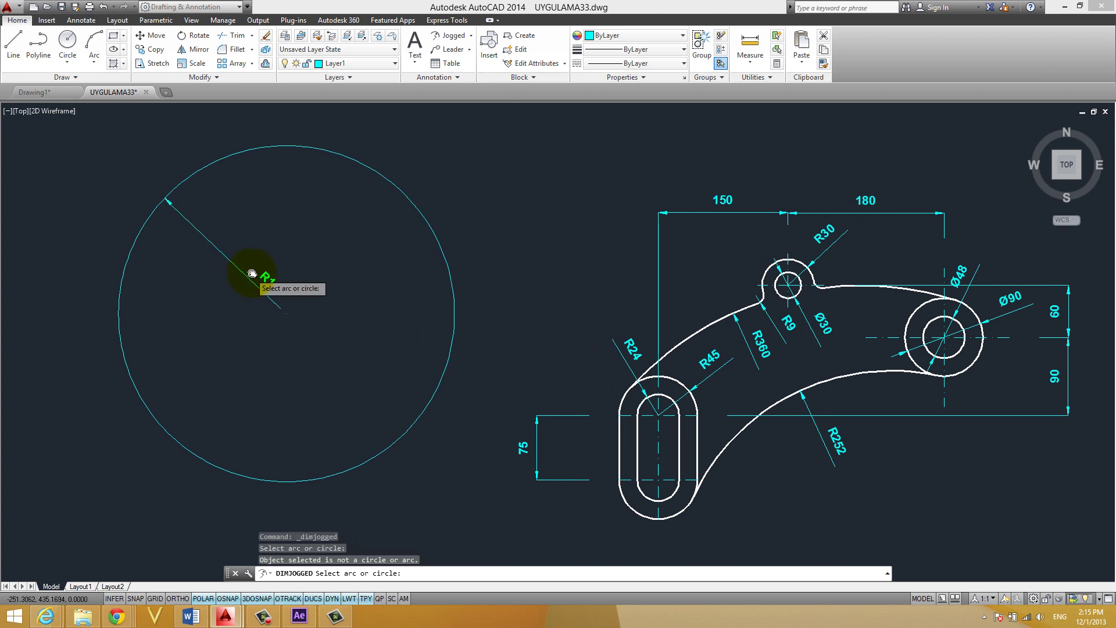
click(284, 143)
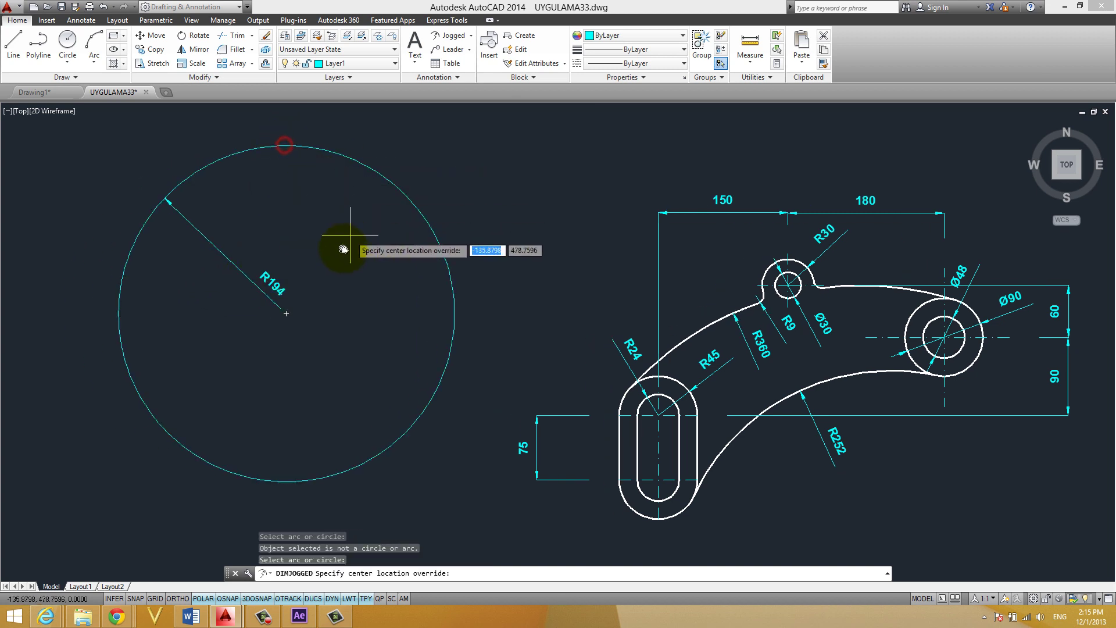
click(283, 312)
click(340, 256)
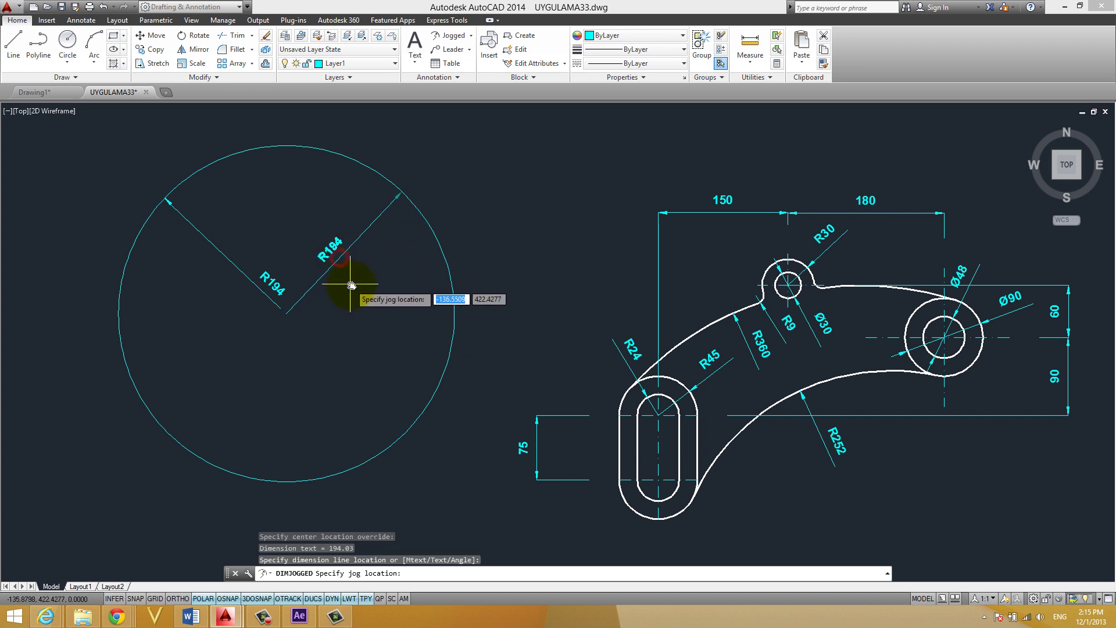
click(356, 302)
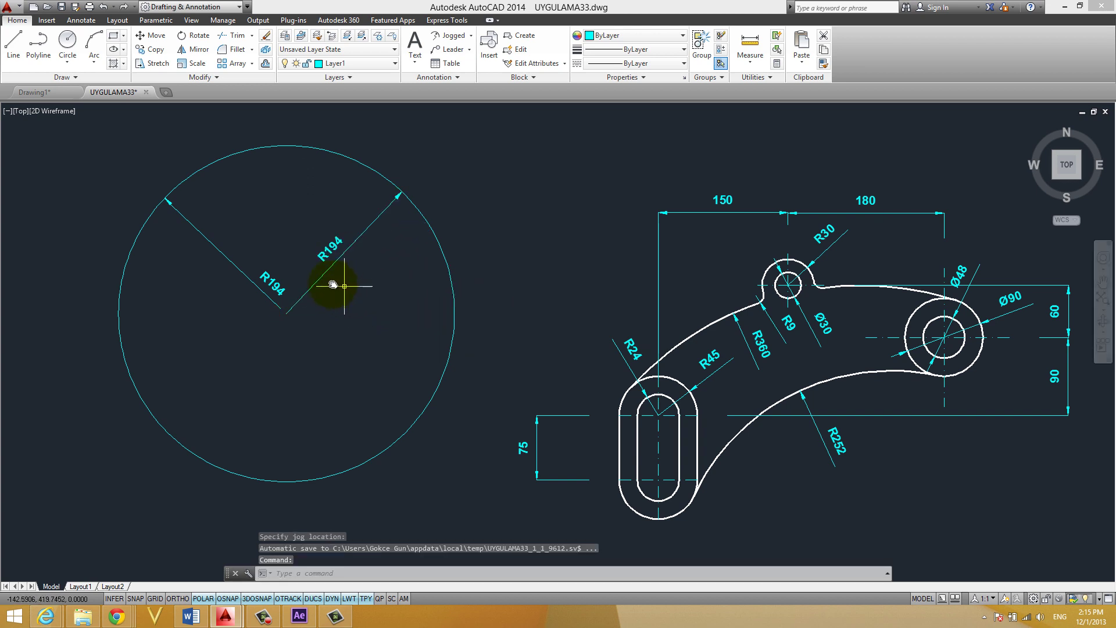
Step: Delete that trial jogged dimension
click(340, 267)
text(d)
key(Escape)
click(368, 298)
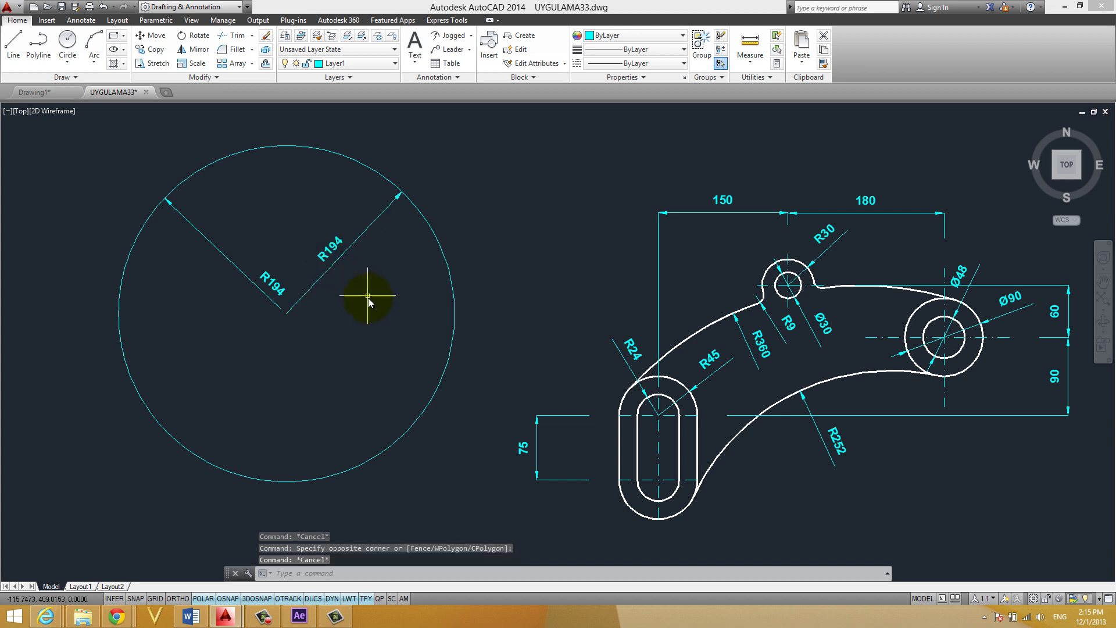
click(314, 244)
text(d)
key(Delete)
key(Escape)
key(Escape)
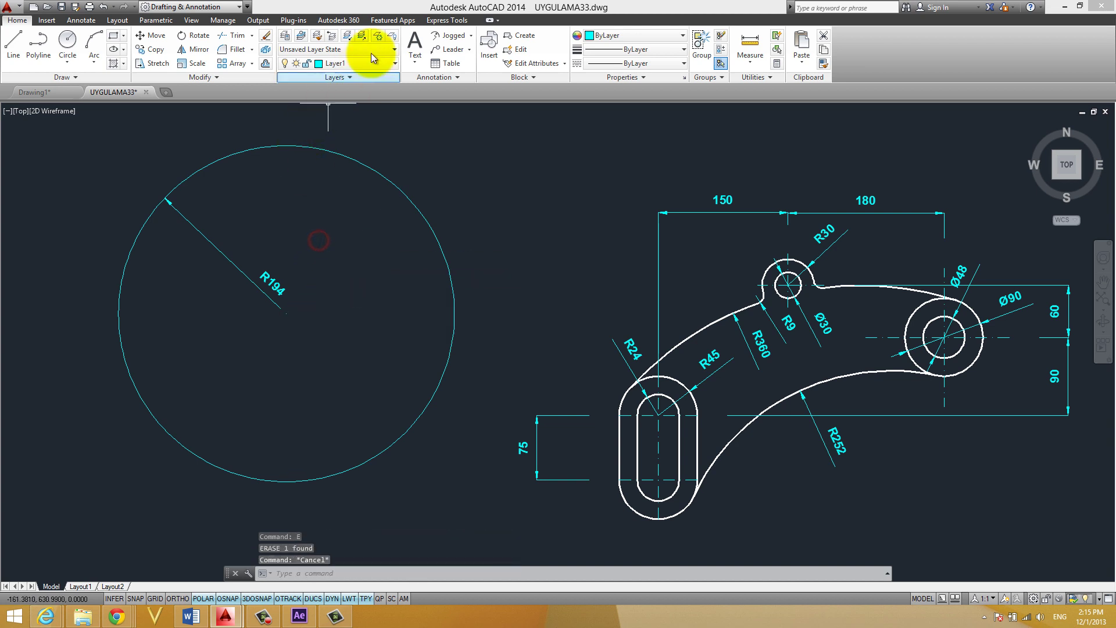
Step: Dimension the large circle with a jogged R194 radius, centre override up-right
click(447, 35)
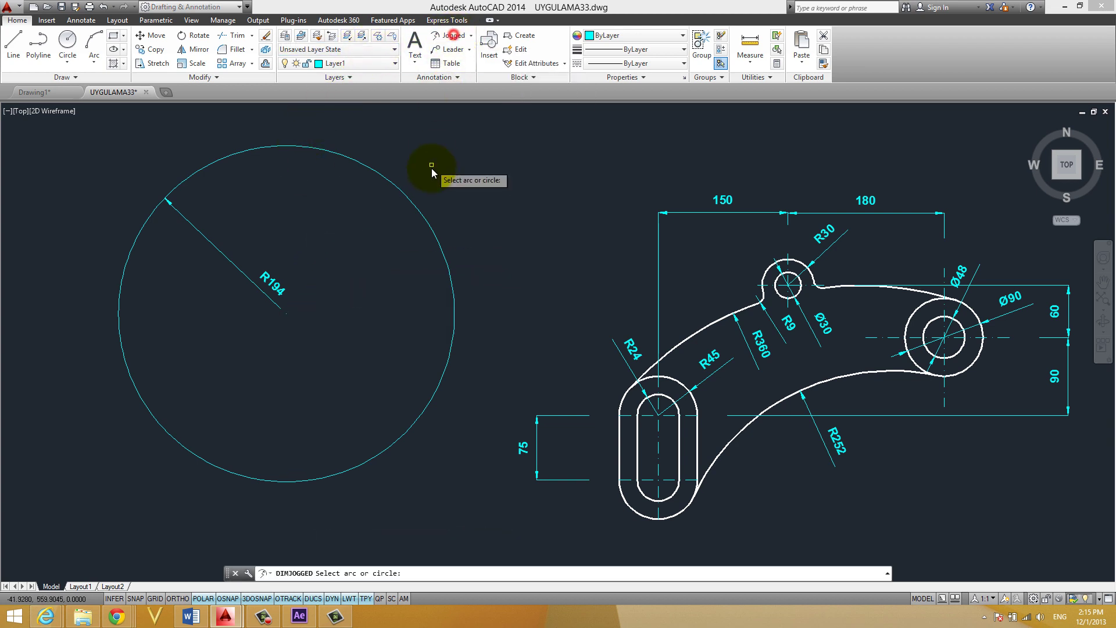
click(409, 200)
click(609, 150)
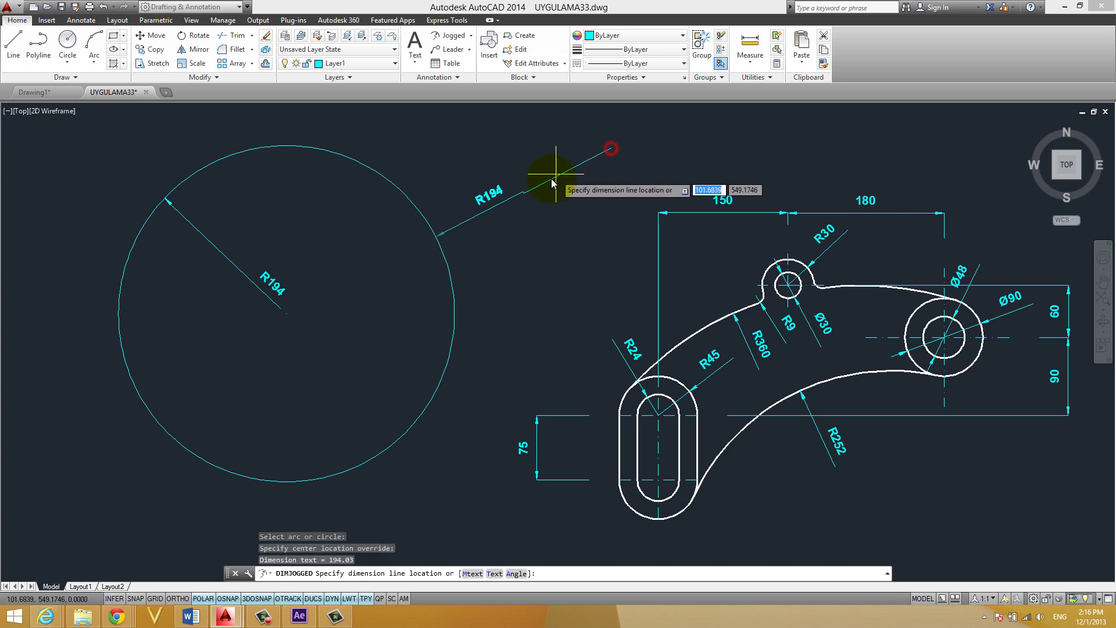
click(494, 175)
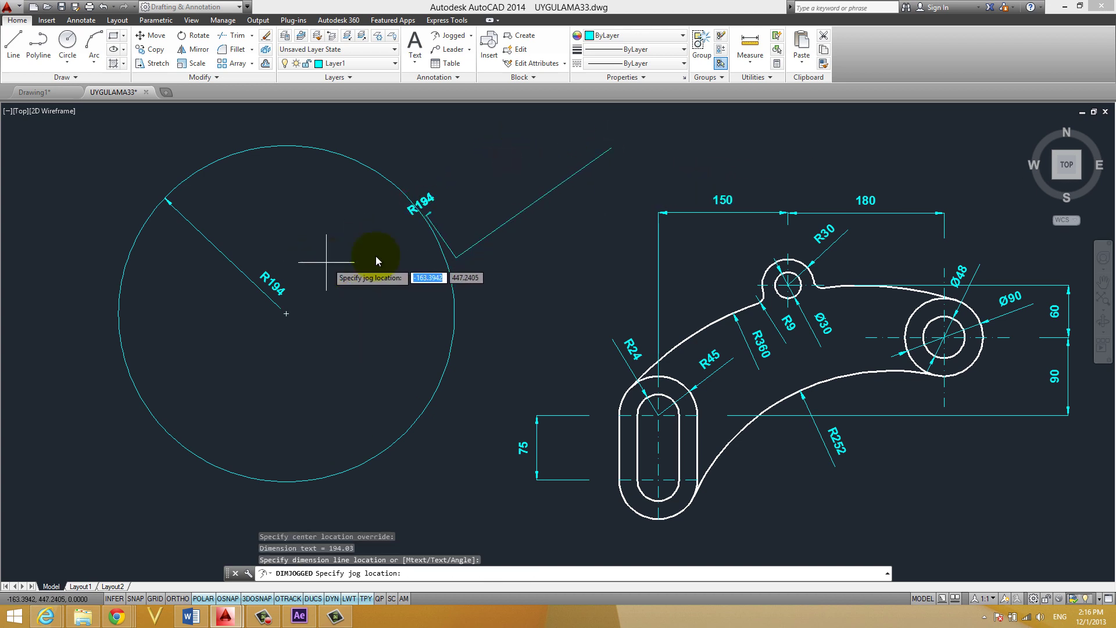
click(505, 193)
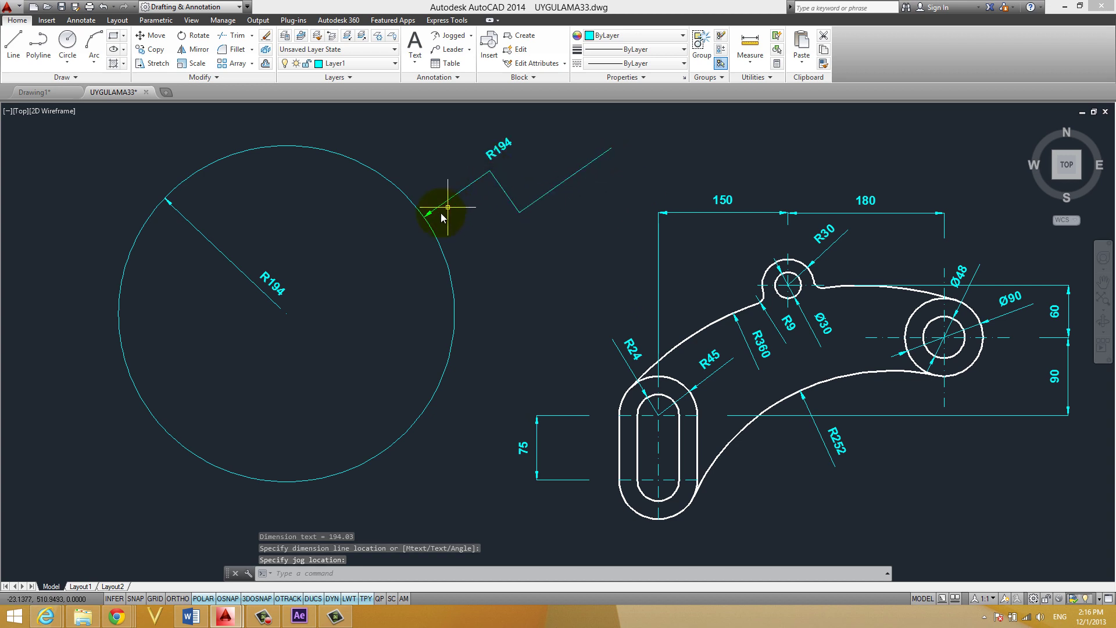
Step: Erase the R194 circle together with its jogged dimension
click(584, 208)
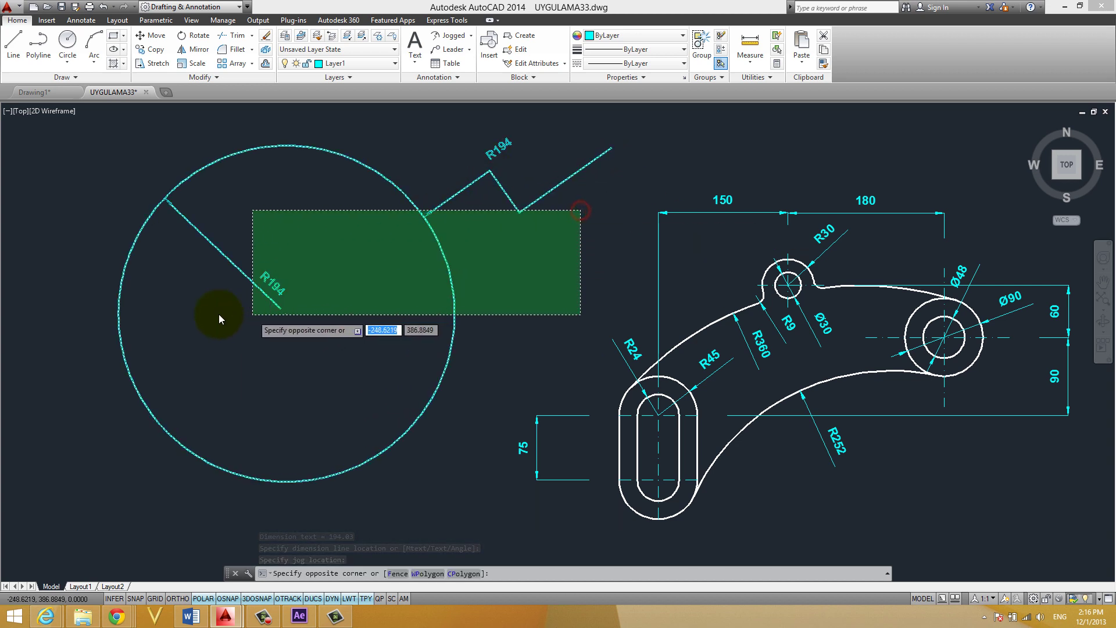
click(117, 312)
text(e)
key(Return)
key(Escape)
key(Escape)
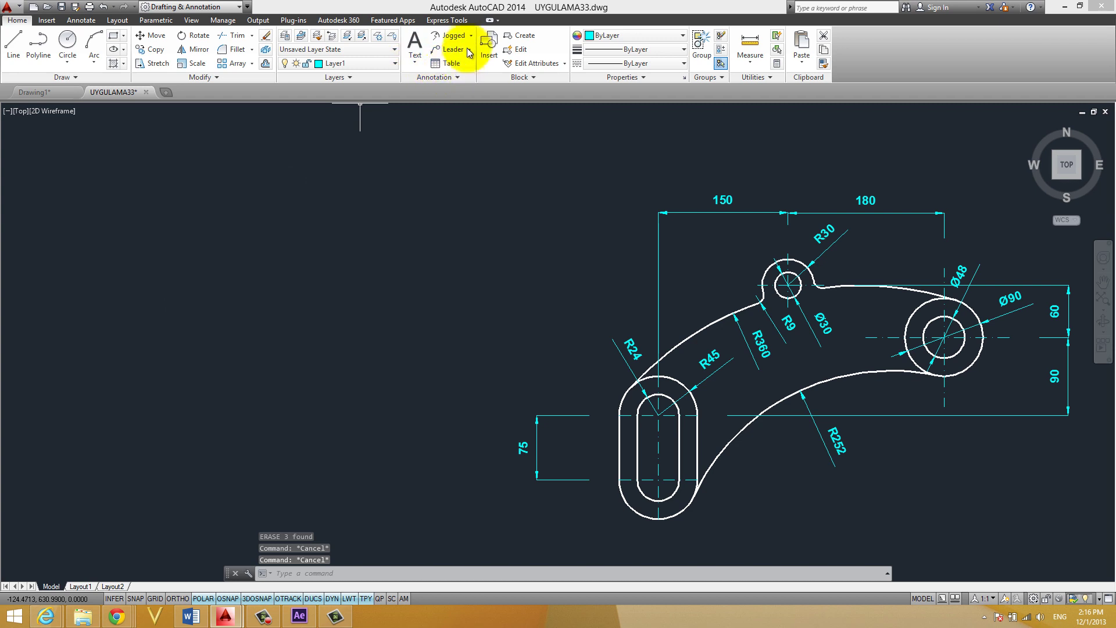
Step: In empty space, draw a left upright, a bottom line and a vertical riser
click(471, 36)
key(Escape)
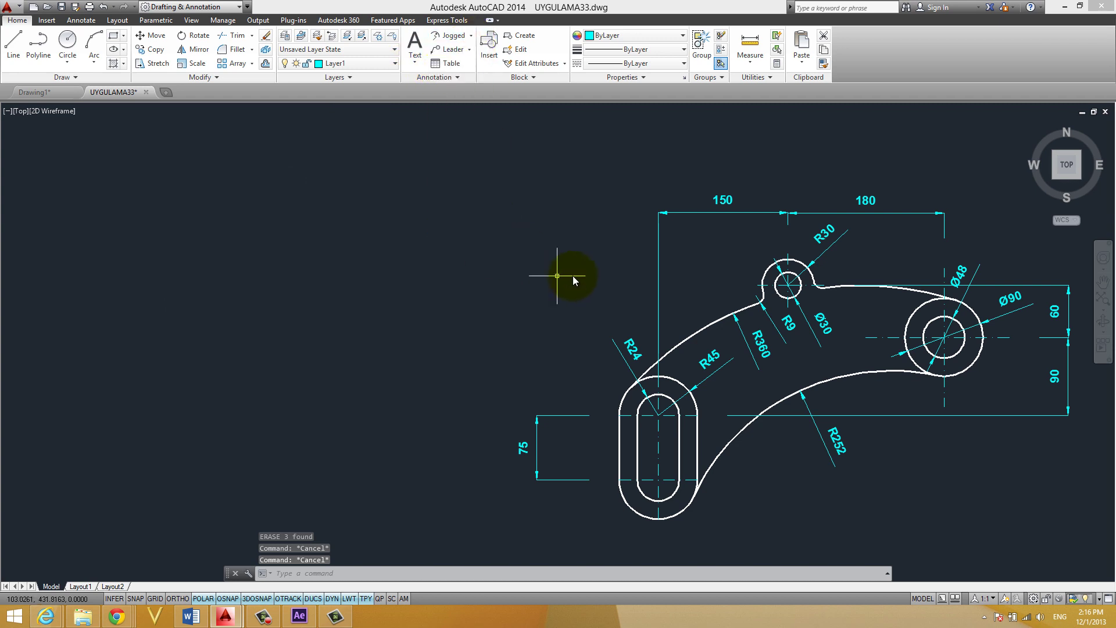
mouse_move(573, 275)
middle_down()
mouse_move(430, 239)
mouse_move(636, 279)
middle_up()
middle_drag(425, 248, 480, 285)
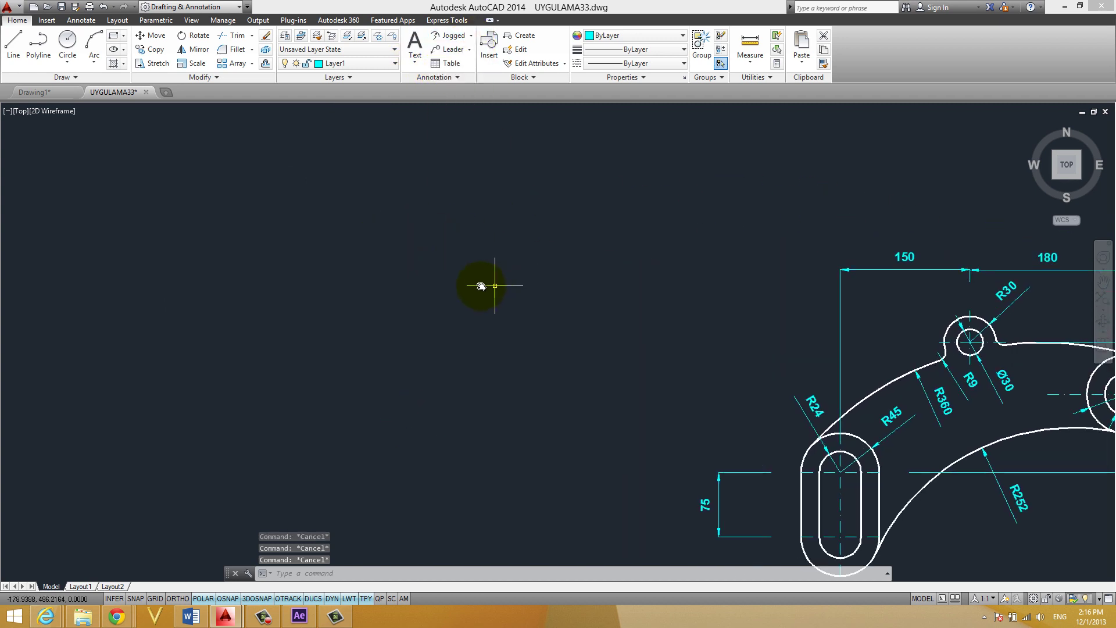
text(l)
key(Return)
click(215, 184)
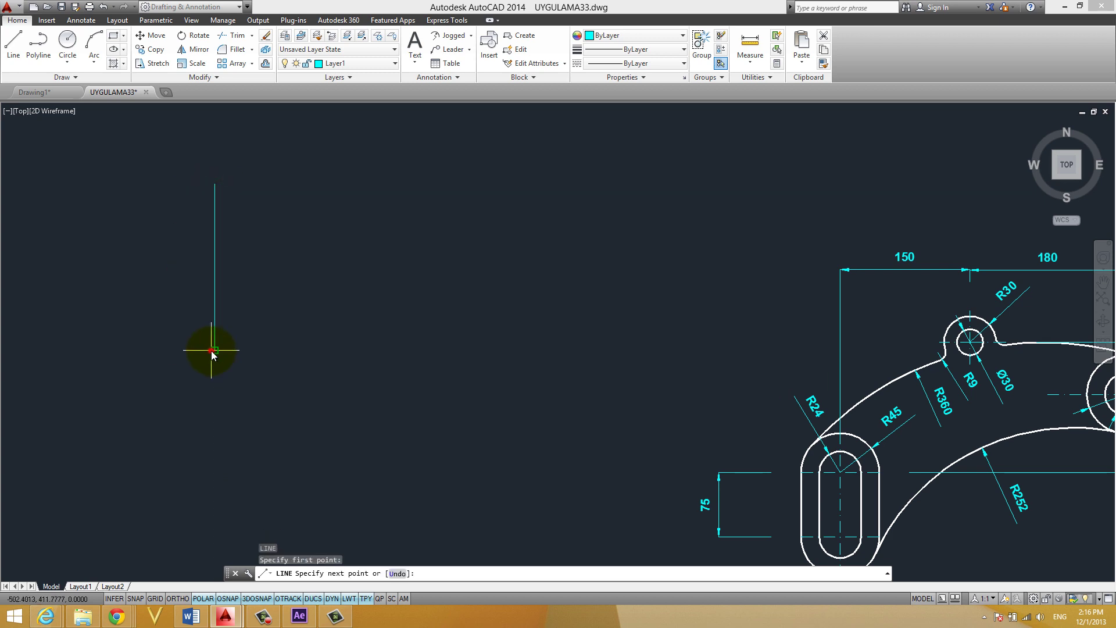
click(215, 349)
click(434, 350)
click(434, 278)
key(Return)
key(Return)
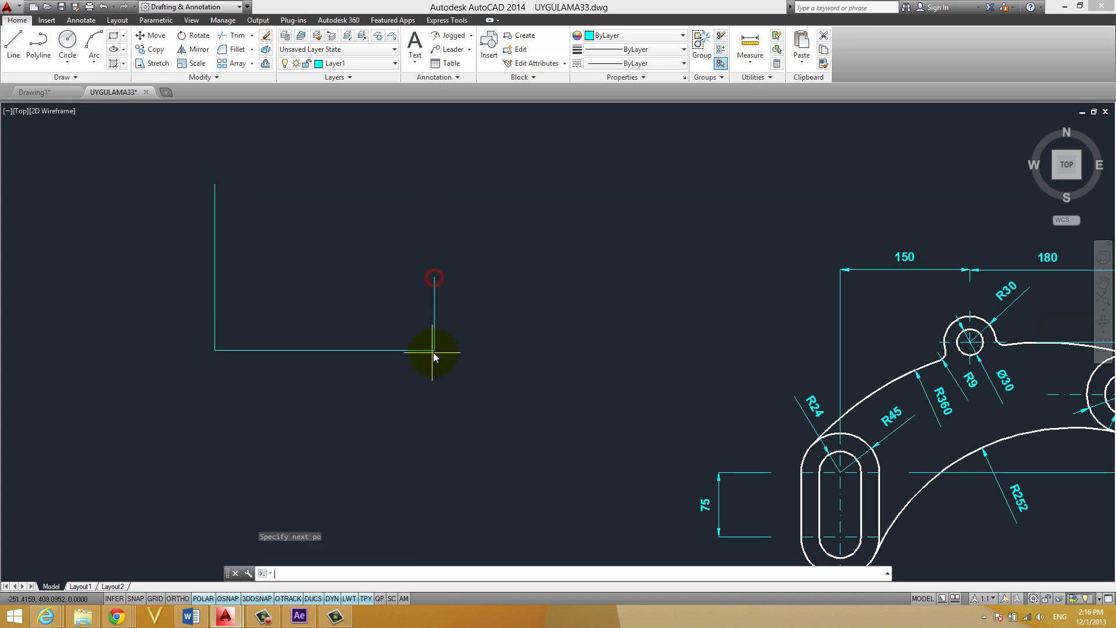
Step: Extend the bottom line right and finish with a short vertical line
click(436, 350)
click(660, 350)
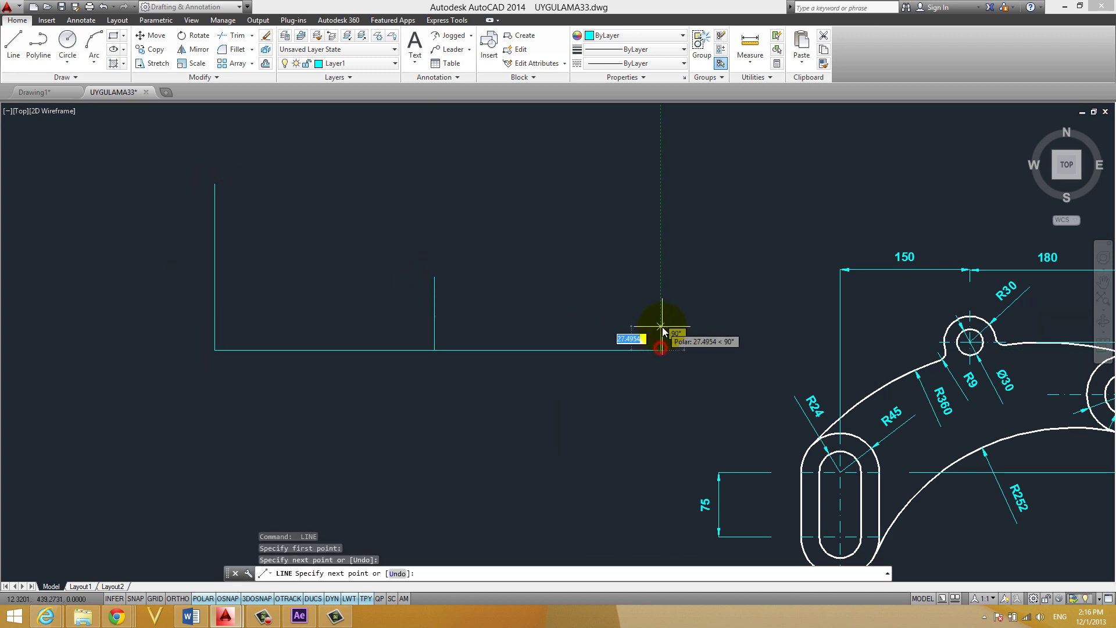
click(661, 325)
key(Return)
key(Escape)
key(Escape)
middle_drag(540, 327, 525, 333)
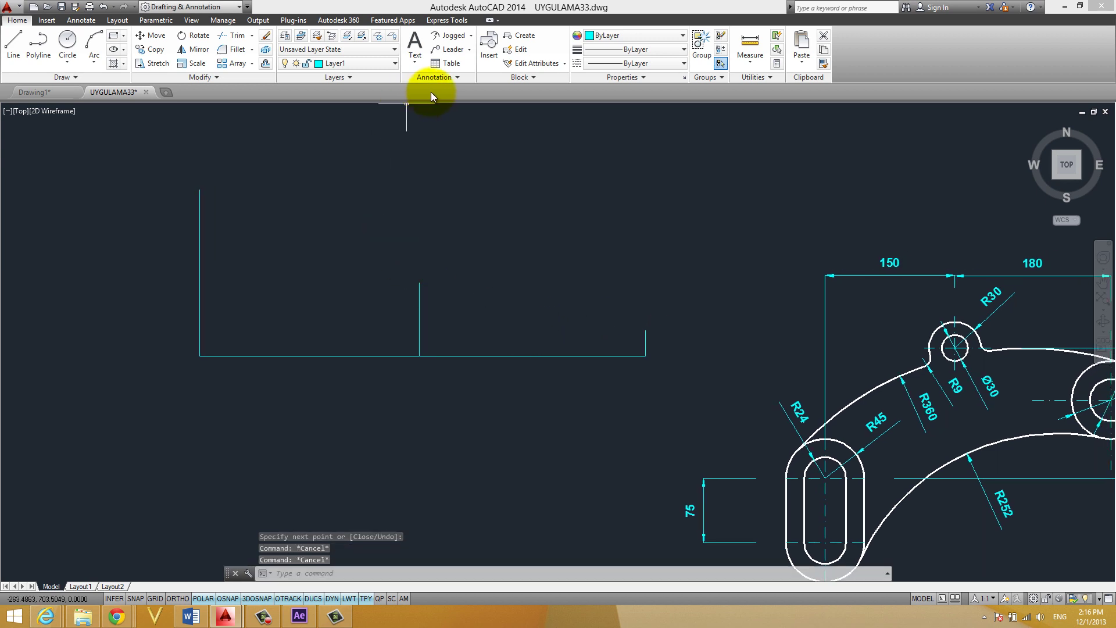
Step: Move the profile so its lower-left corner sits at 0,0
click(689, 396)
click(57, 194)
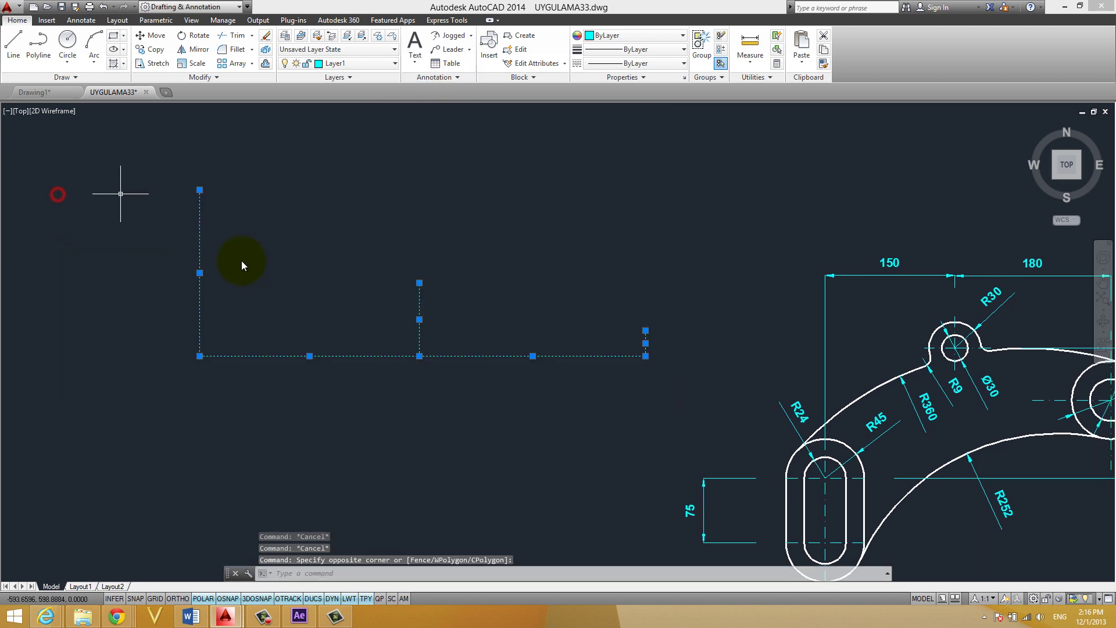
text(m)
key(Return)
click(198, 357)
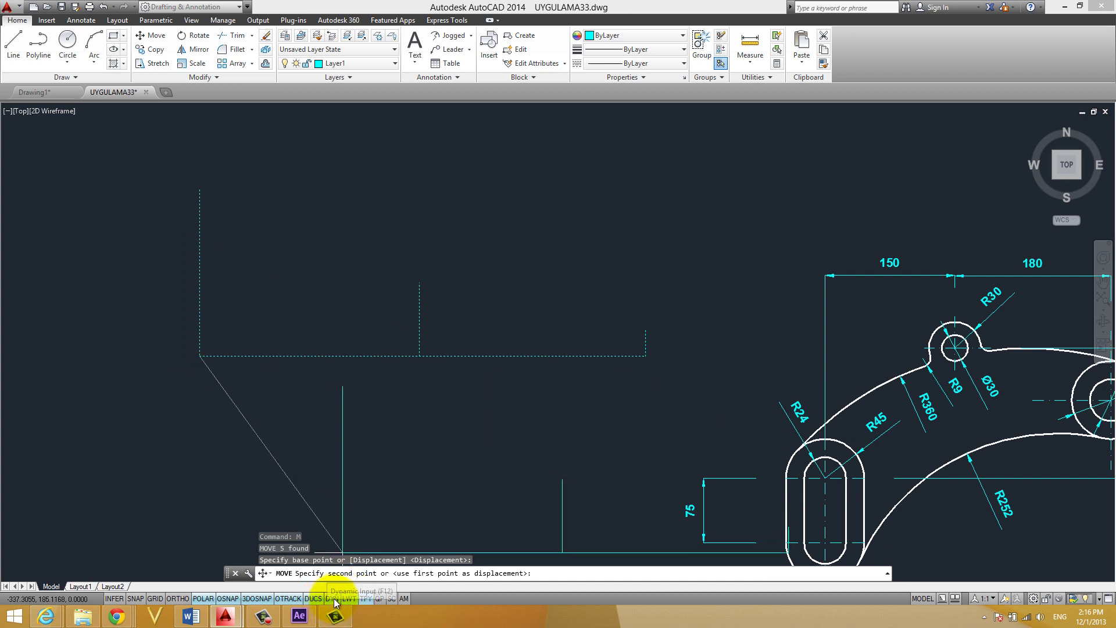
text(0,0)
key(Return)
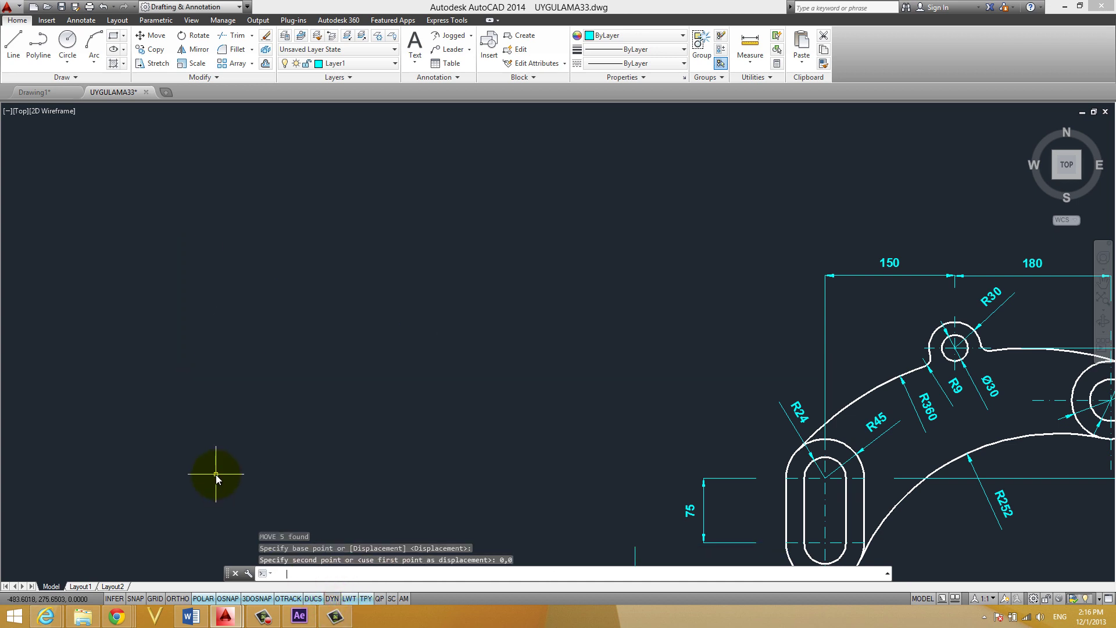
mouse_move(349, 456)
middle_down()
mouse_move(462, 348)
mouse_move(529, 311)
mouse_move(341, 339)
middle_up()
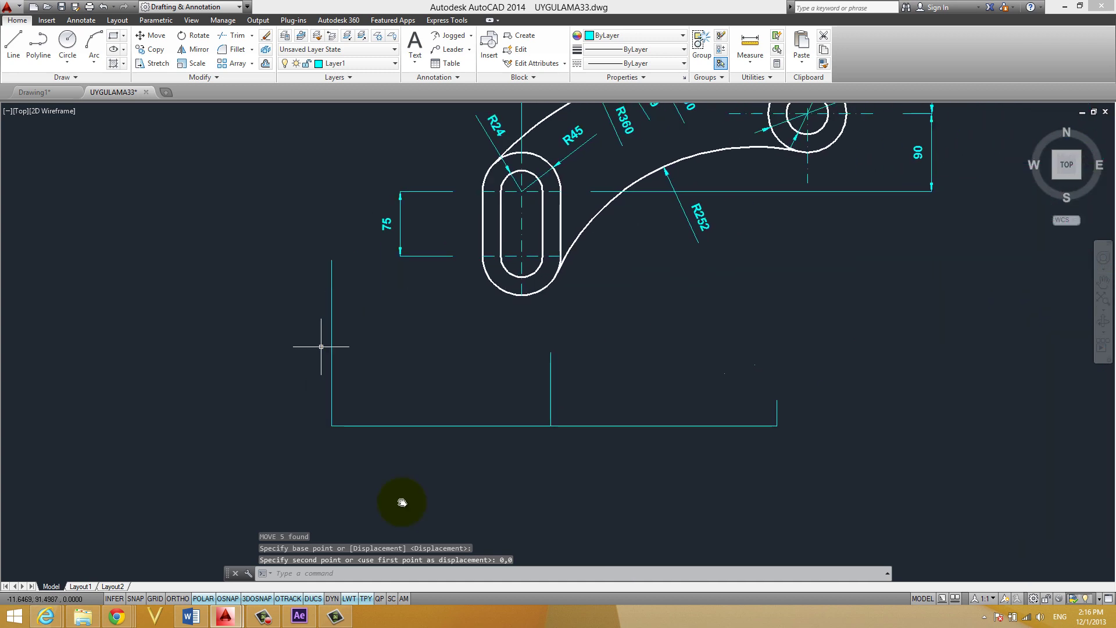
Step: Add ordinate dimensions 0, 254 and 515 below the profile's bottom corners
click(332, 599)
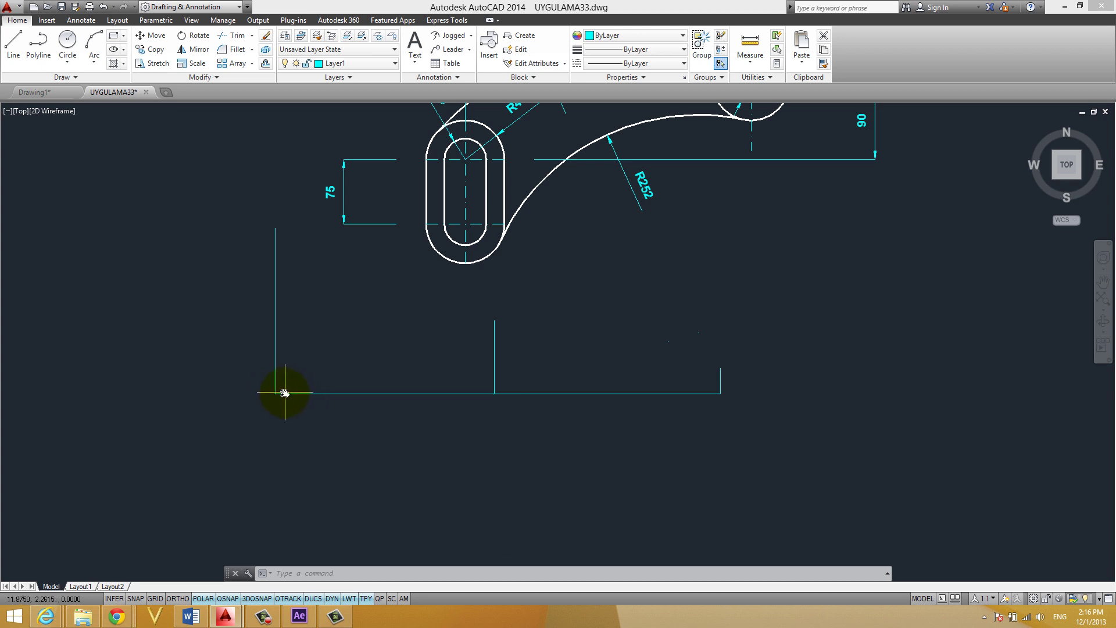
click(470, 36)
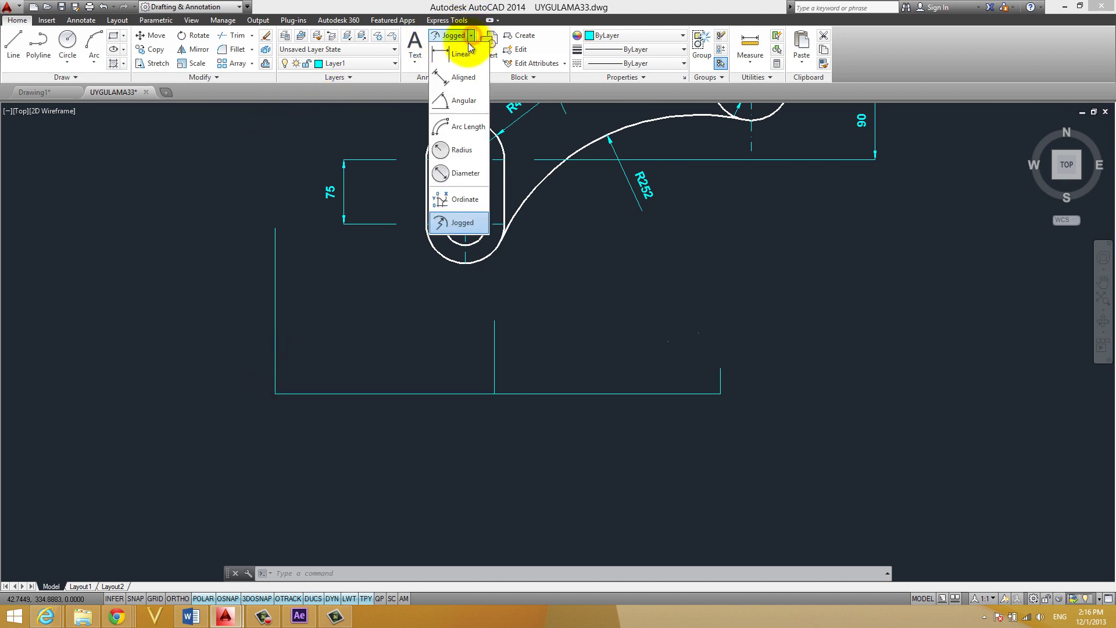
click(465, 200)
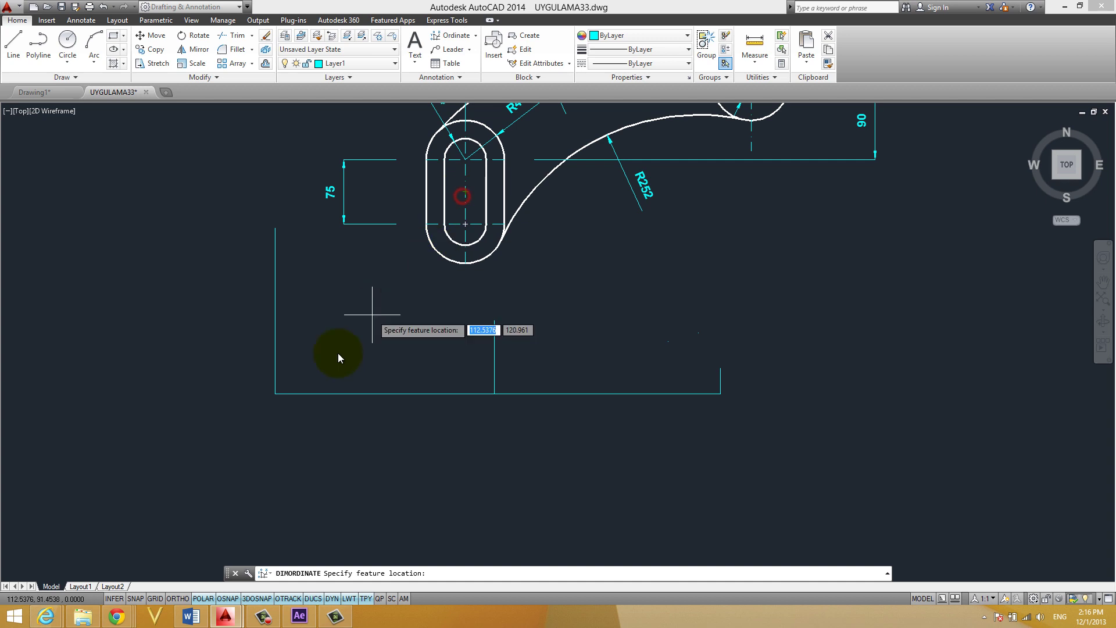
click(275, 394)
click(261, 494)
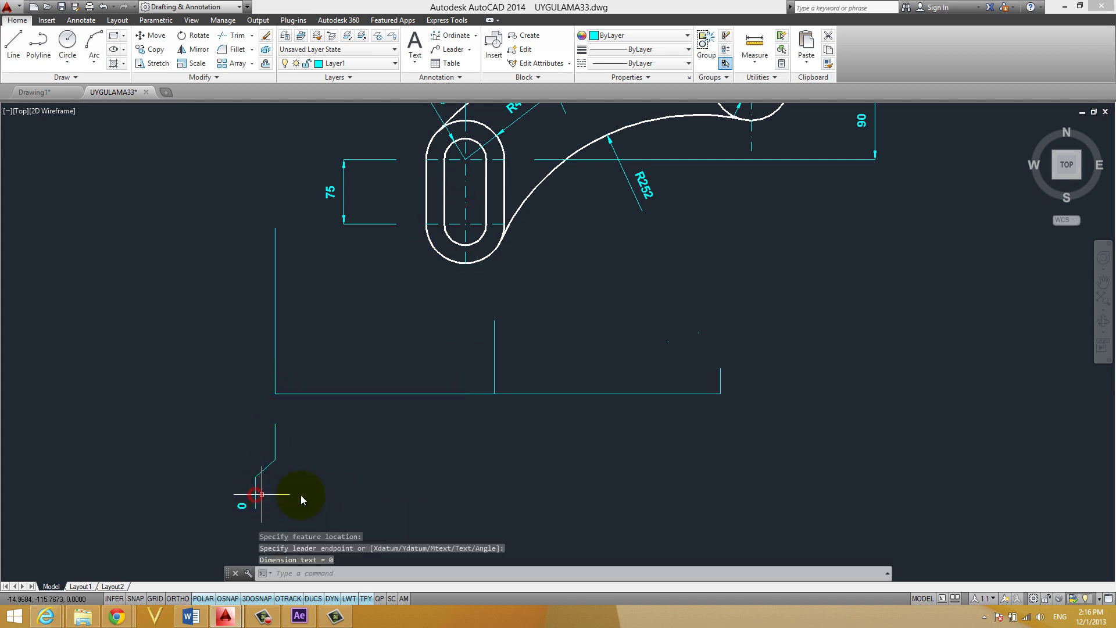
key(Return)
click(495, 394)
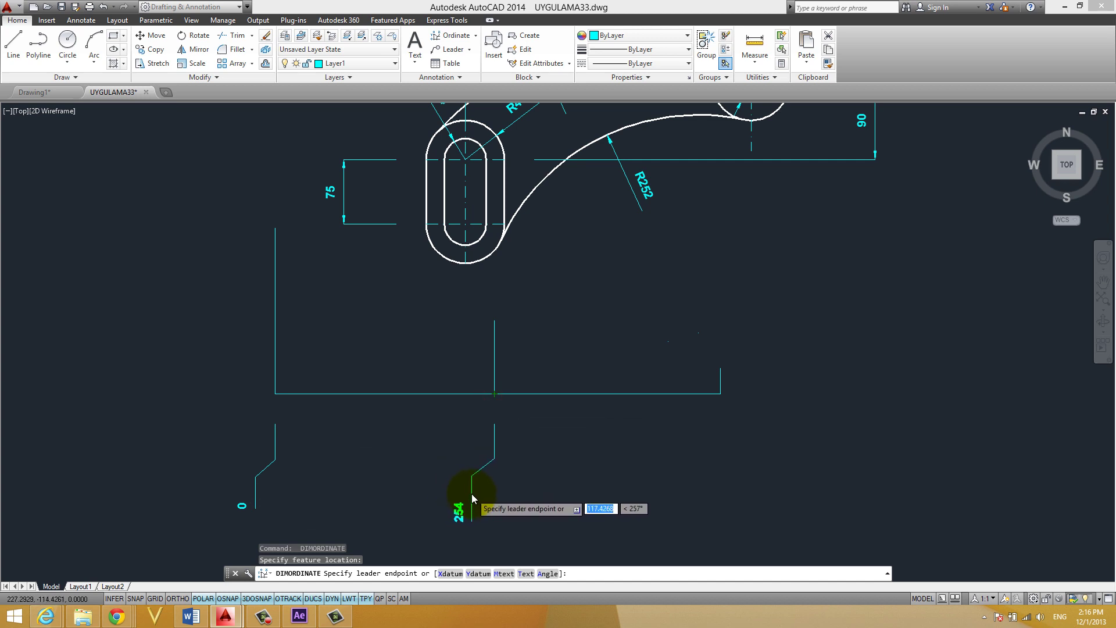
click(472, 494)
key(Return)
click(724, 400)
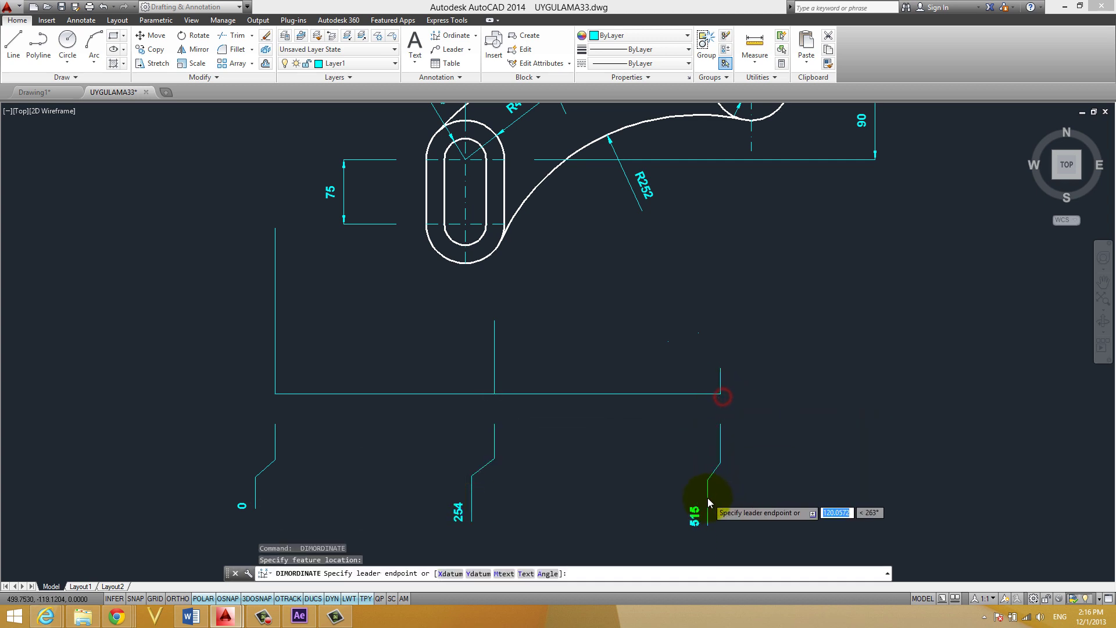
click(700, 494)
key(Return)
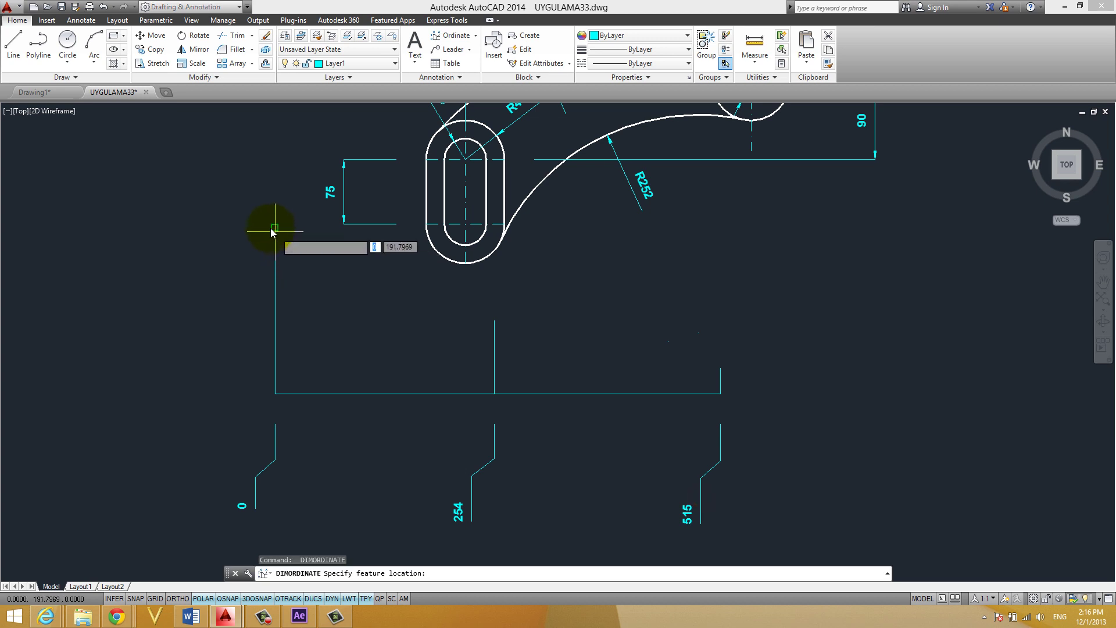
Step: Add ordinate dimensions 192, 84 and 30 beside the three line tops
click(275, 228)
click(169, 249)
key(Return)
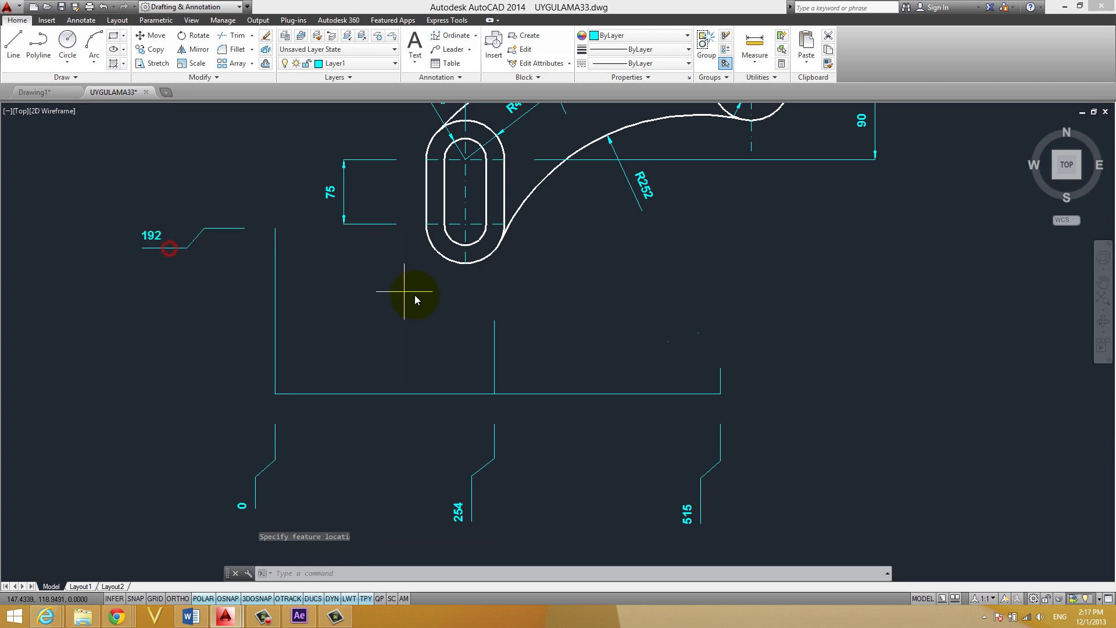
click(495, 320)
click(420, 339)
key(Return)
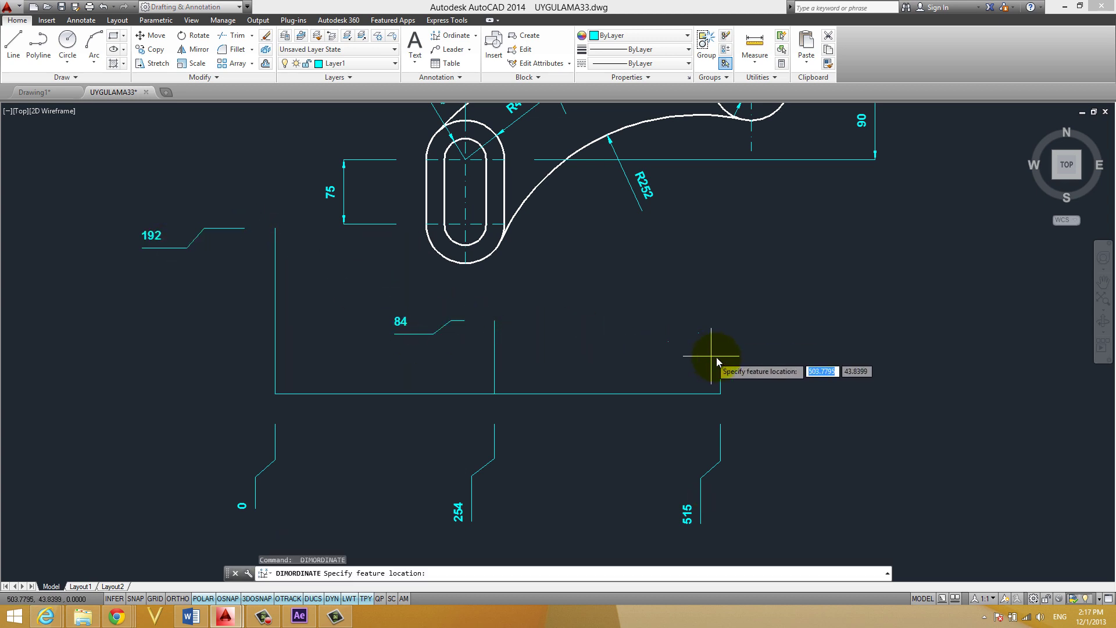
click(720, 368)
click(648, 377)
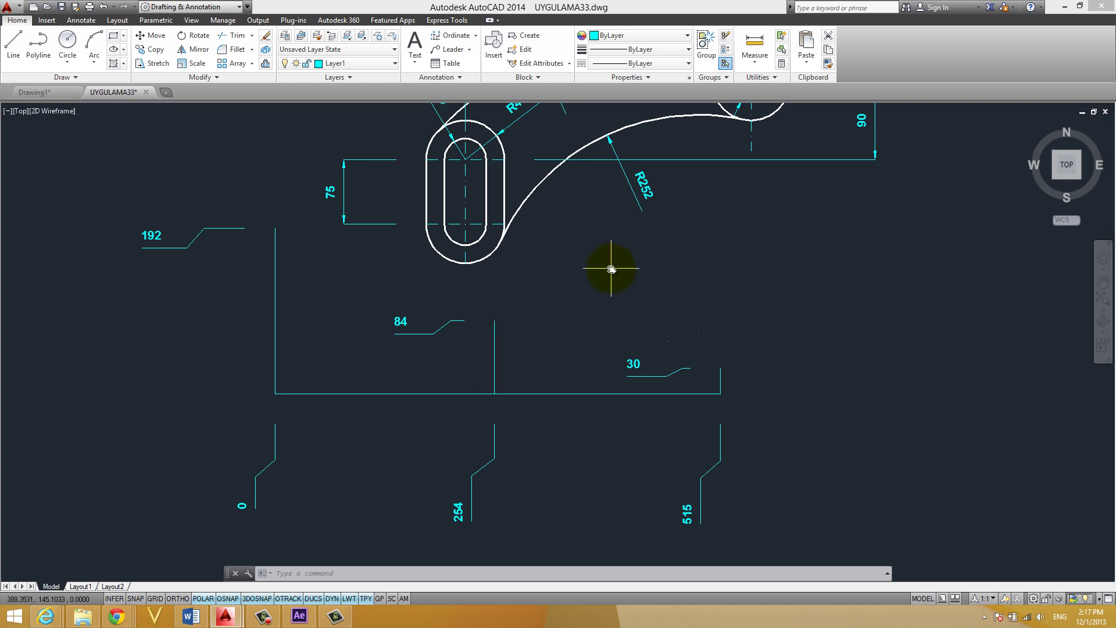
Step: Erase the 30 and 515 ordinate dimensions
scroll(611, 269, down, 1)
scroll(570, 299, down, 1)
scroll(559, 348, up, 2)
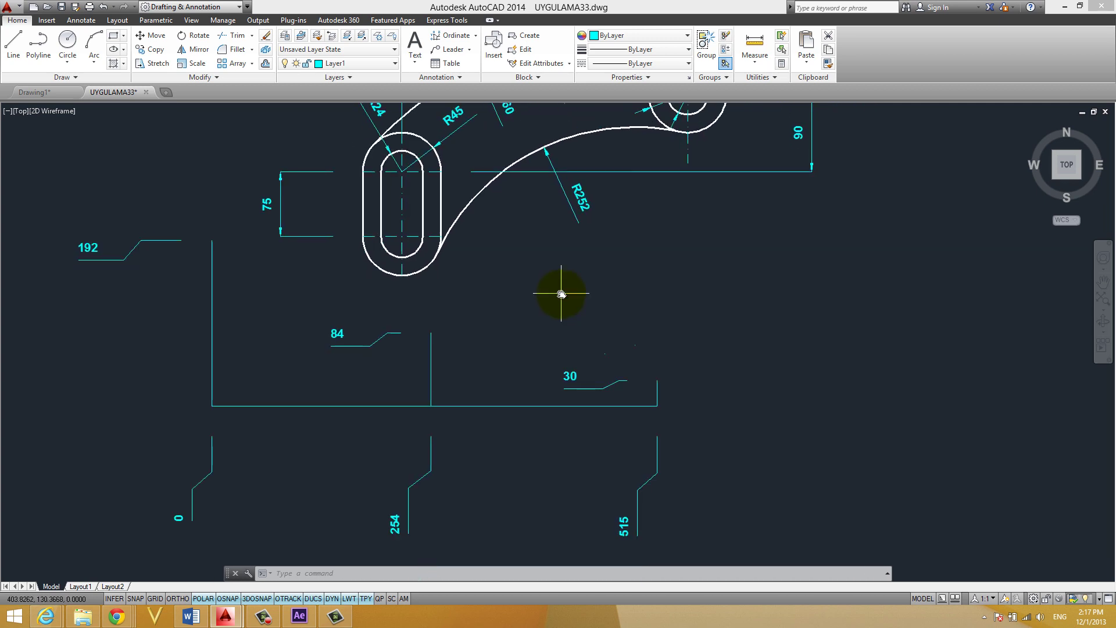
click(736, 518)
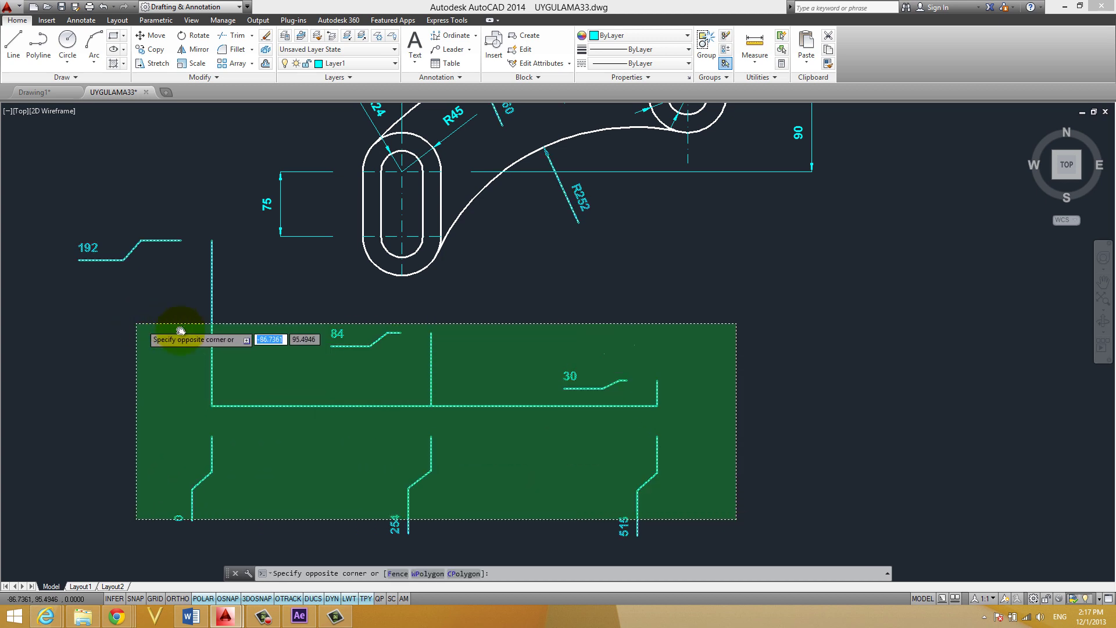
key(Escape)
key(Escape)
key(Escape)
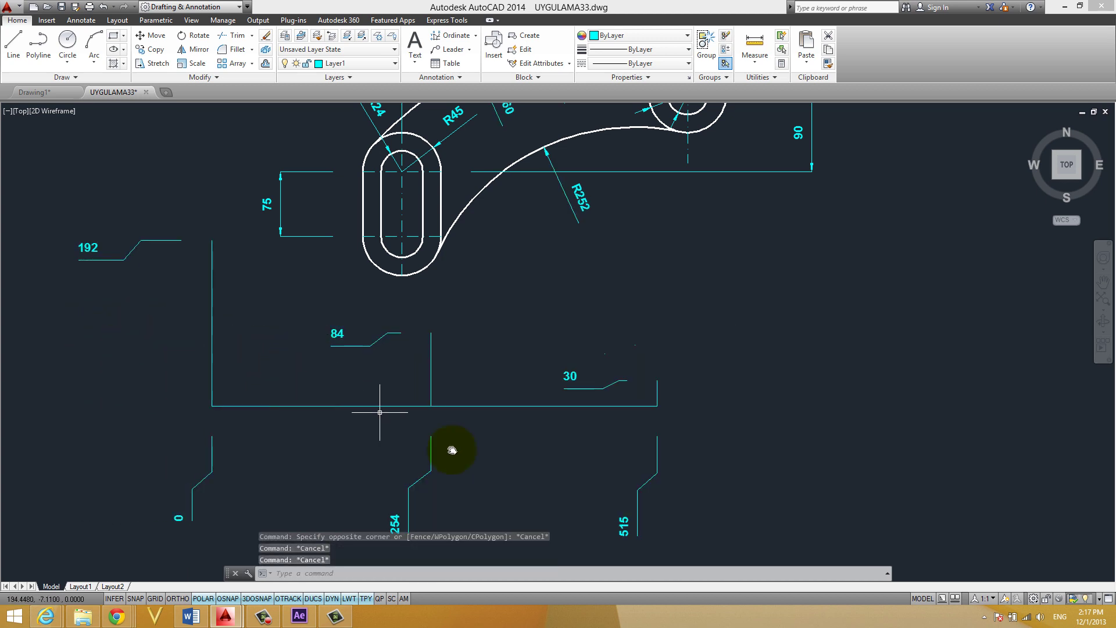
click(704, 491)
click(533, 384)
text(e)
key(Return)
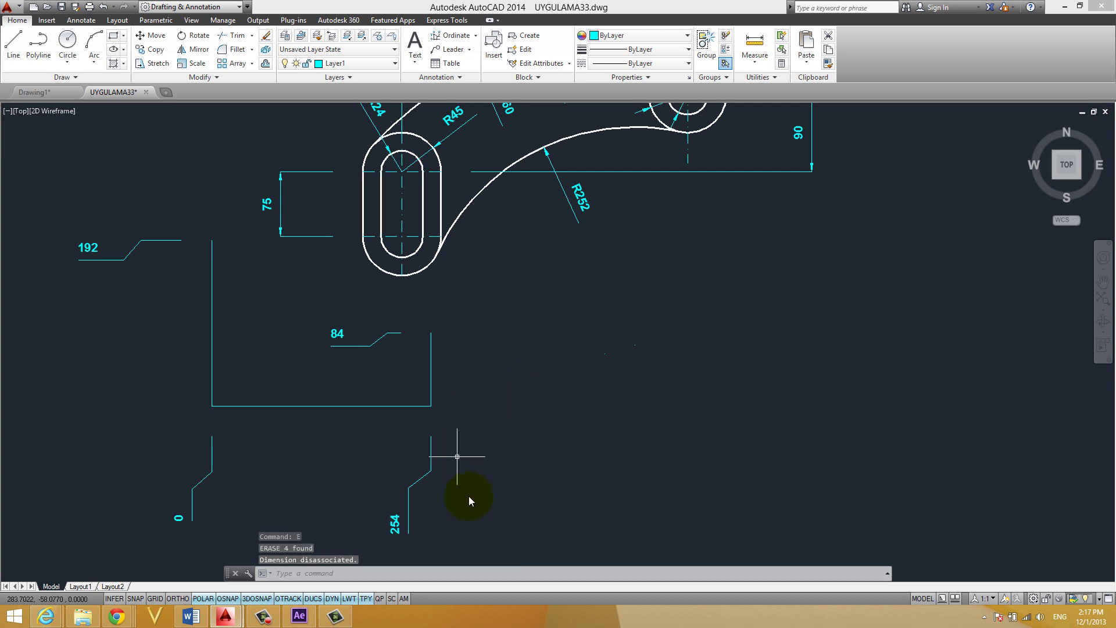
Step: Erase the remaining profile lines and dimensions, then pan back to the bracket
click(486, 516)
click(118, 334)
key(e)
key(Return)
click(149, 294)
click(115, 230)
key(Escape)
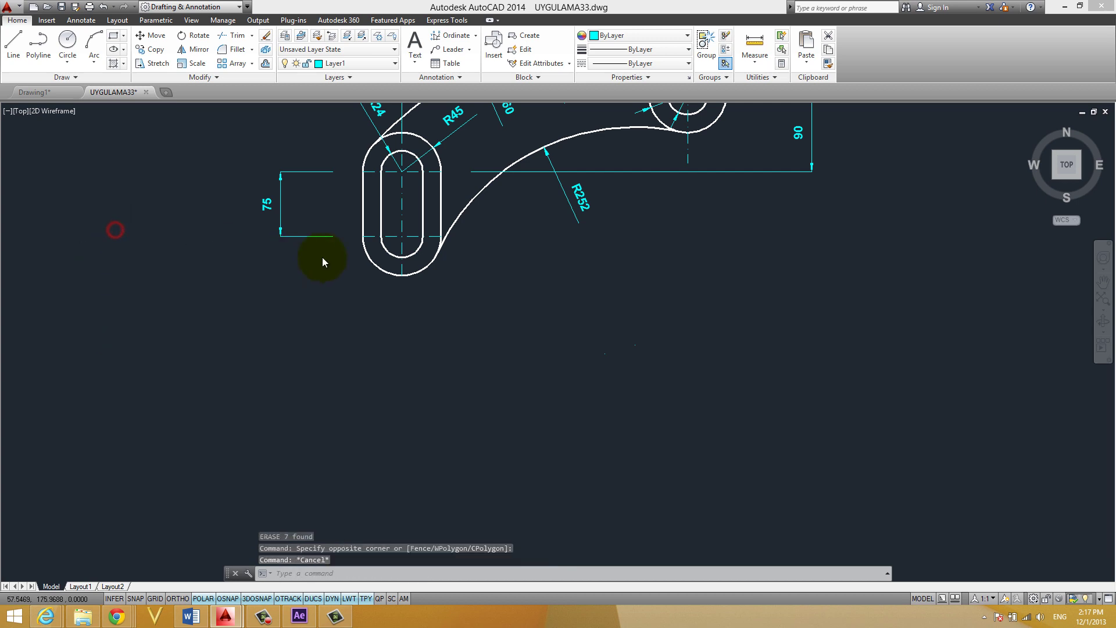
key(Escape)
middle_drag(386, 294, 353, 457)
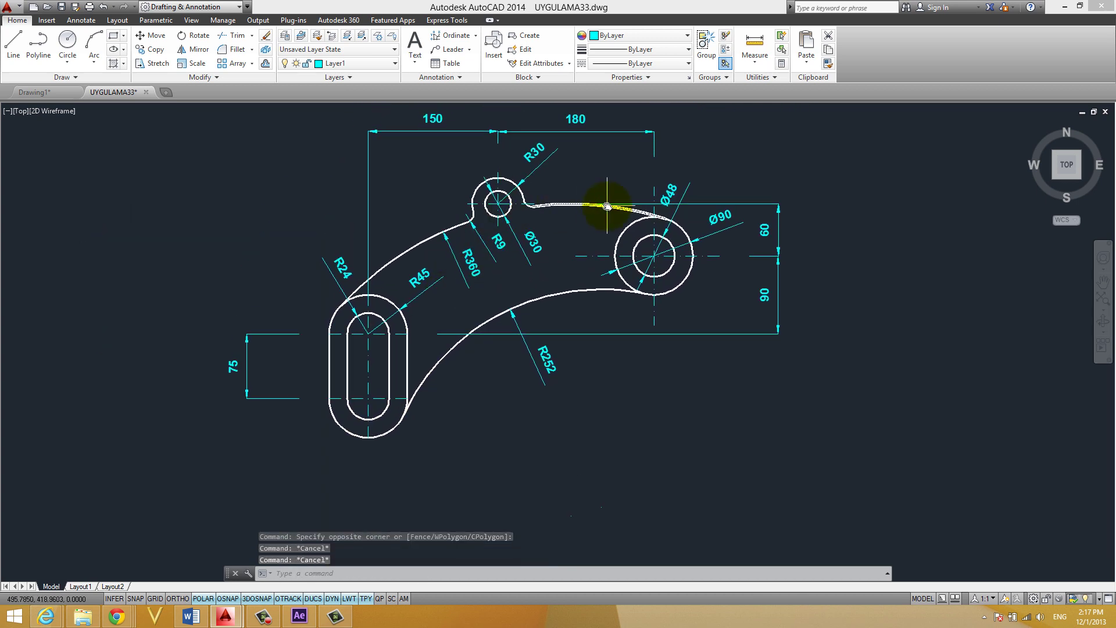